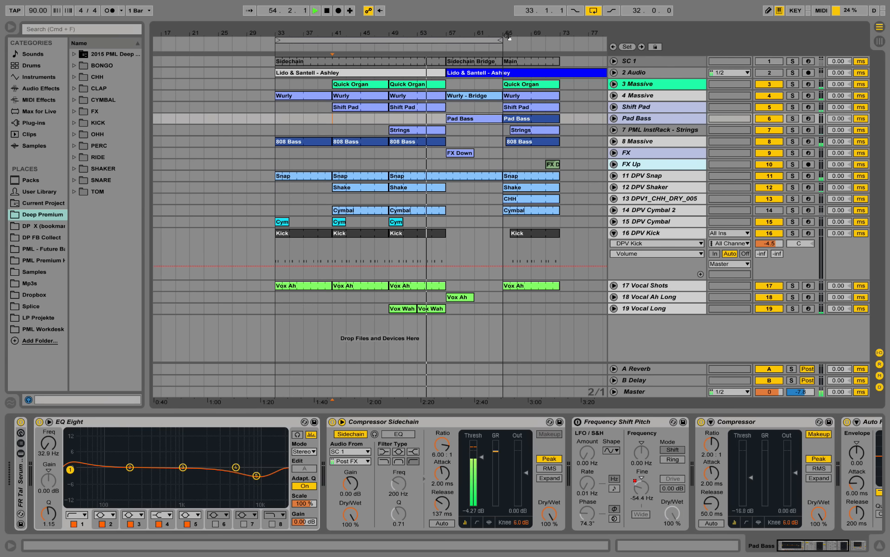
Extend the loop region's end to bar 73 for a 40-bar loop and stop playback
left_click_drag(501, 41, 558, 41)
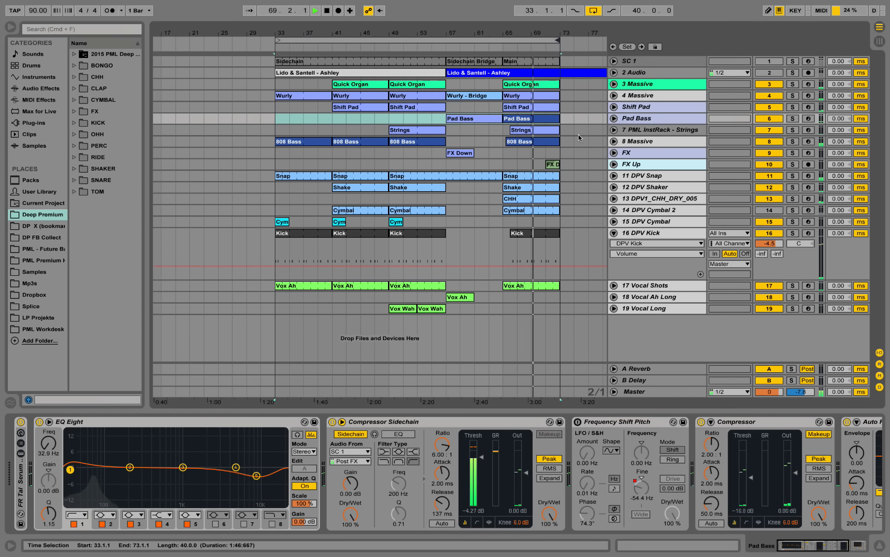
key("space")
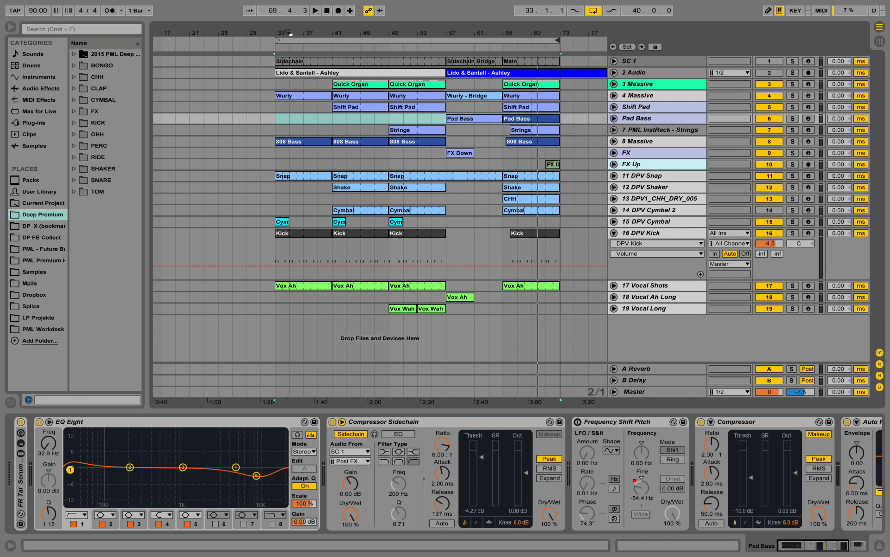
Copy the first 808 Bass clip on the 8 Massive track to bar 17
left_click_drag(288, 34, 395, 34)
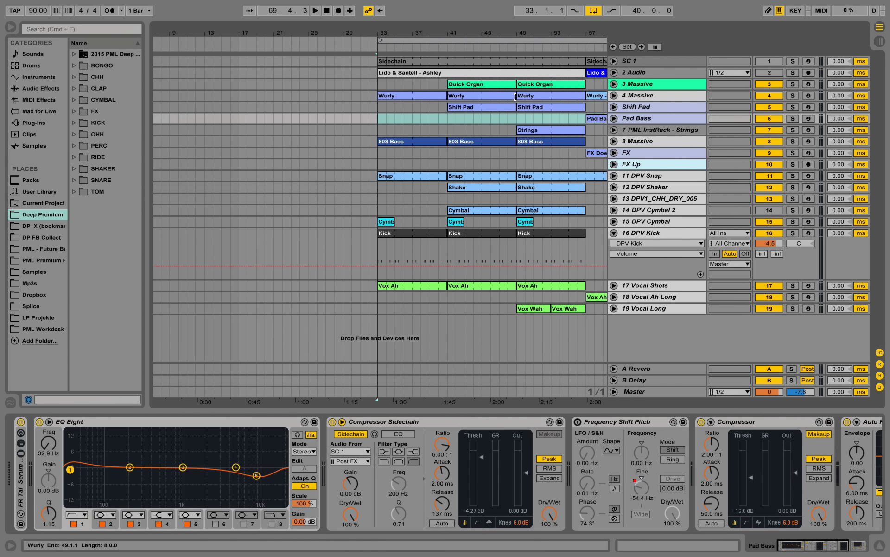
left_click(308, 97)
left_click(307, 130)
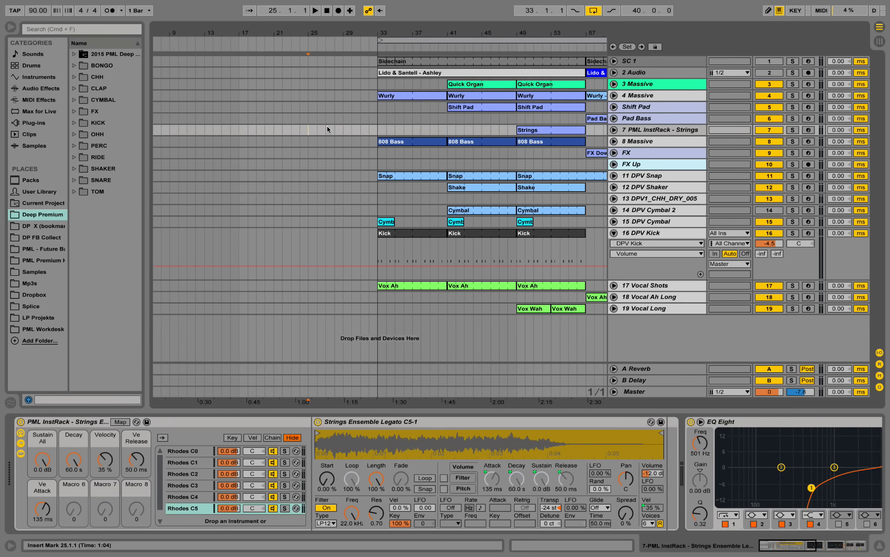
left_click_drag(431, 144, 289, 141)
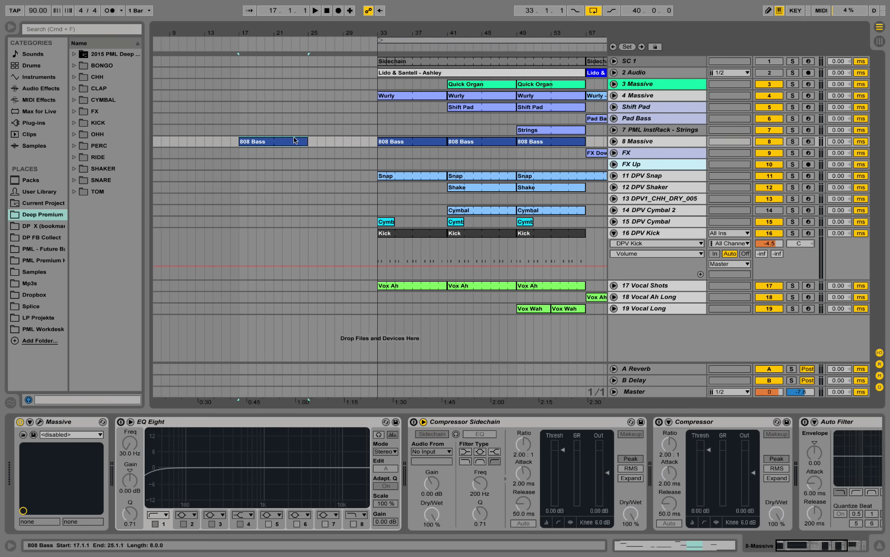
left_click(651, 141)
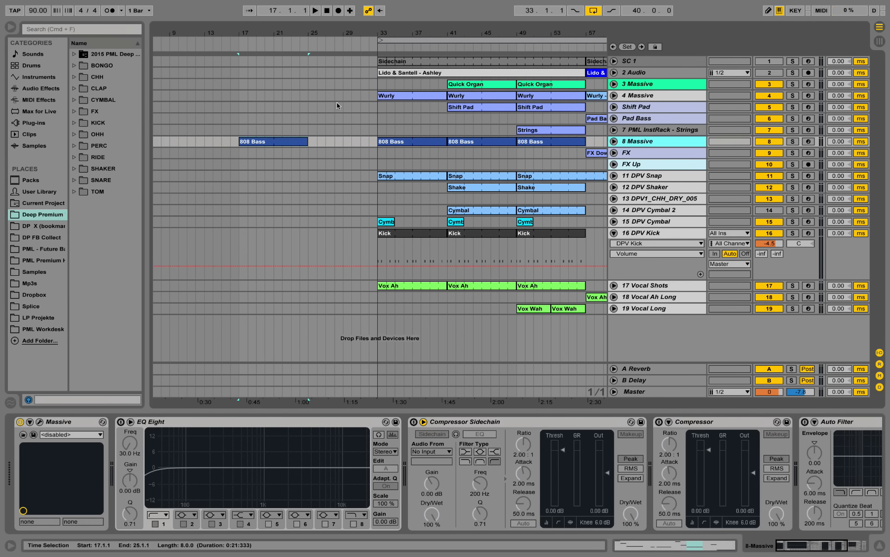
Copy the first Wurly clip to bar 17 and unfold the 4 Massive track
left_click(405, 97)
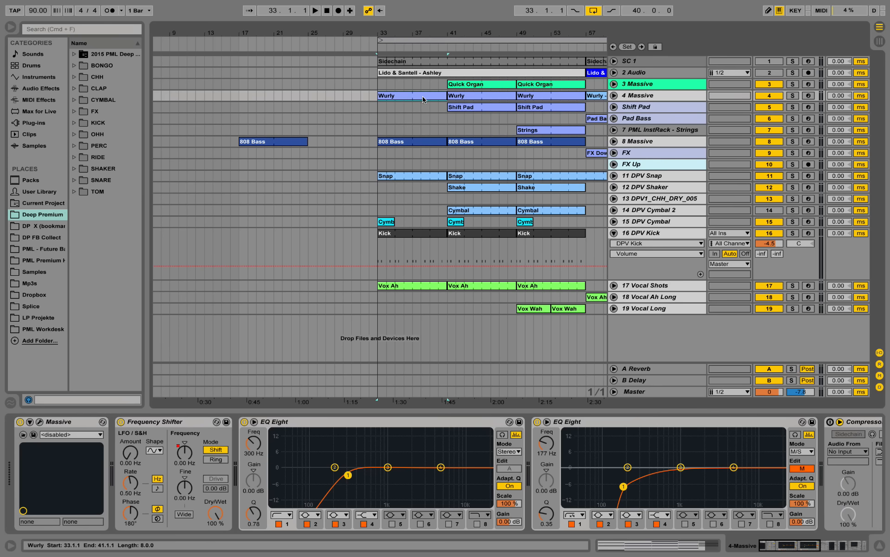
left_click_drag(423, 99, 285, 97)
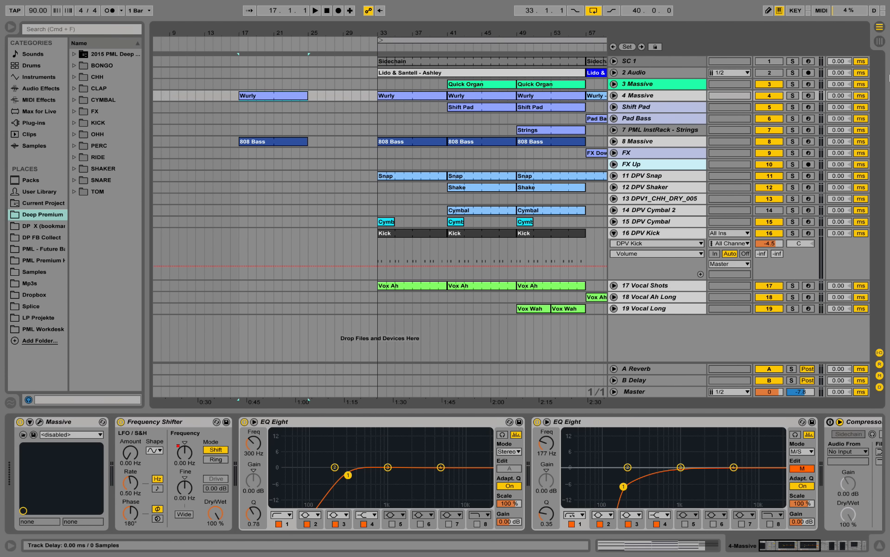
left_click(613, 95)
Solo the 4 Massive track, play it from bar 17 and examine the copied Wurly clip's chord notes
left_click(240, 119)
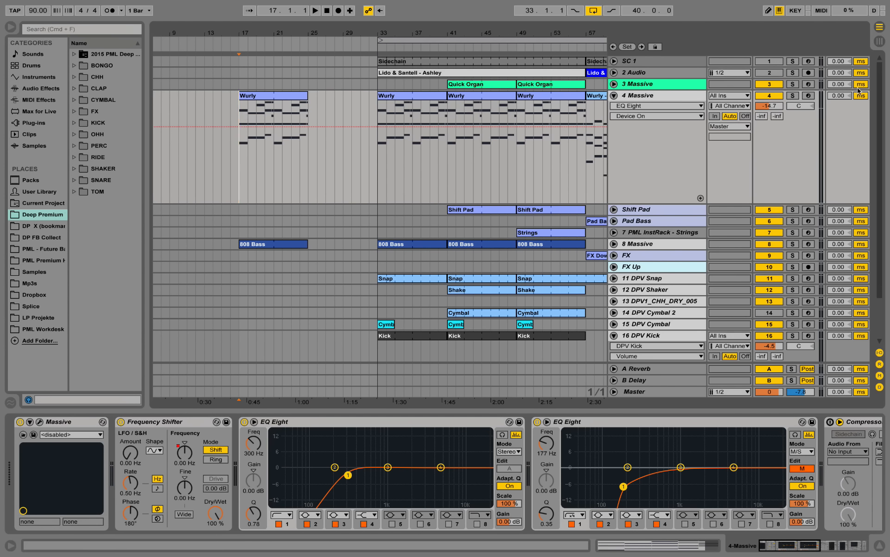
key("space")
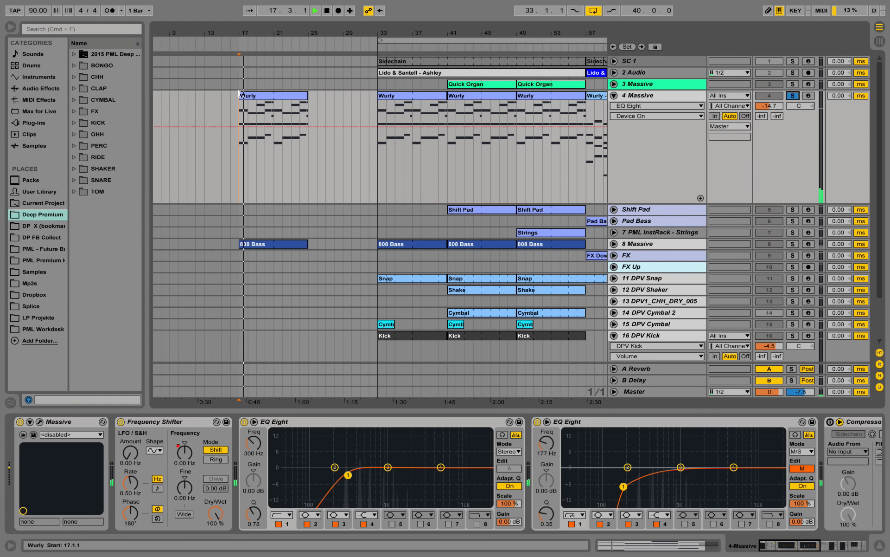
double_click(259, 96)
scroll(353, 258, "up", 3)
scroll(370, 259, "down", 1)
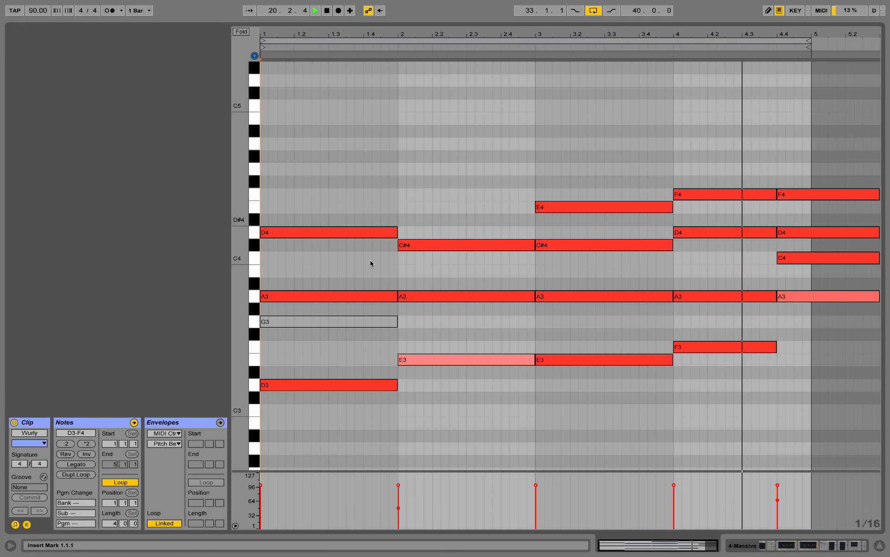
key("space")
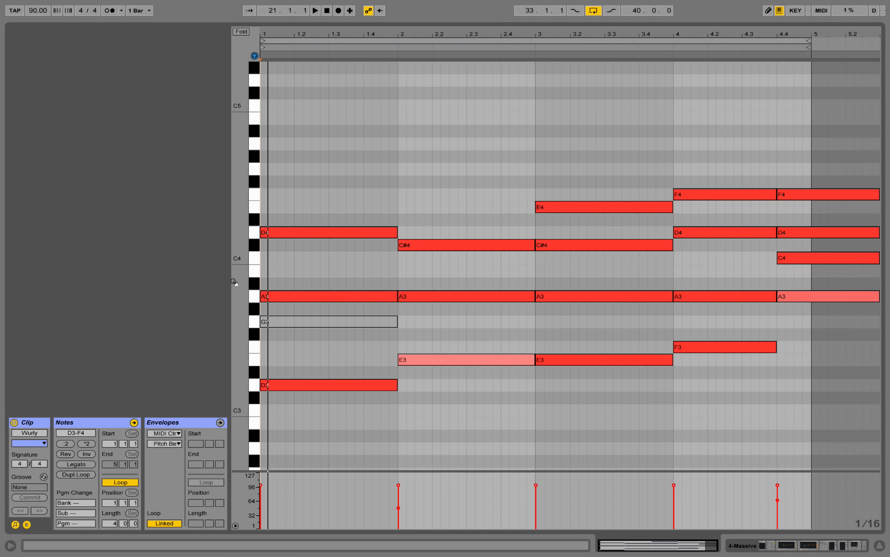
left_click_drag(235, 281, 238, 284)
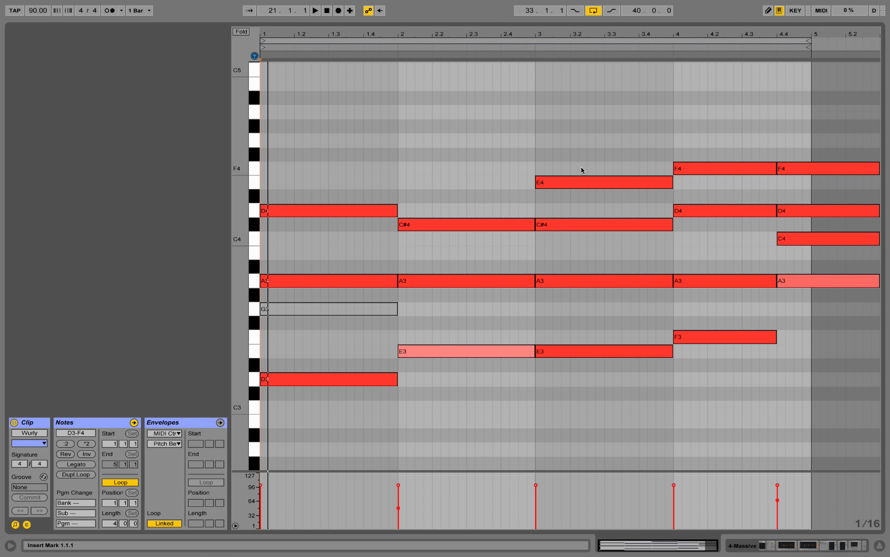
Unfold the 8 Massive track and examine the copied 808 Bass clip's notes at an enlarged note scale
left_click(814, 544)
left_click(615, 210)
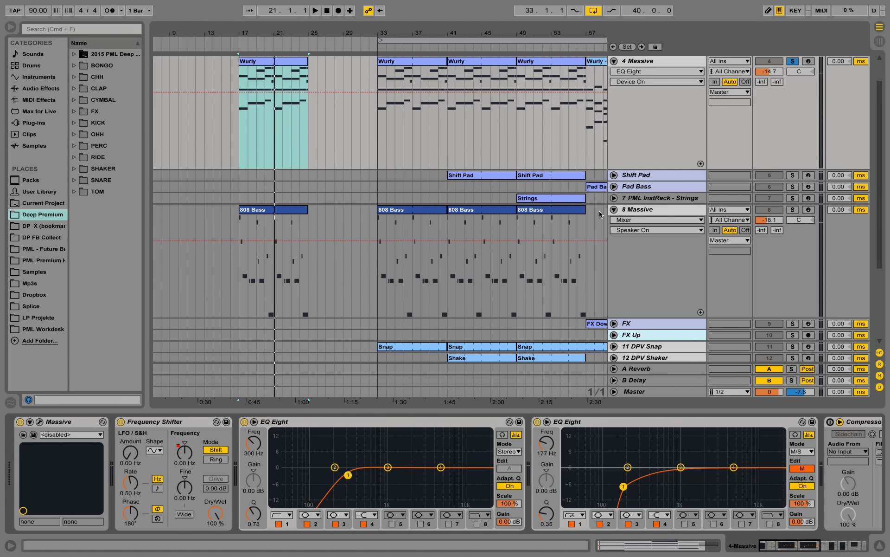
double_click(305, 212)
key("space")
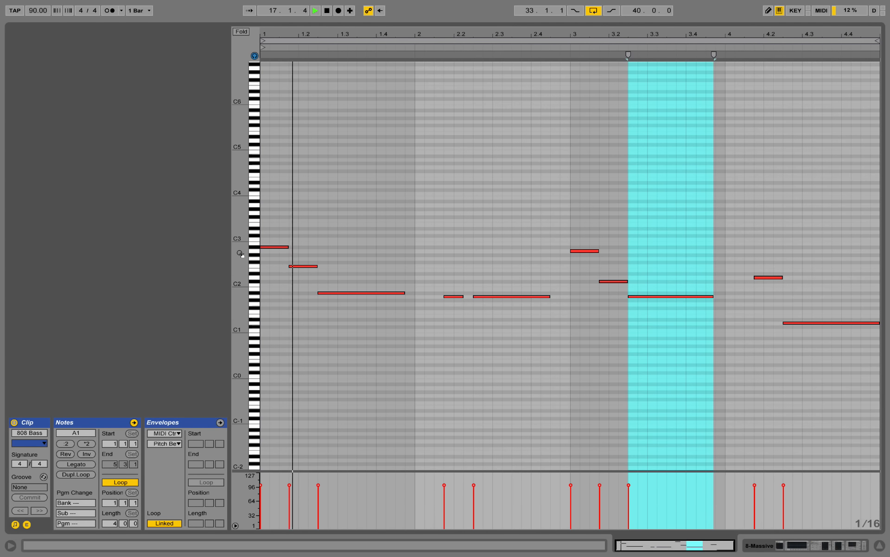
left_click_drag(240, 253, 283, 223)
key("space")
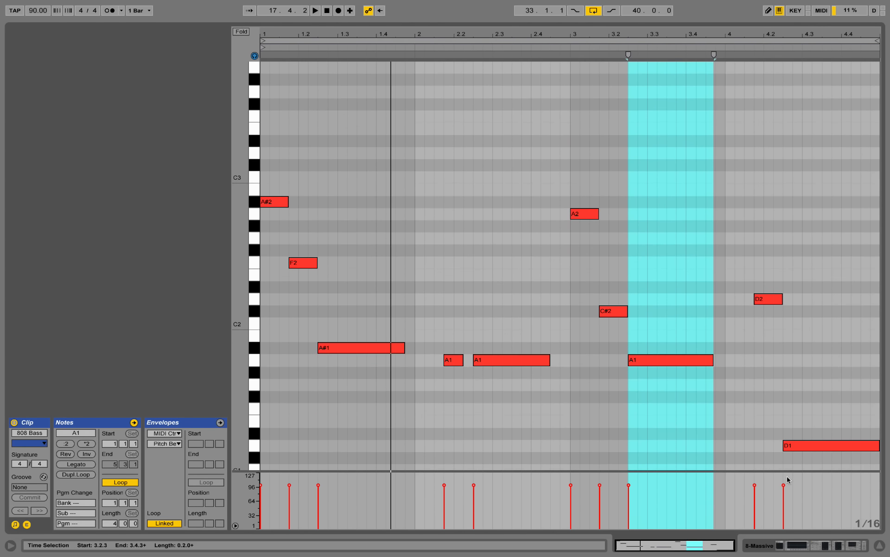
Solo the 8 Massive track and play the copied 808 Bass clip while following its notes
left_click(799, 544)
left_click(793, 86)
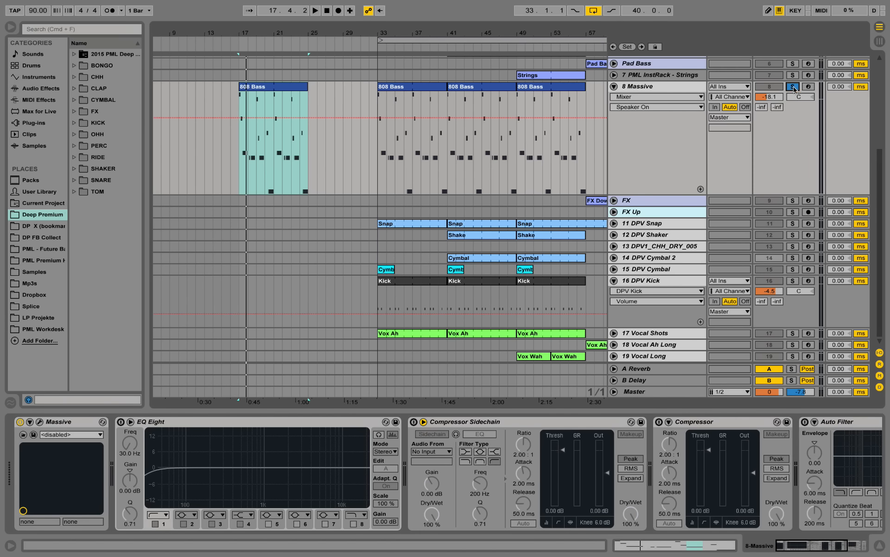
key("space")
scroll(286, 117, "up", 3)
double_click(286, 134)
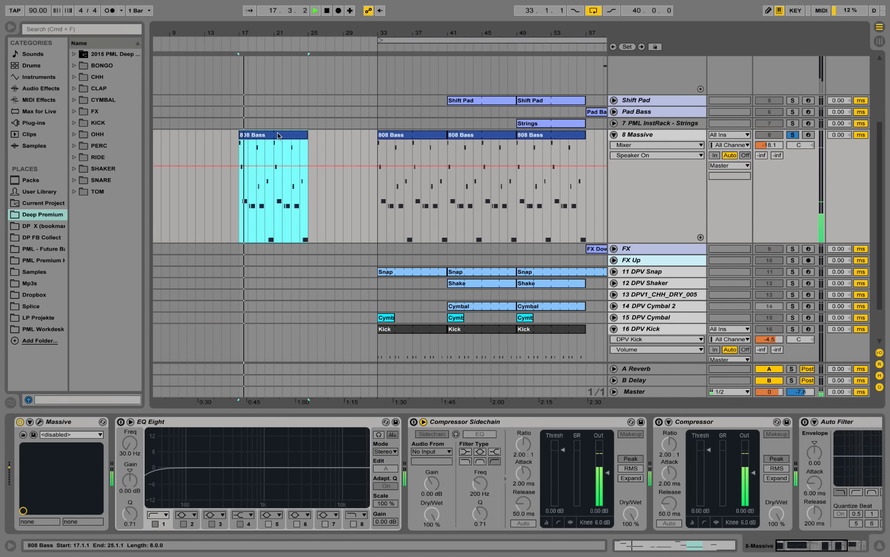
left_click(460, 220)
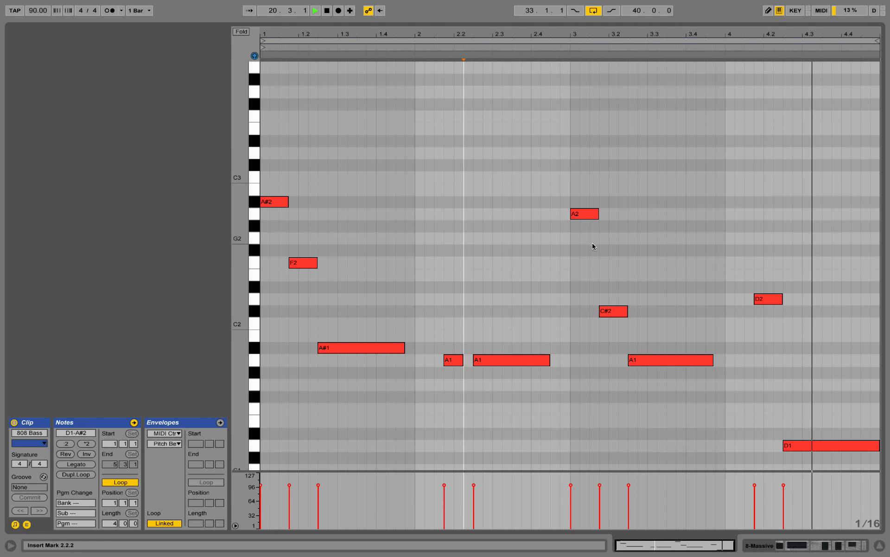
key("space")
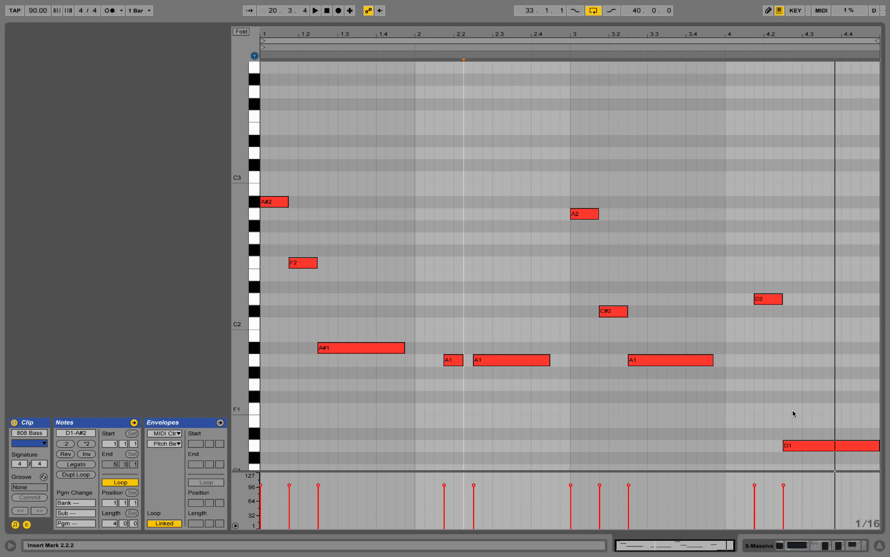
Open the Massive synth of the 8 Massive track and examine its envelopes 1 and 4
left_click(880, 546)
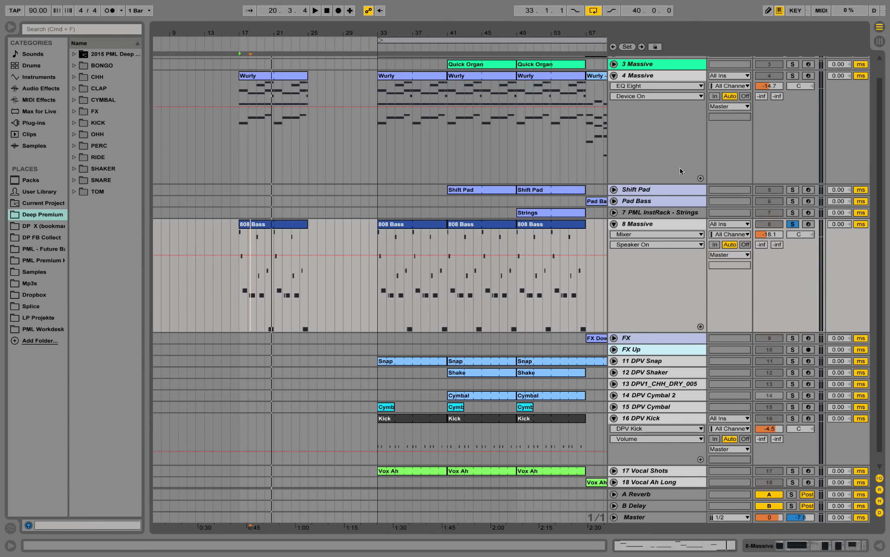
double_click(657, 222)
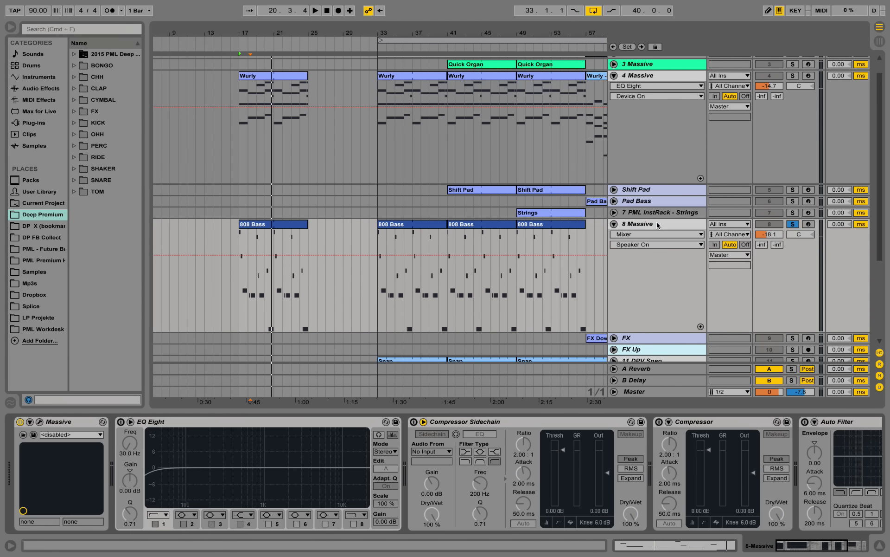
left_click(40, 422)
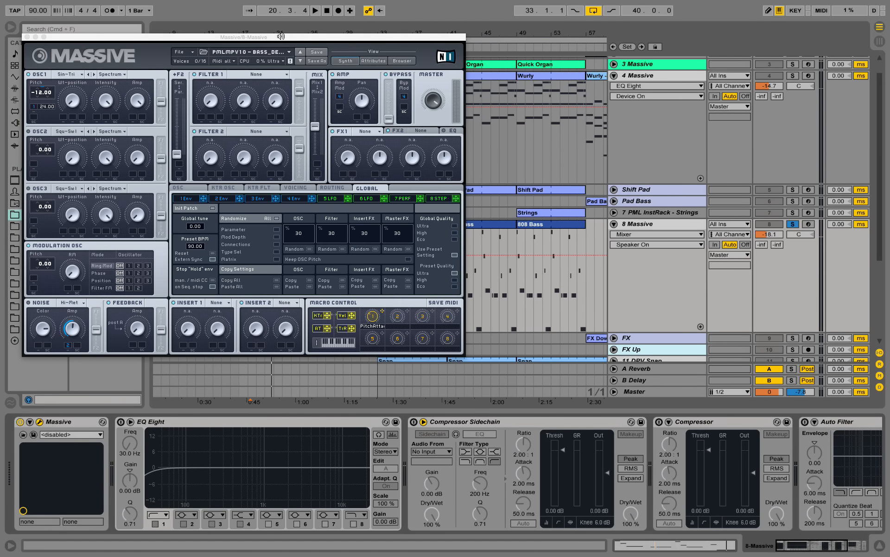
left_click_drag(280, 36, 549, 87)
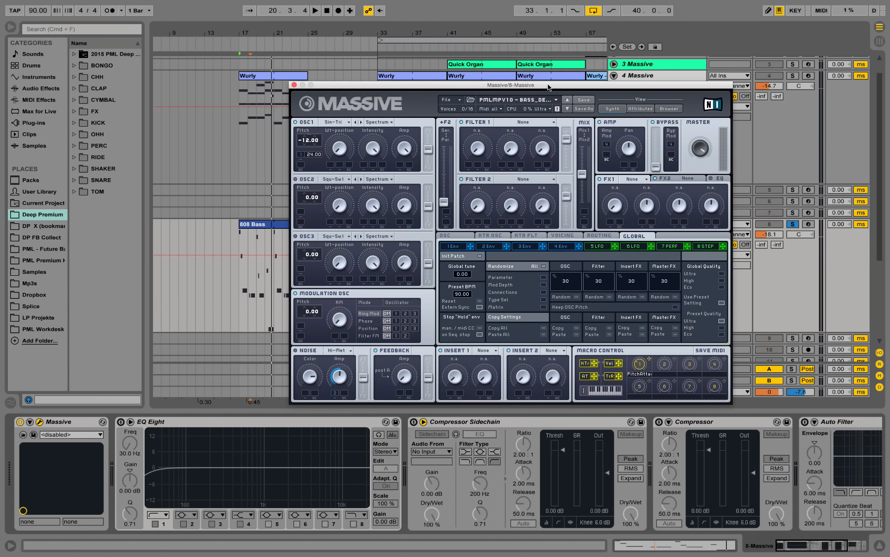
left_click(458, 250)
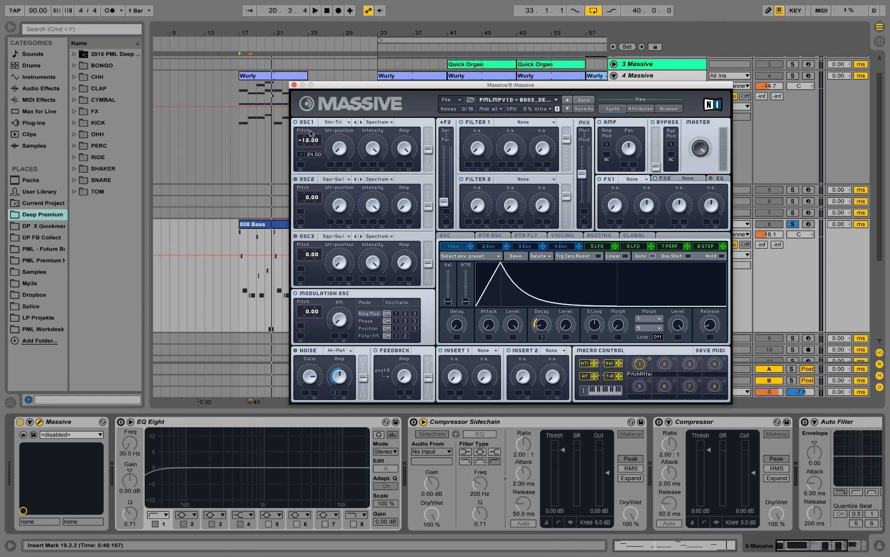
left_click(564, 249)
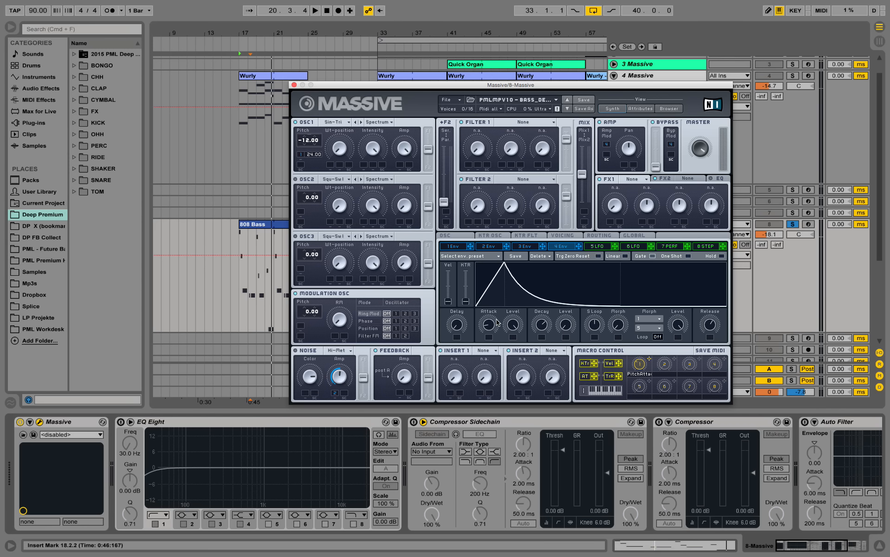
Shorten envelope 4's attack slightly in Massive while listening to the bass
key("space")
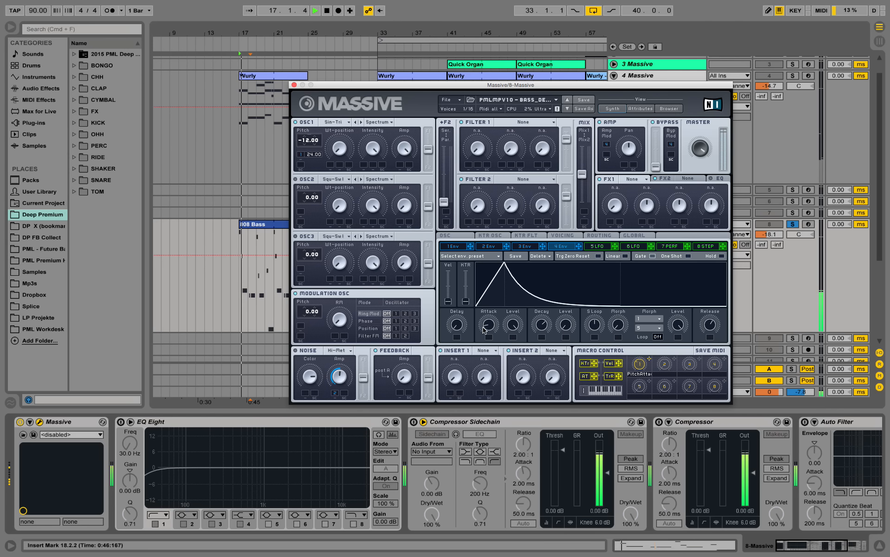
mouse_move(488, 328)
left_mouse_down()
mouse_move(492, 313)
mouse_move(493, 329)
left_mouse_up()
key("space")
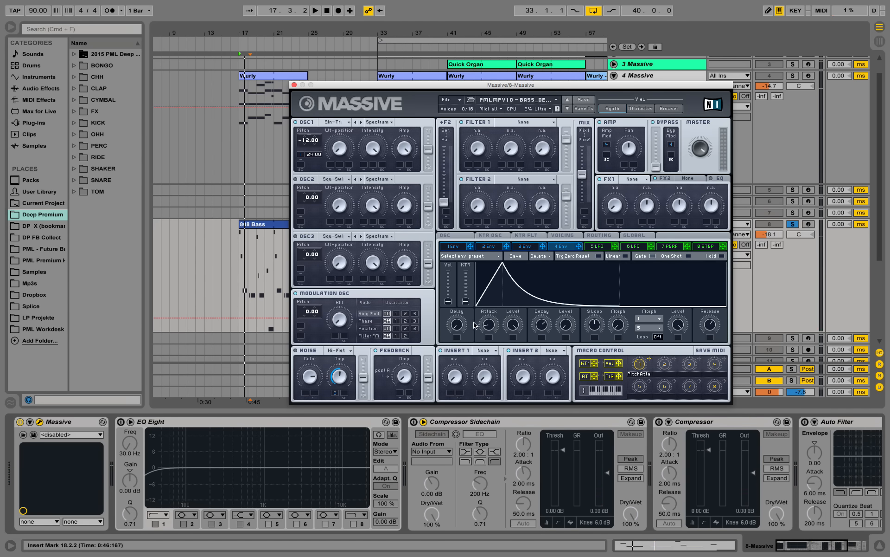
Close the bass's Massive window and listen to the soloed 808 Bass clip
key("space")
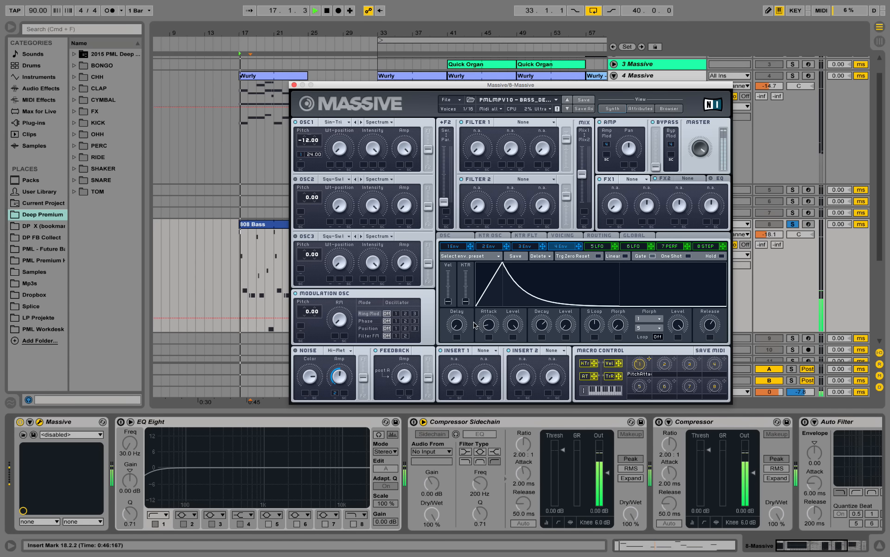
left_click(293, 85)
scroll(326, 187, "down", 2)
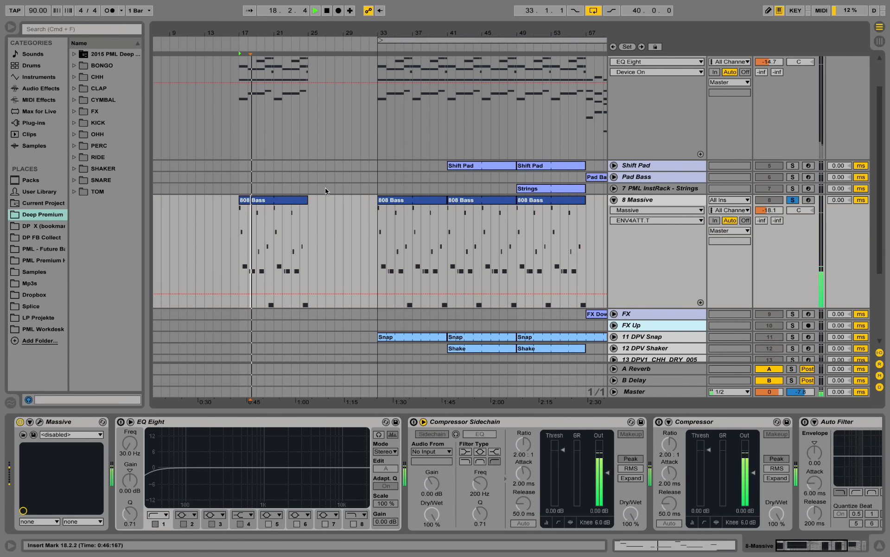
scroll(327, 191, "up", 2)
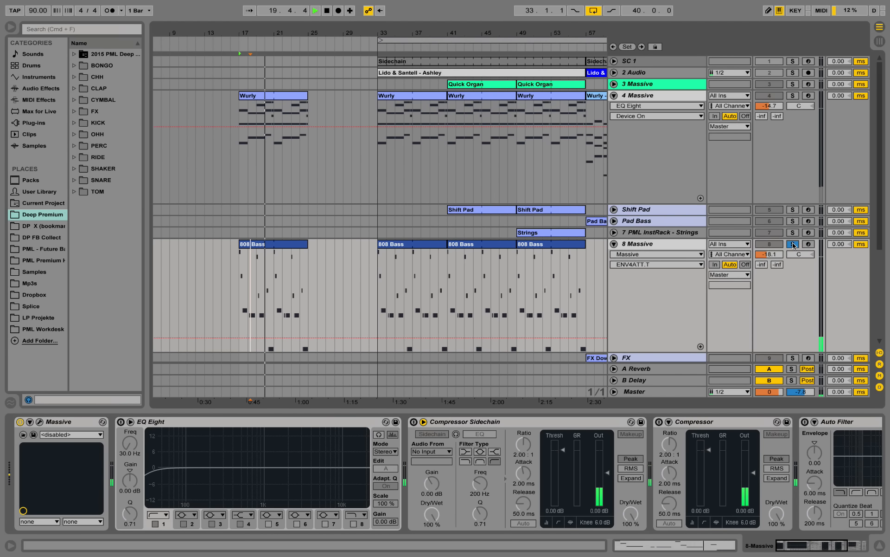
key("space")
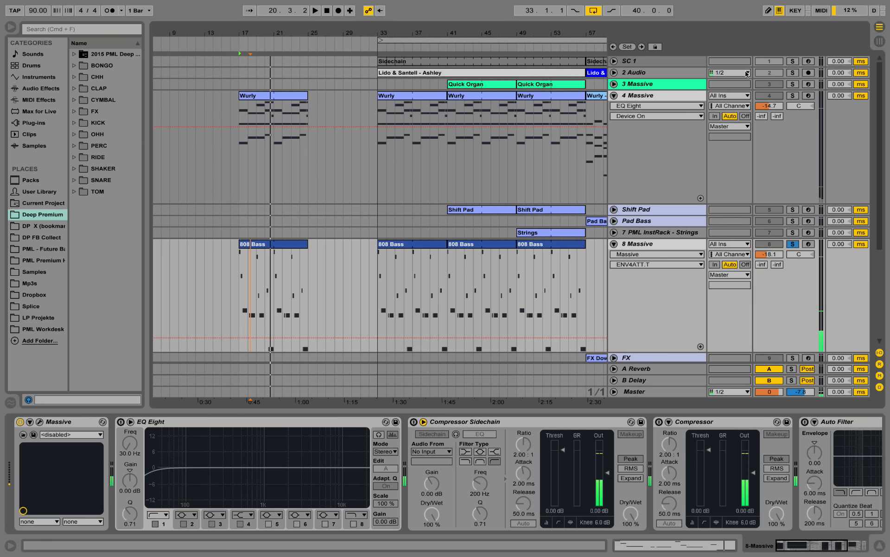
Solo the 4 Massive track, open its Massive synth and display the voicing settings
left_click(678, 96)
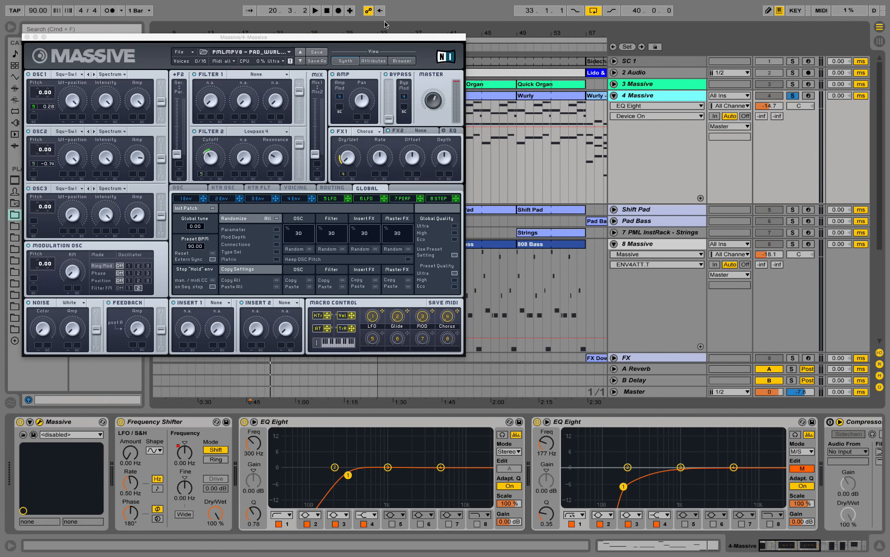
left_click_drag(356, 38, 359, 39)
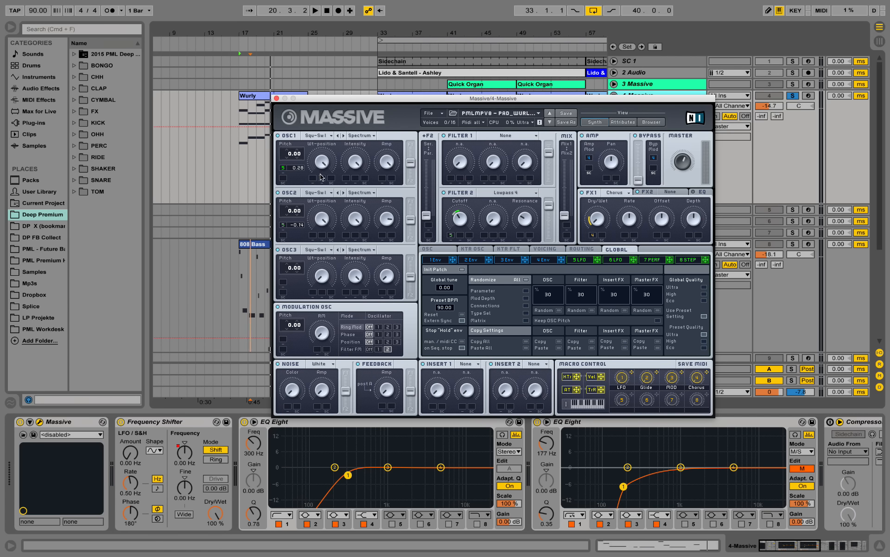
left_click(545, 249)
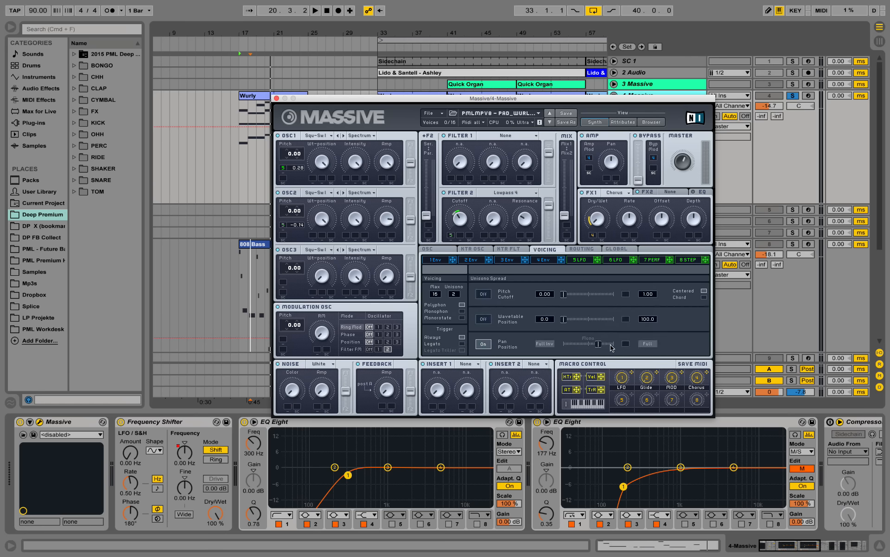
Listen to the soloed Wurly chords, close the Massive window and open the notes of the Wurly clip at bar 17
key("space")
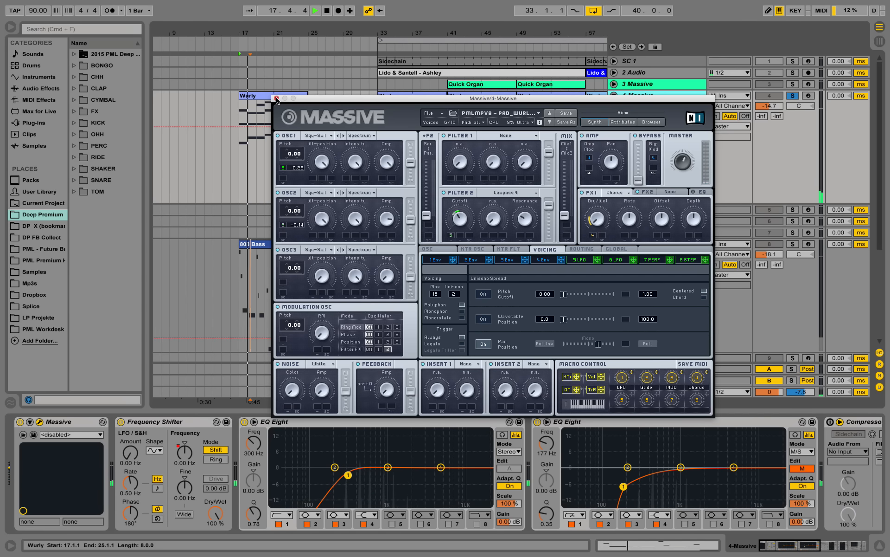
key("space")
left_click(277, 98)
double_click(269, 95)
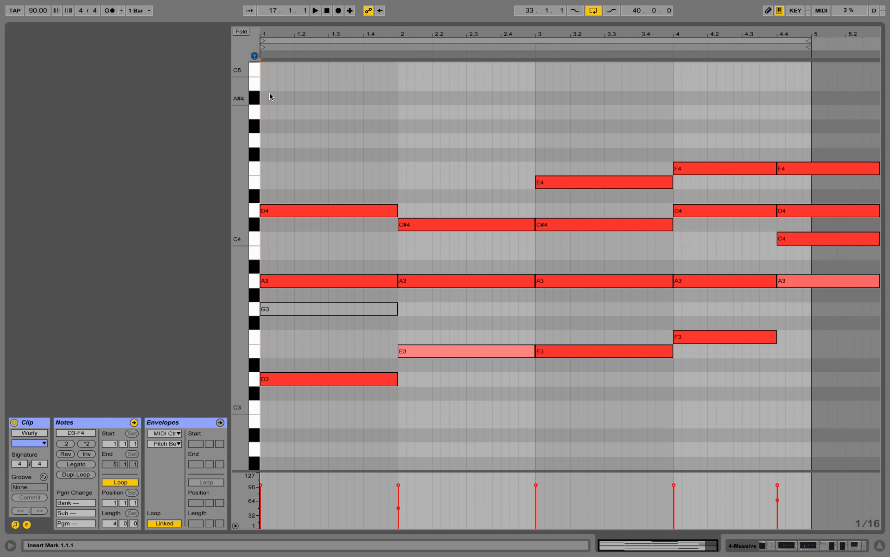
Try all the Wurly notes one octave lower, listen to them and transpose them back up an octave
key("ctrl+a")
key("shift+Down")
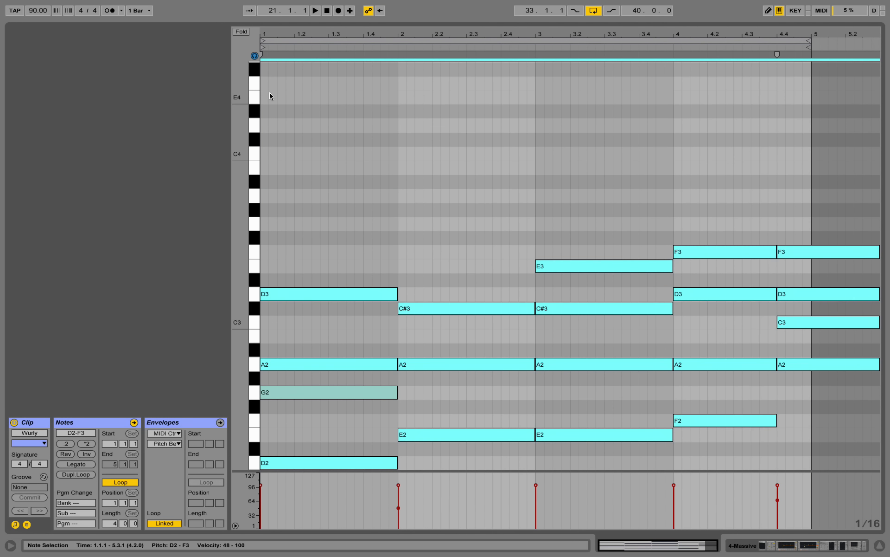
key("space")
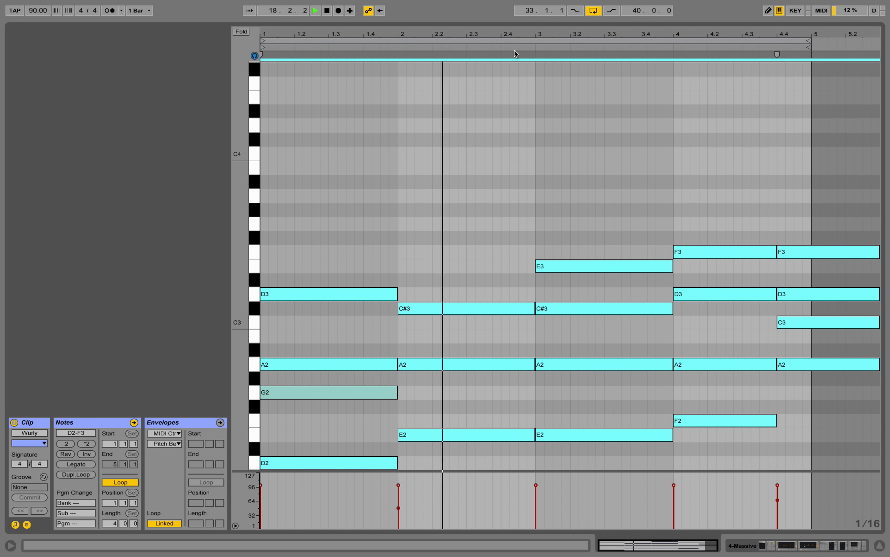
left_click(532, 45)
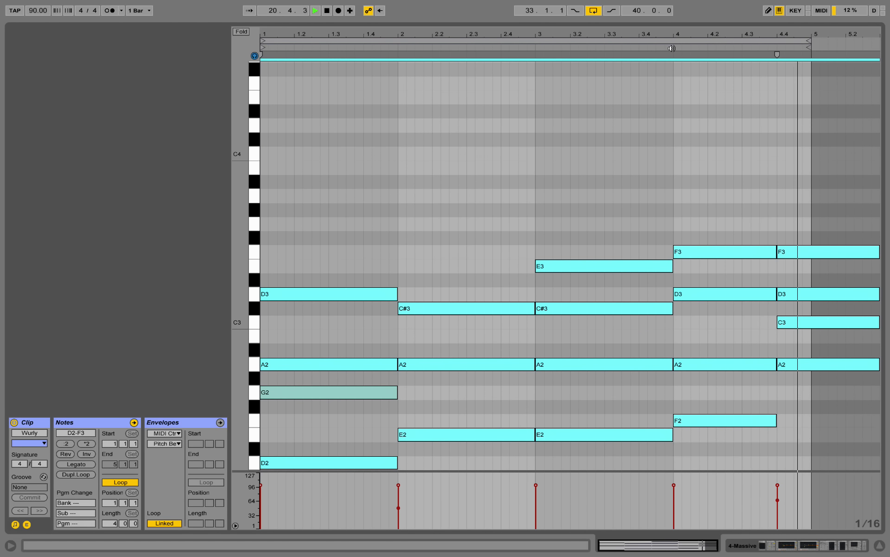
key("shift+Up")
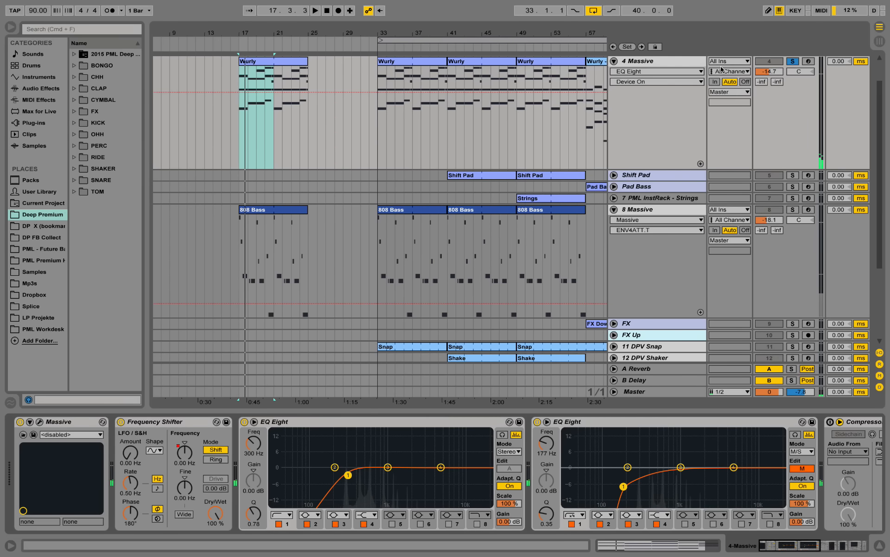
Copy the Snap clip from bar 33 to bar 17 and play it with the 11 DPV Snap track soloed
scroll(530, 211, "down", 4)
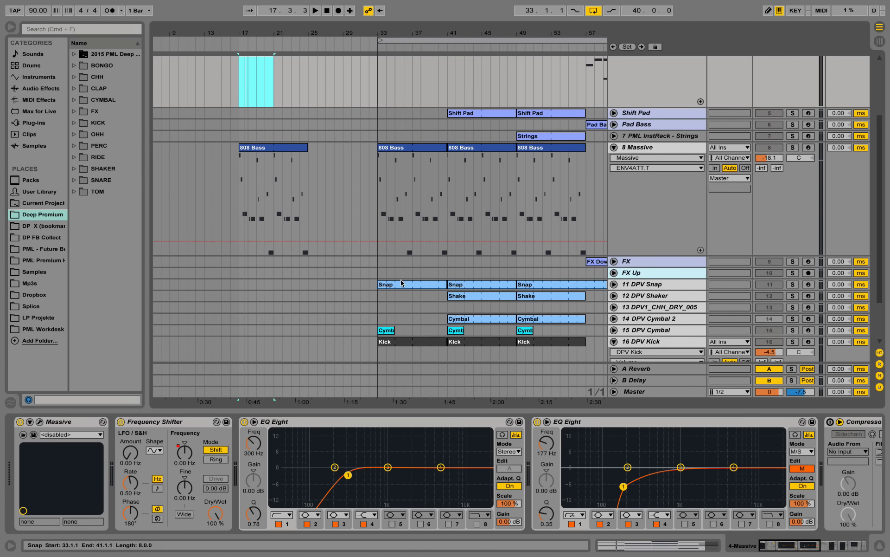
left_click(401, 282)
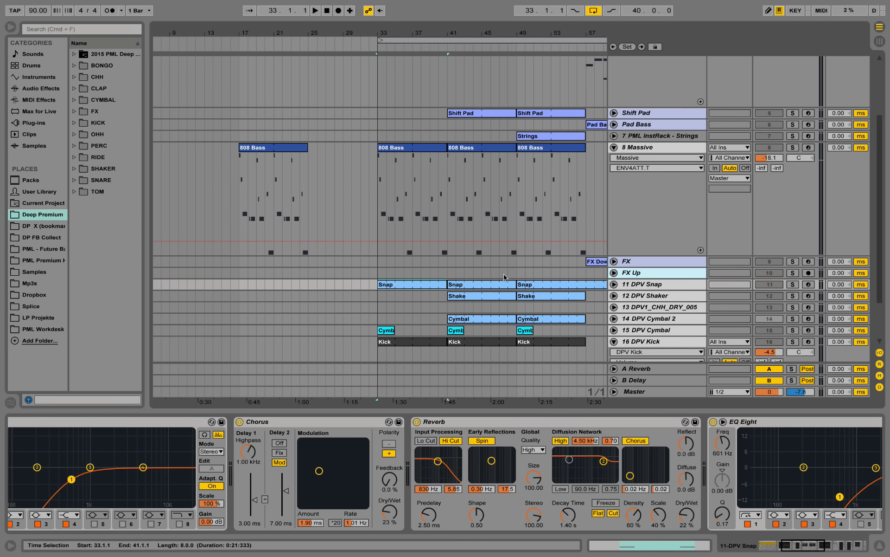
left_click_drag(418, 288, 279, 285)
key("space")
left_click(793, 285)
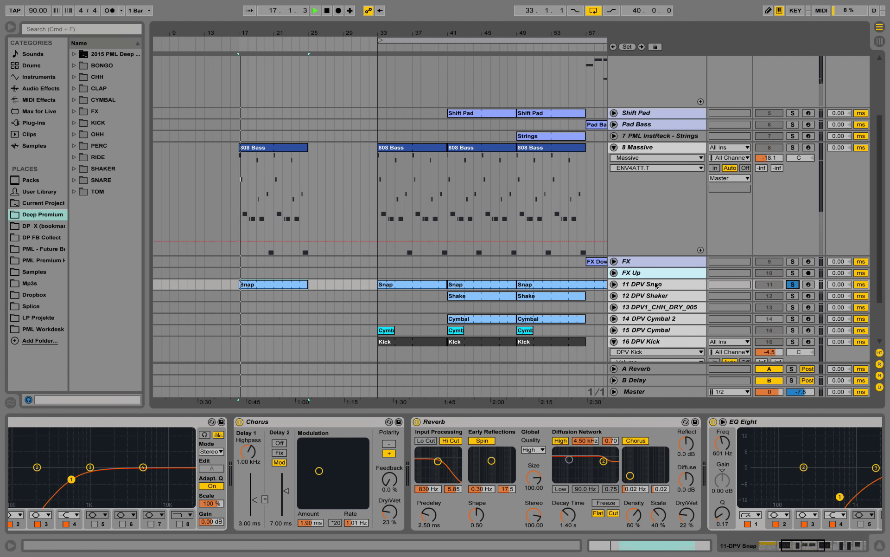
Examine the notes of the Snap clip at bar 17 and the effect chain of the 11 DPV Snap track
double_click(293, 286)
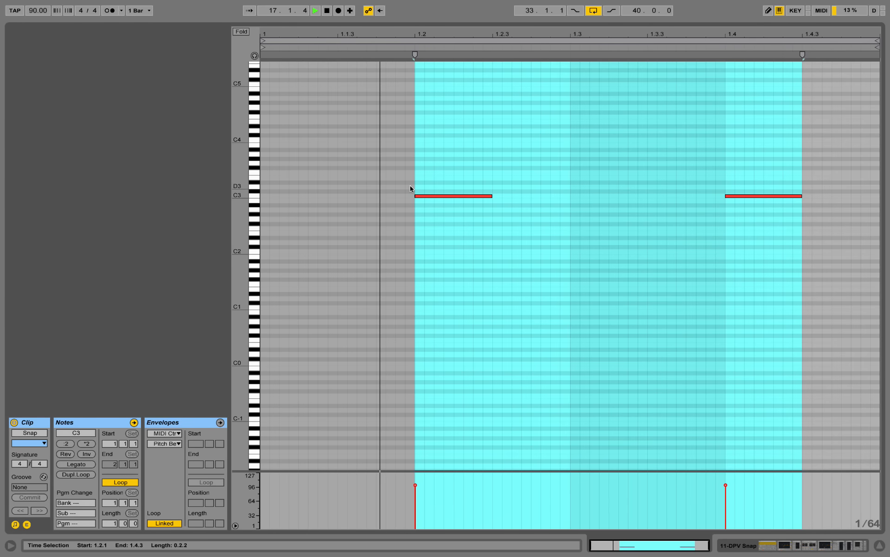
left_click(599, 252)
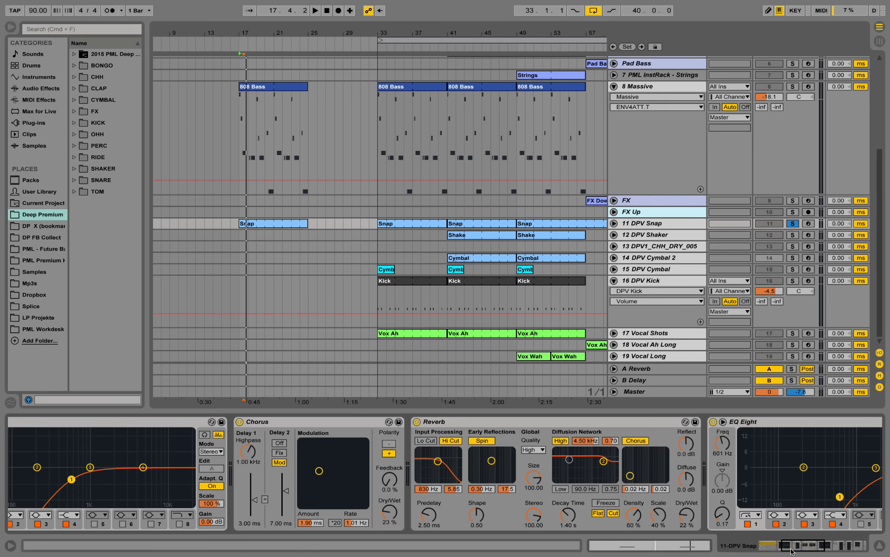
left_click_drag(791, 551, 778, 550)
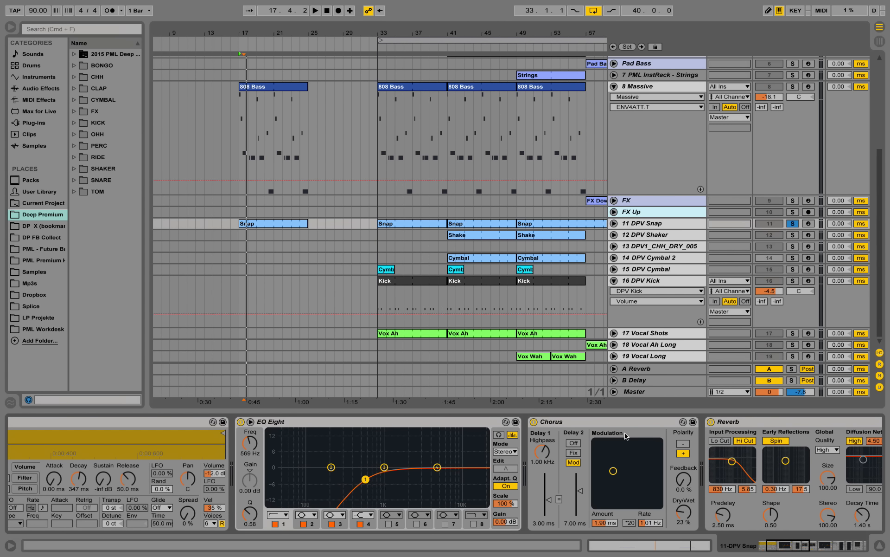
left_click_drag(788, 551, 812, 554)
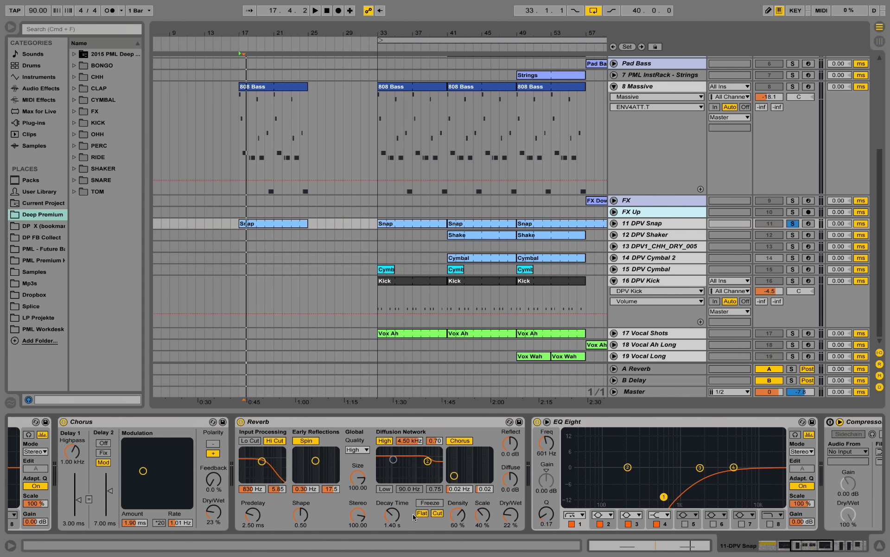
Compare the snap's sound with the Reverb bypassed and enabled, and view the EQ Eight and sidechain Compressor after it
left_click(240, 422)
key("space")
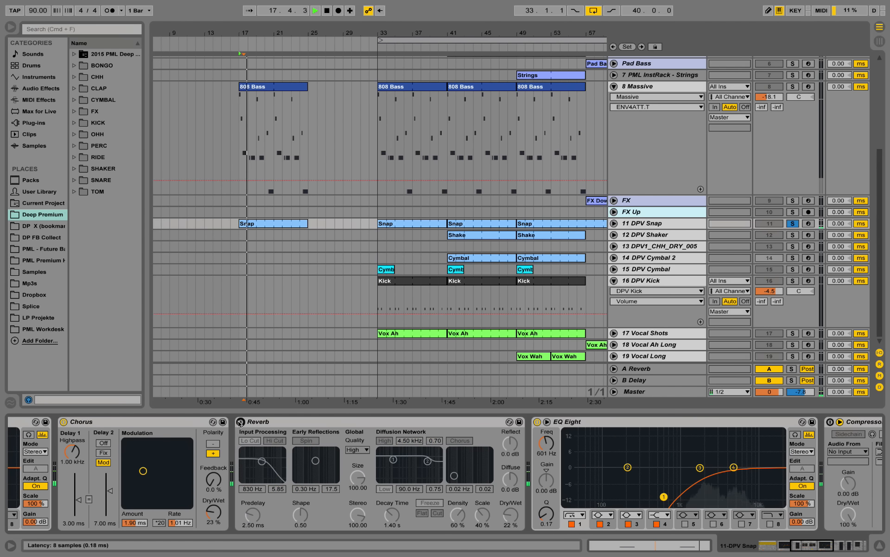
left_click(240, 422)
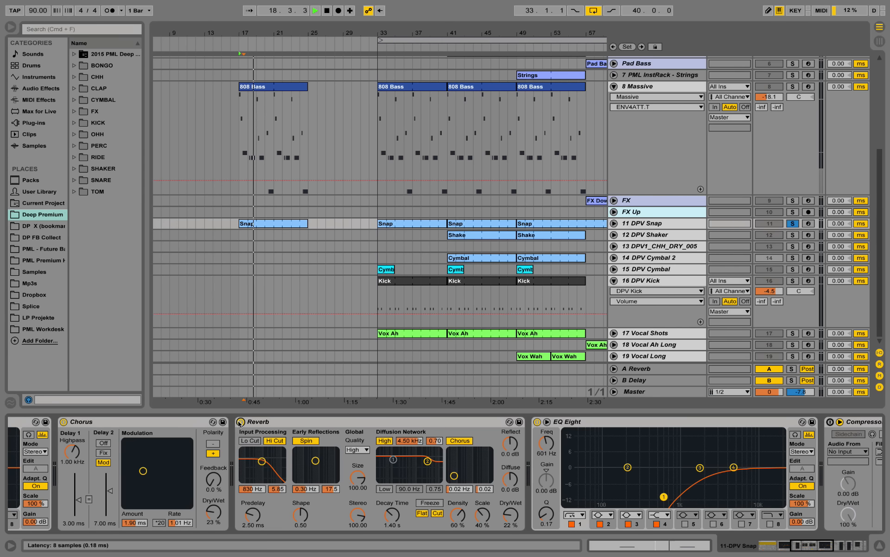
key("space")
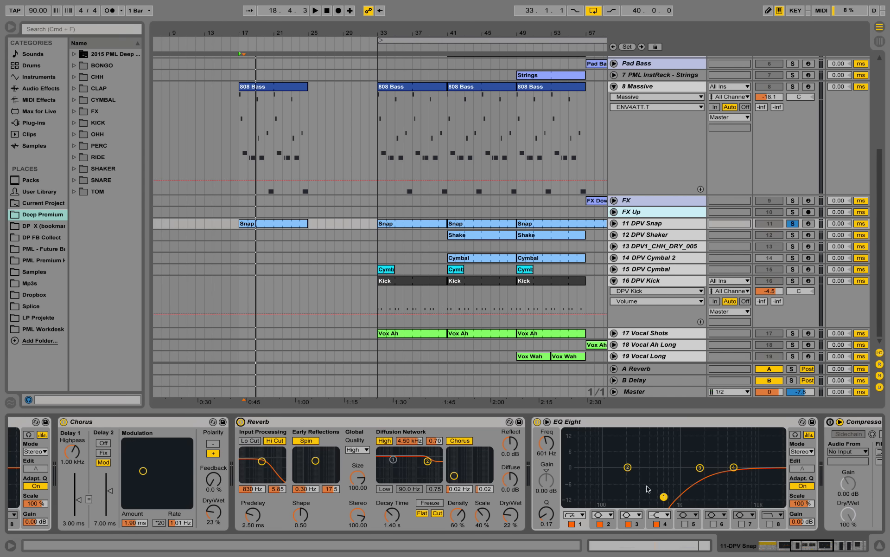
mouse_move(805, 544)
left_mouse_down()
mouse_move(833, 544)
mouse_move(813, 543)
left_mouse_up()
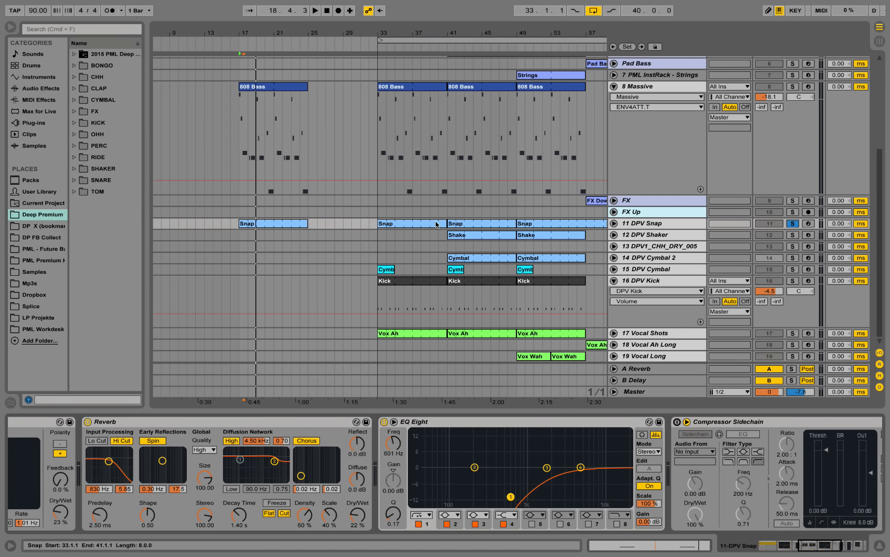
Copy the Shake clip from bar 41 to bar 17 and play it with the 12 DPV Shaker track soloed
left_click_drag(468, 238, 295, 234)
key("space")
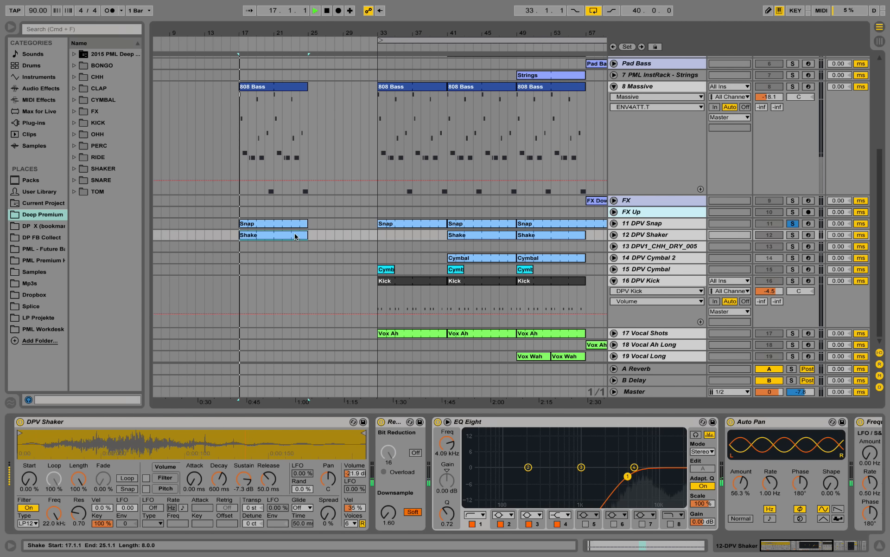
left_click(796, 235)
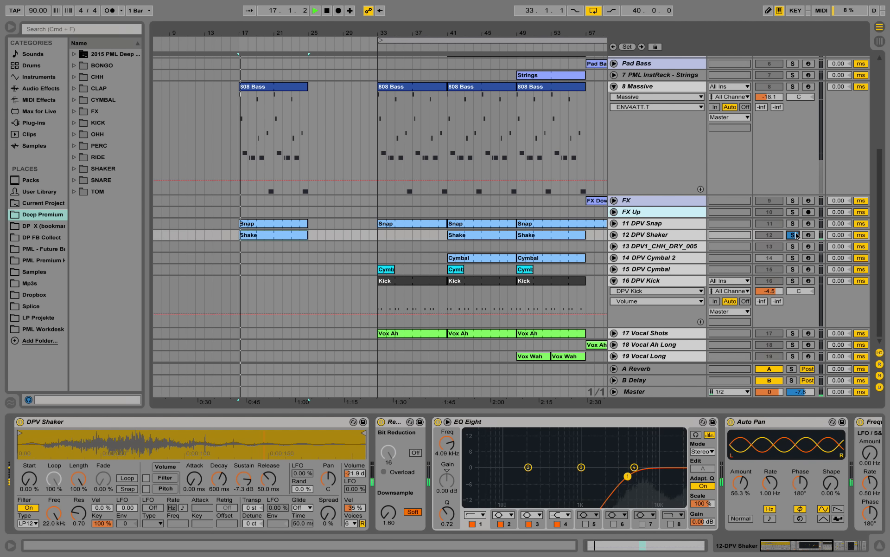
Open the Shake clip at bar 17 and listen to its C3 note pattern, including the short notes ending its first bar
double_click(271, 235)
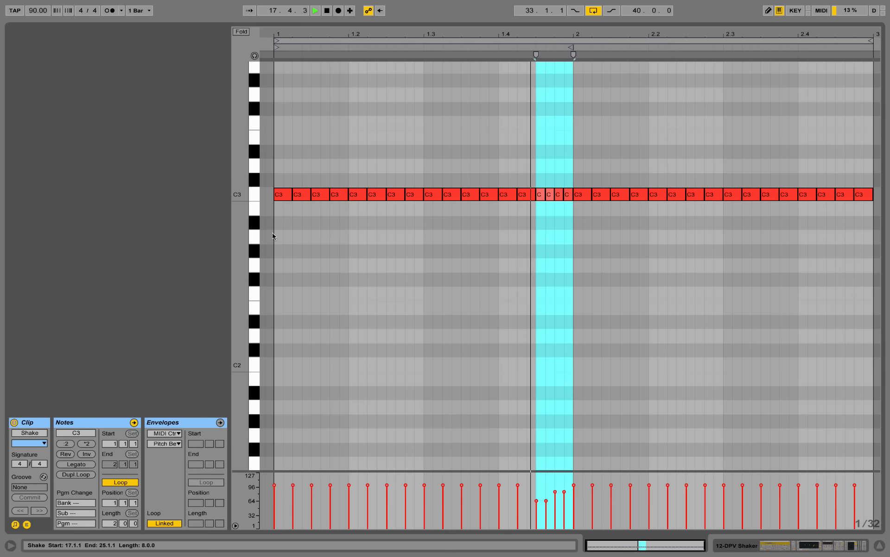
left_click(444, 263)
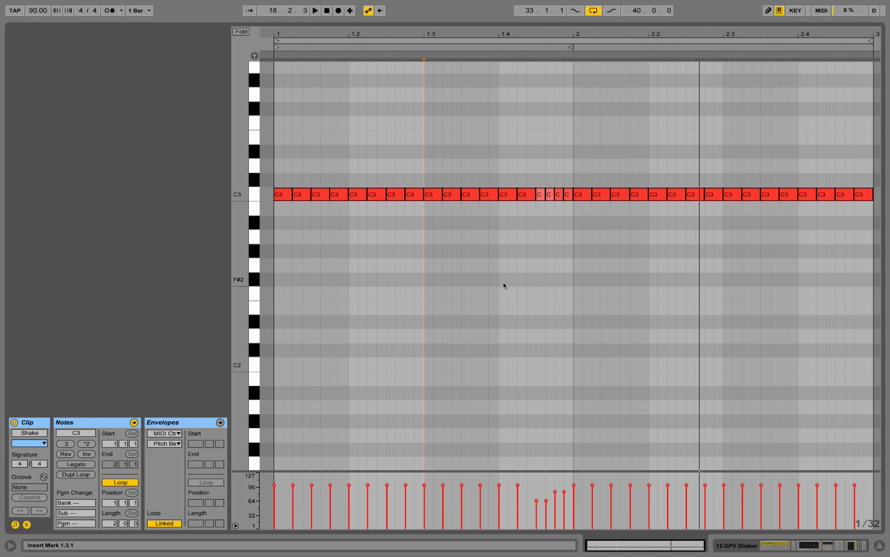
scroll(413, 308, "up", 3)
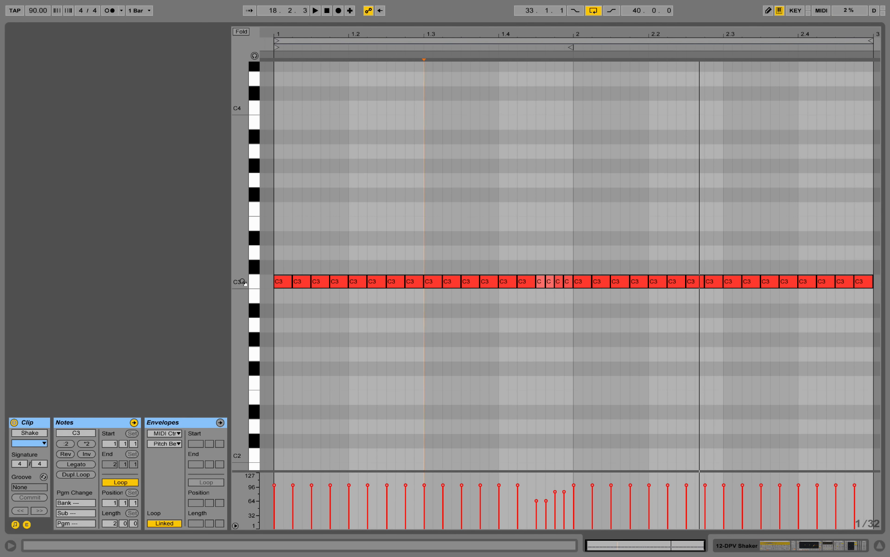
key("space")
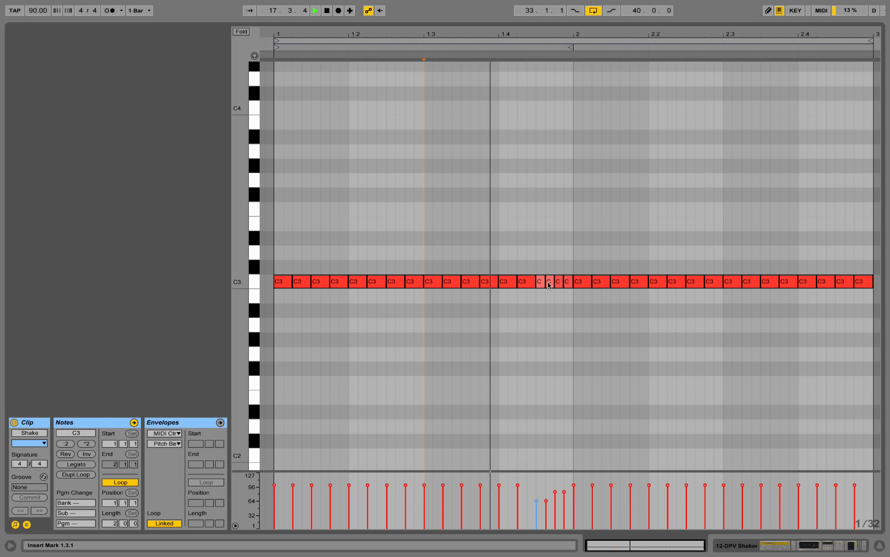
key("space")
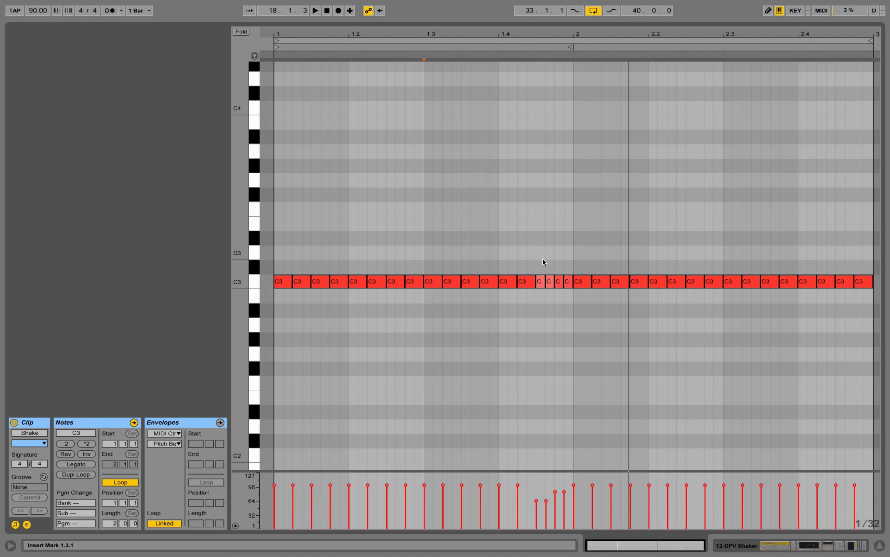
Select the four short shaker notes at the end of the clip's first bar and set a fixed 1/32 grid
left_click_drag(542, 263, 568, 293)
right_click(568, 292)
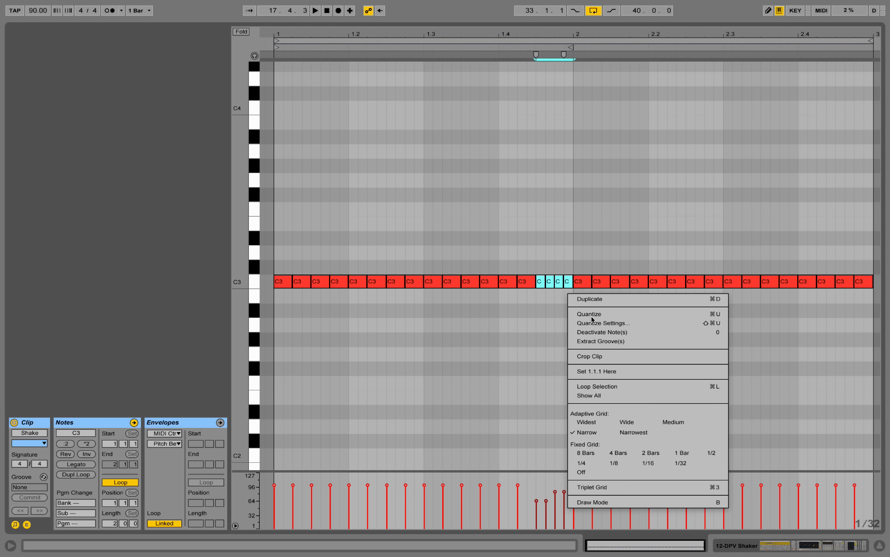
left_click(669, 463)
left_click(538, 295)
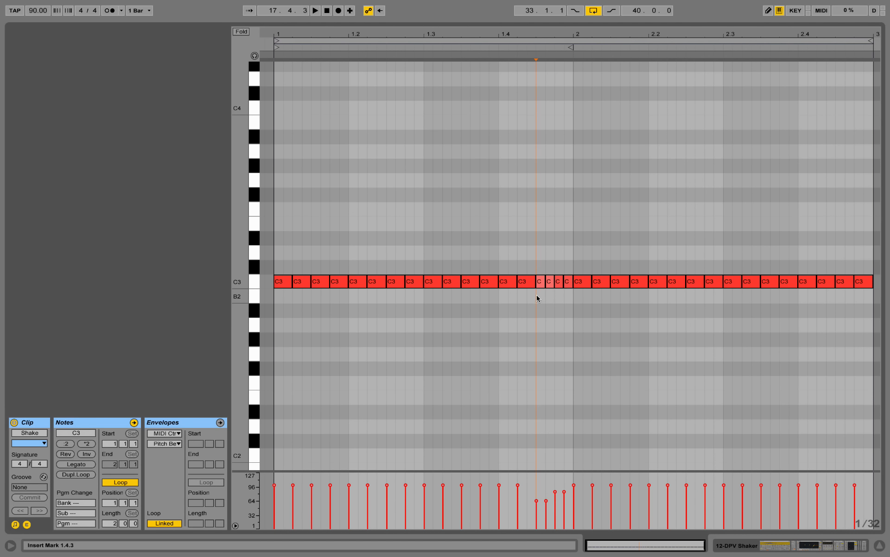
Play the shaker, display its device chain and unsolo it to hear it together with the other tracks
key("space")
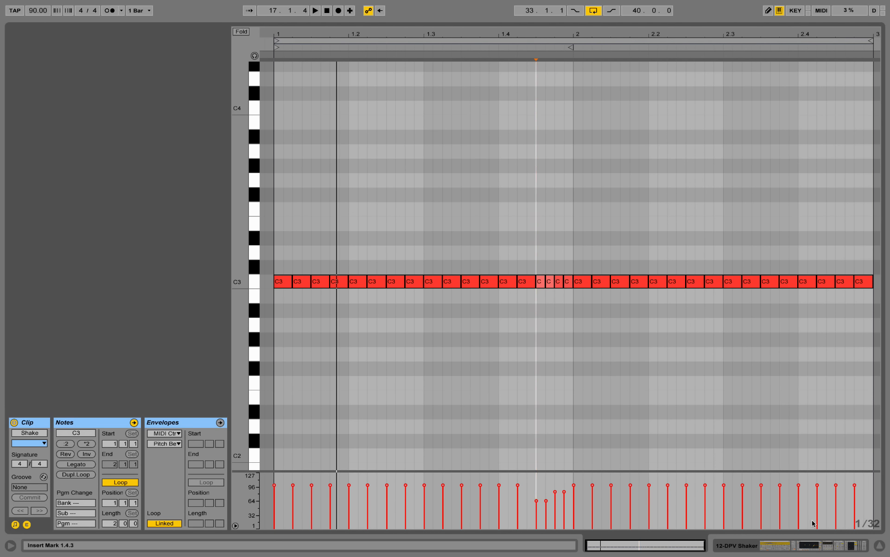
left_click(789, 546)
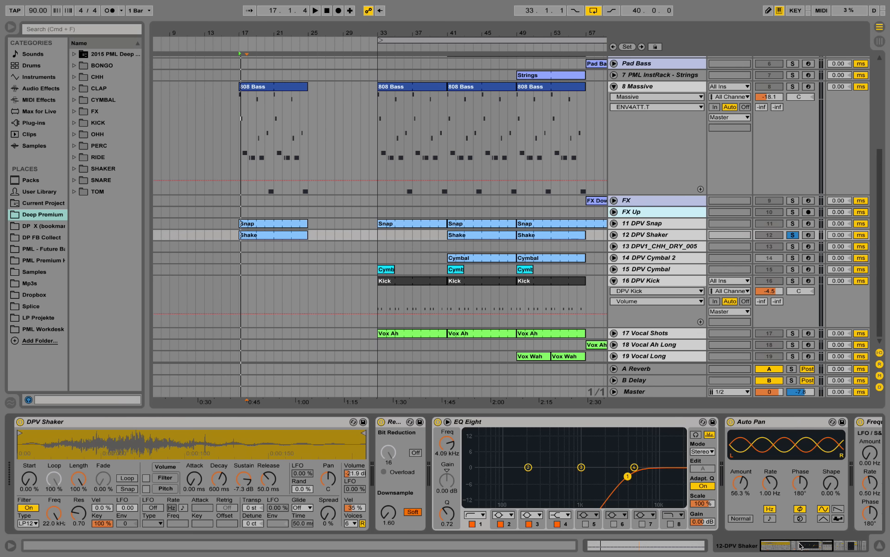
left_click(793, 223)
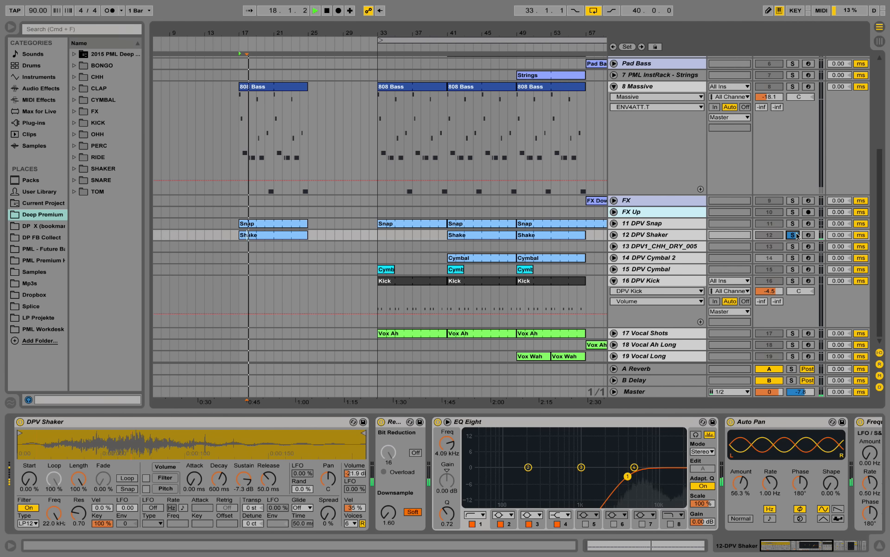
left_click(792, 223)
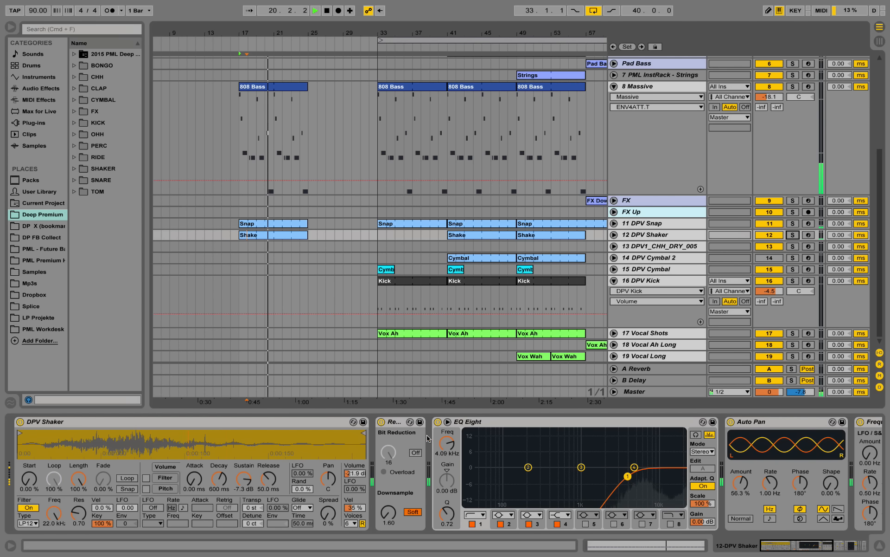
key("space")
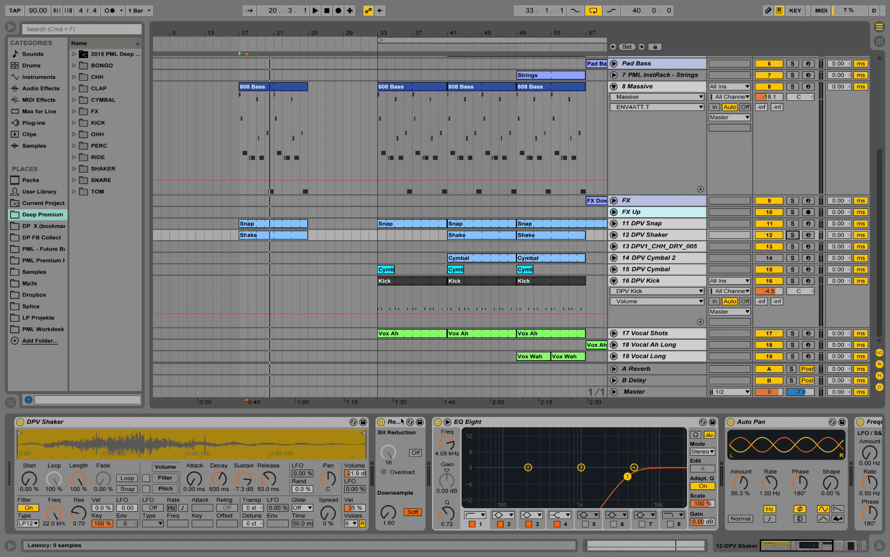
Solo the 12 DPV Shaker track and play it with the bit-reduction effect switched off for comparison
left_click(793, 235)
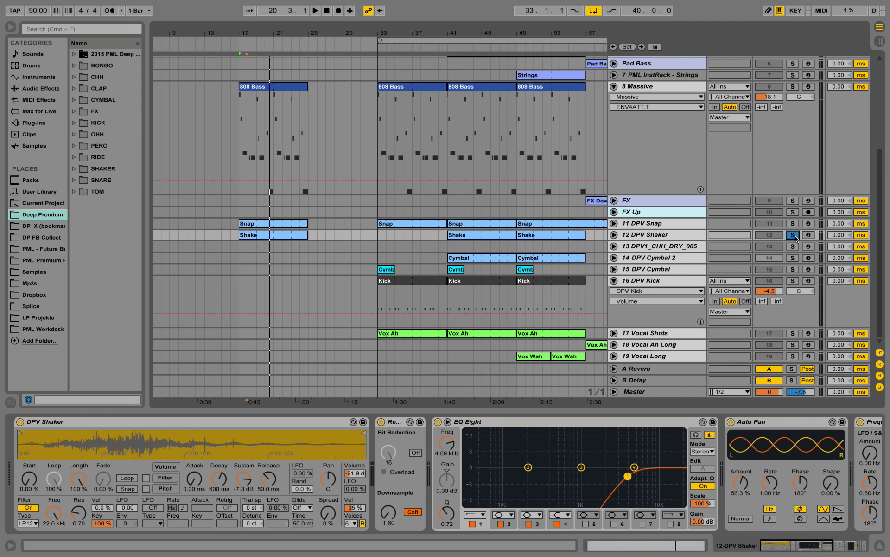
key("space")
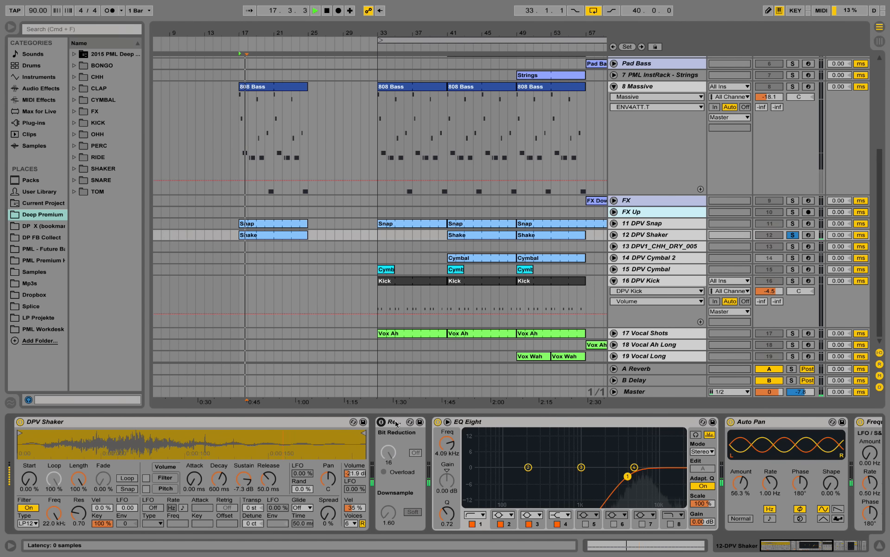
left_click(382, 422)
key("space")
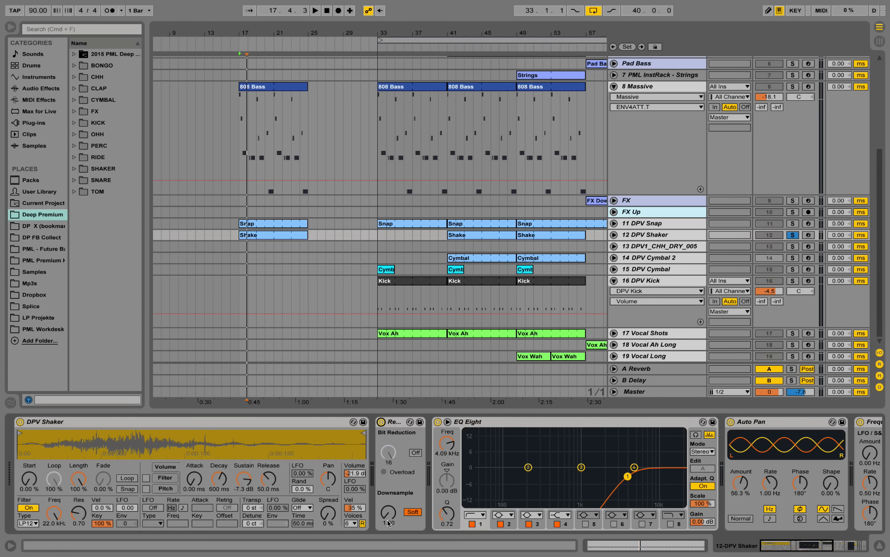
Play the soloed shaker with its EQ Eight bypassed, and switch the equalizer back on
left_click(439, 422)
key("space")
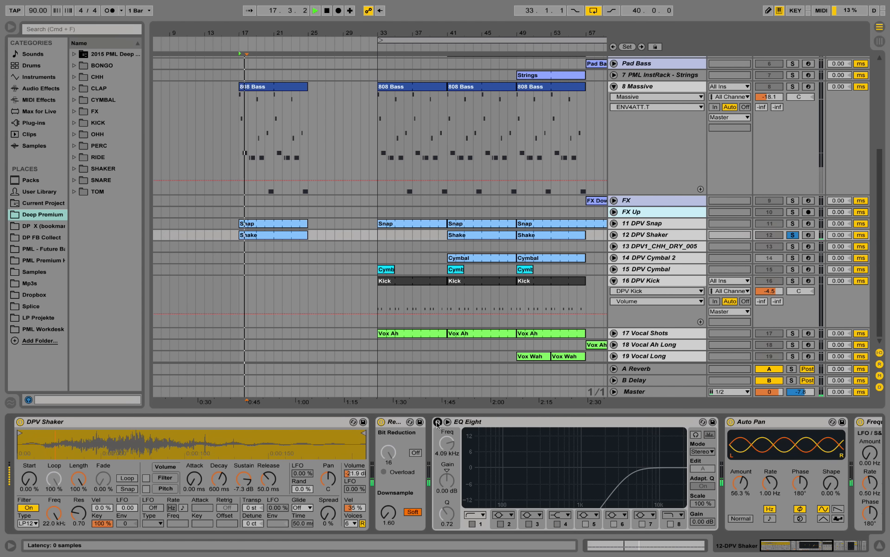
left_click(381, 423)
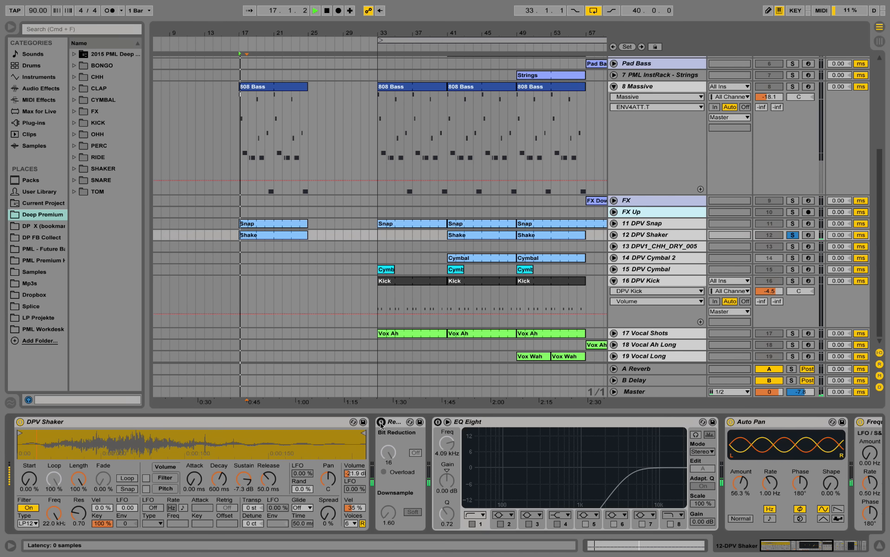
left_click(438, 422)
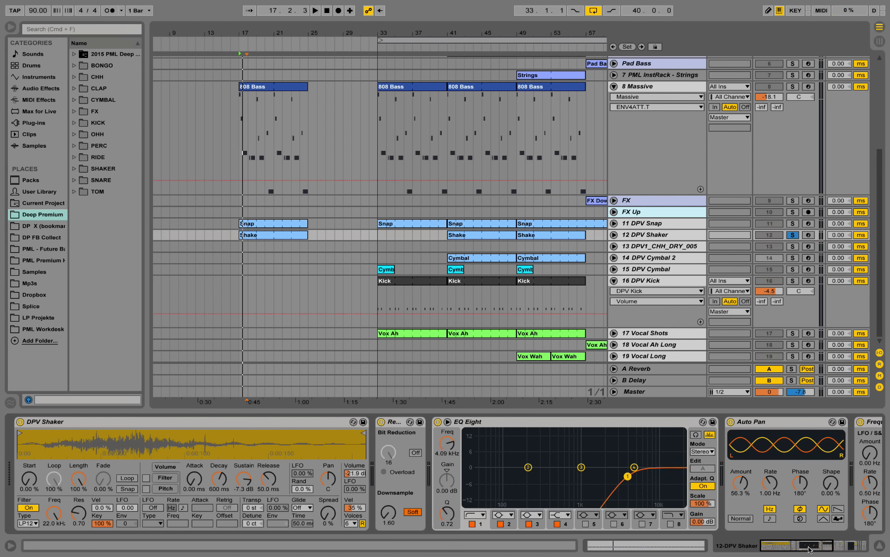
Compare the soloed shaker's sound with its Frequency Shifter switched off and on
left_click_drag(809, 549, 829, 549)
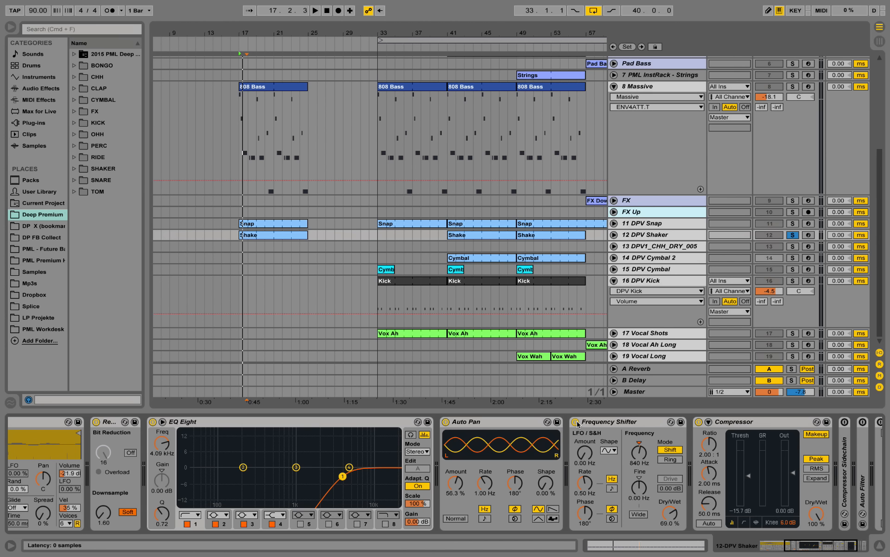
key("space")
left_click(575, 421)
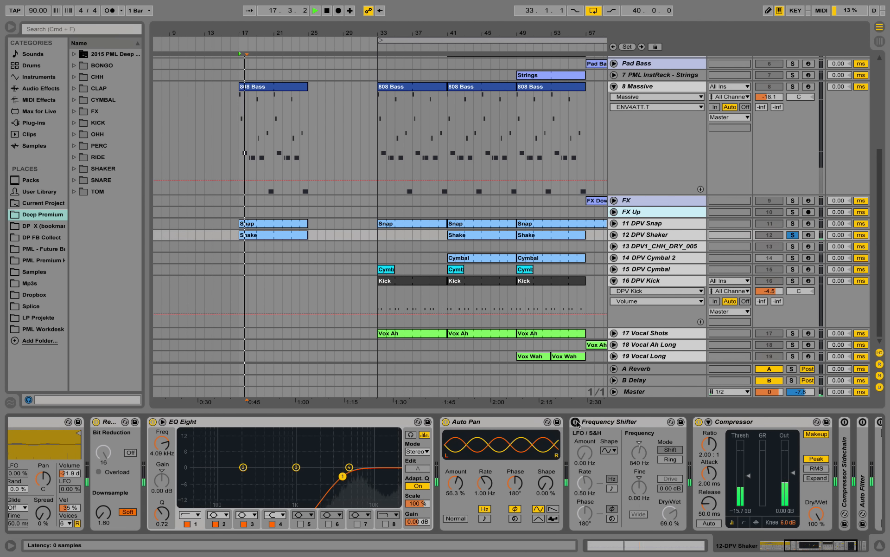
left_click(575, 422)
key("space")
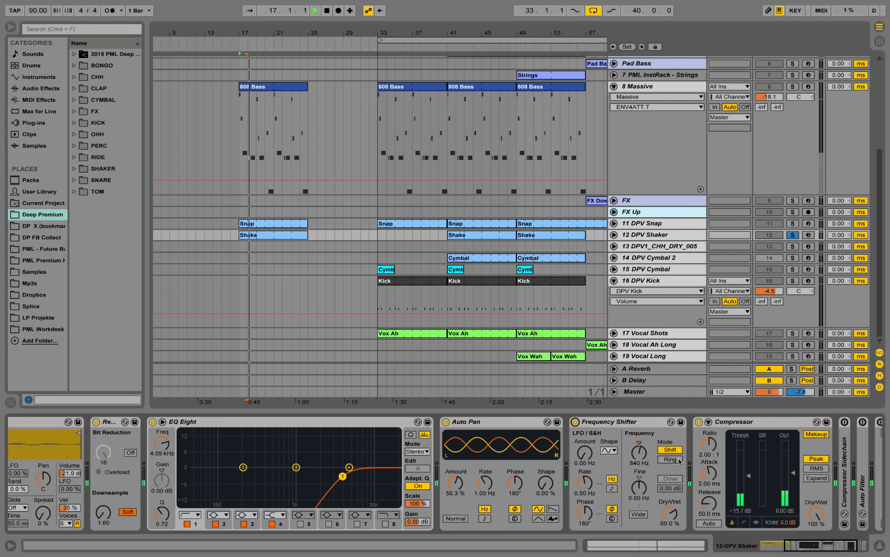
Look through the rest of the shaker's device chain, unsolo the track and listen to it with the other parts
left_click(816, 552)
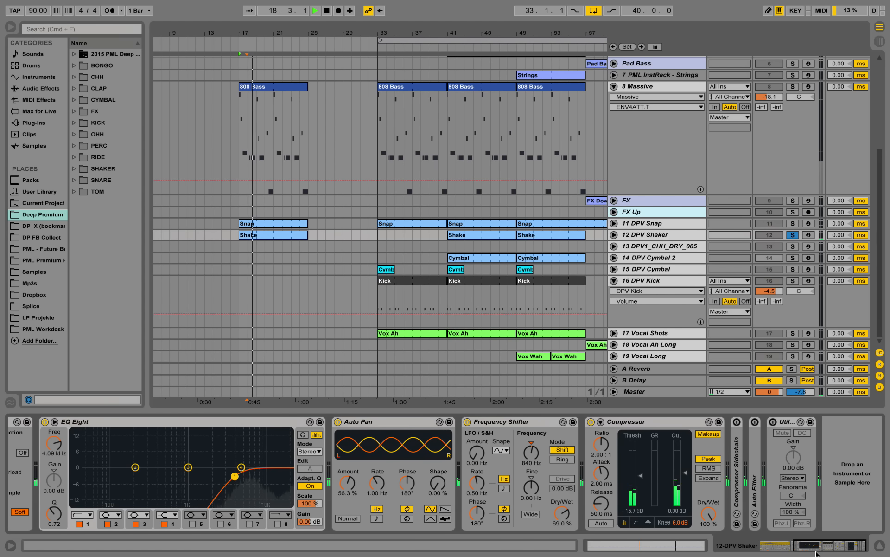
left_click_drag(816, 552, 788, 552)
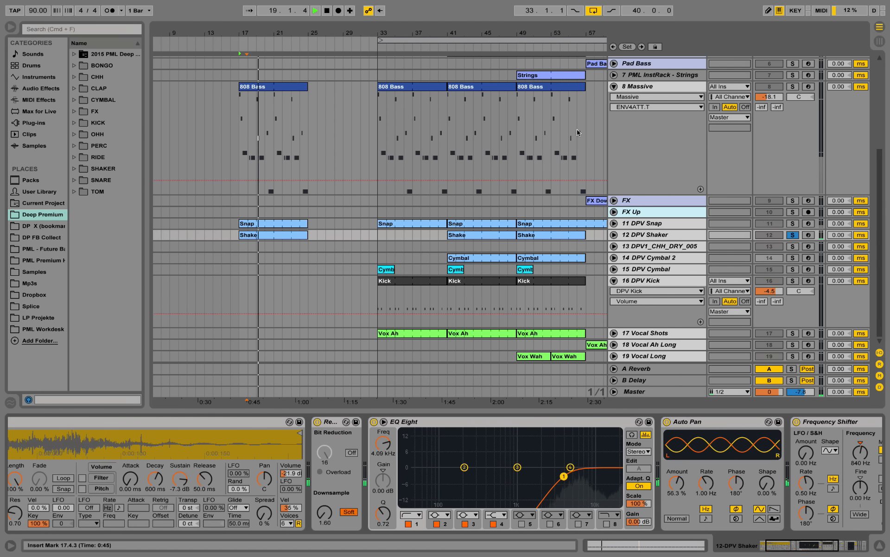
scroll(474, 288, "up", 4)
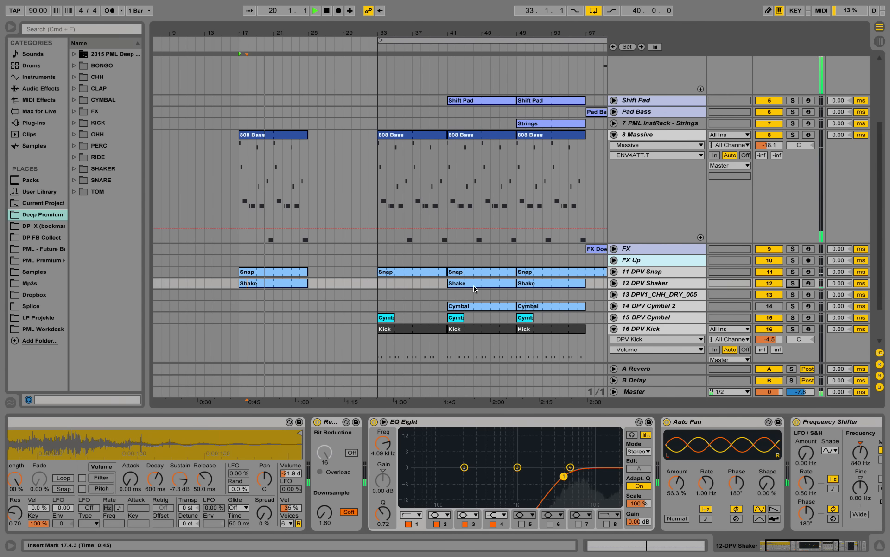
key("space")
Copy the Cymbal clip on 15 DPV Cymbal from bar 33 to bar 17 and play it with the other parts
left_click(392, 318)
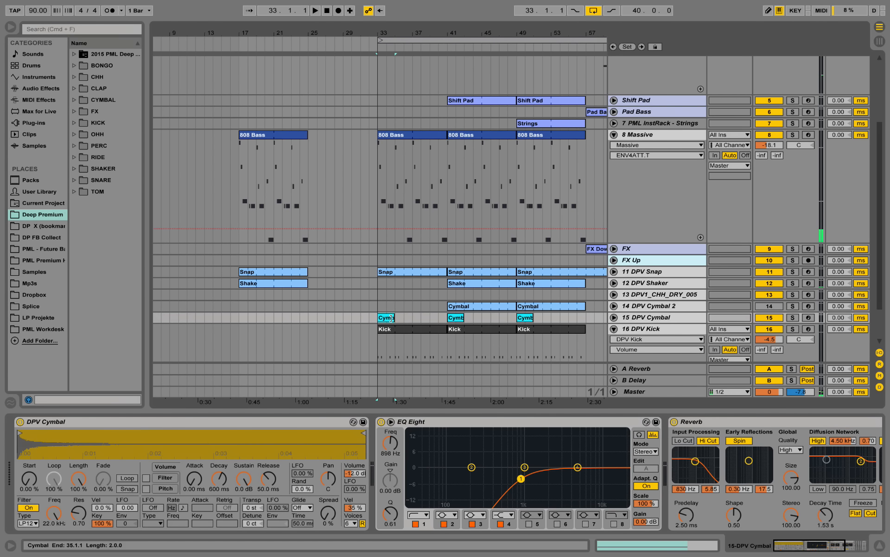
left_click_drag(392, 318, 251, 317)
key("space")
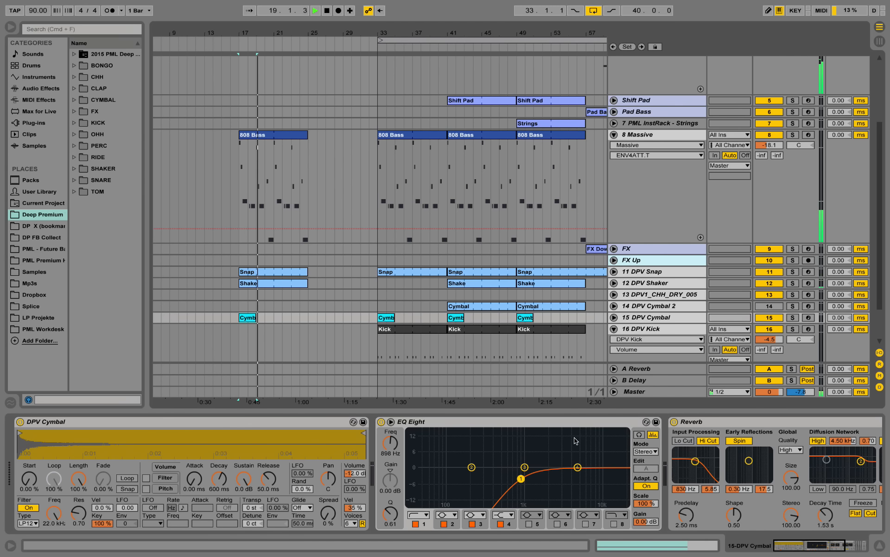
scroll(480, 364, "down", 3)
key("space")
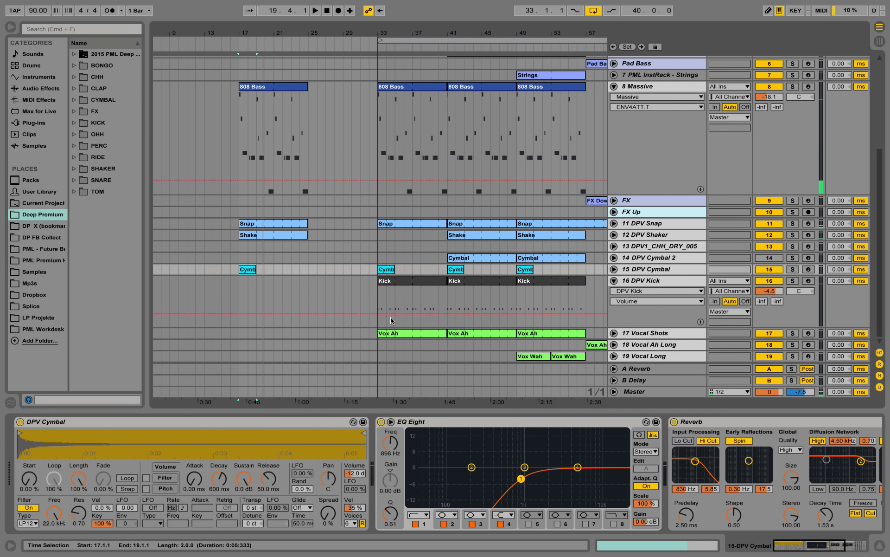
Copy the Kick clip on 16 DPV Kick from bar 33 to bar 17 and place the insert marker at its start
left_click(399, 281)
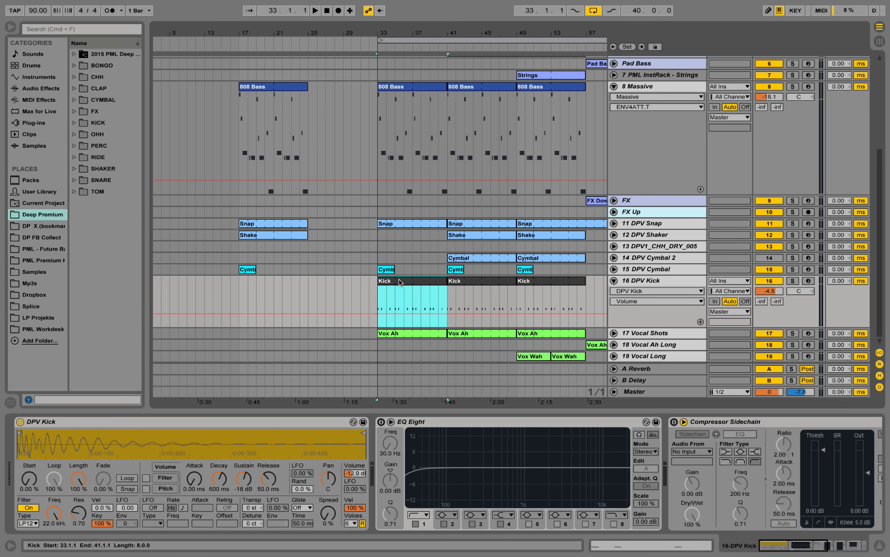
left_click_drag(400, 281, 267, 285)
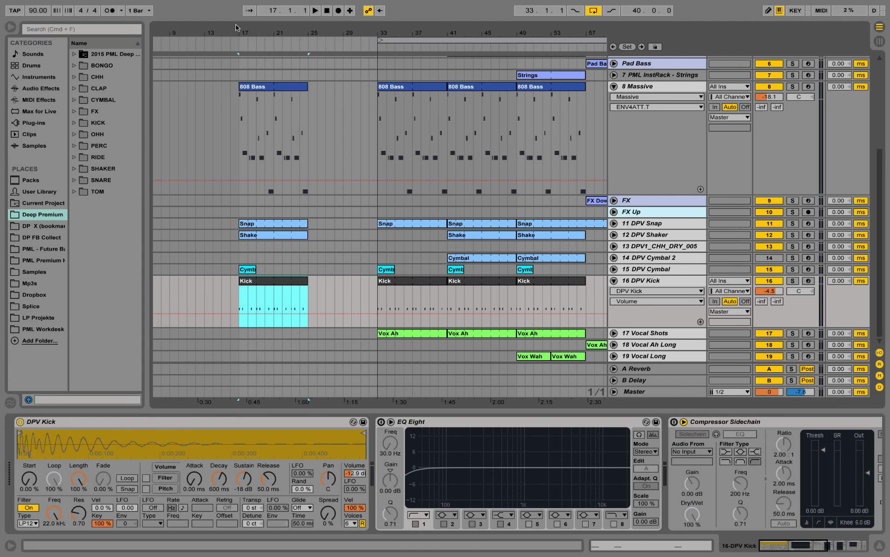
left_click_drag(241, 32, 247, 41)
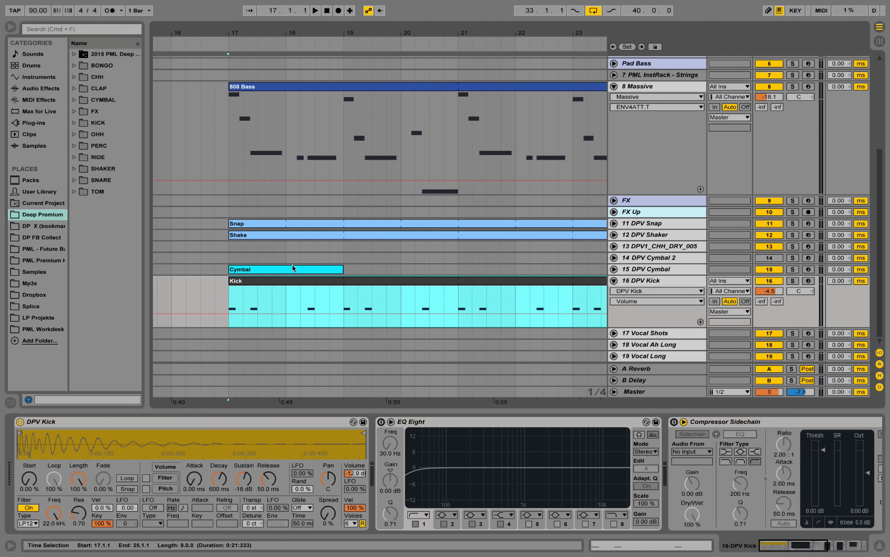
left_click(232, 297)
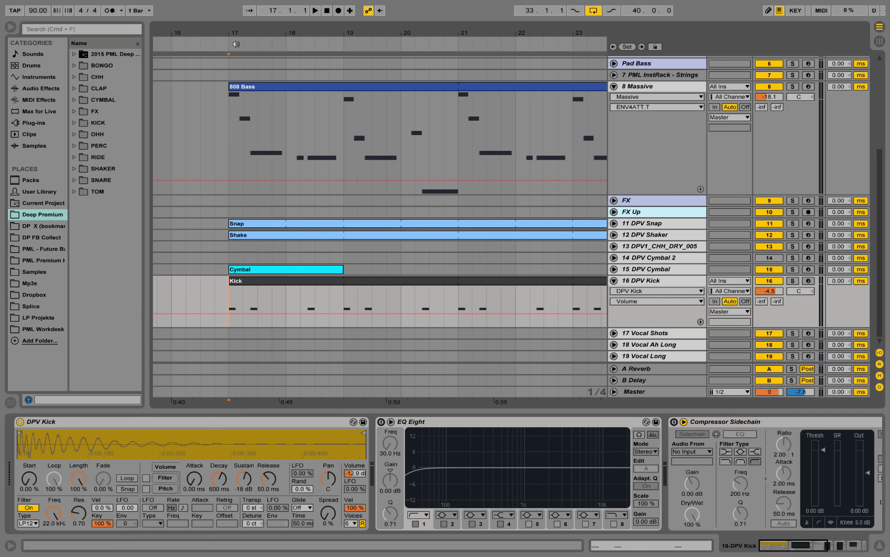
Play from bar 17 and compare the timing of the kick pattern with the 808 Bass notes
left_click_drag(237, 34, 248, 49)
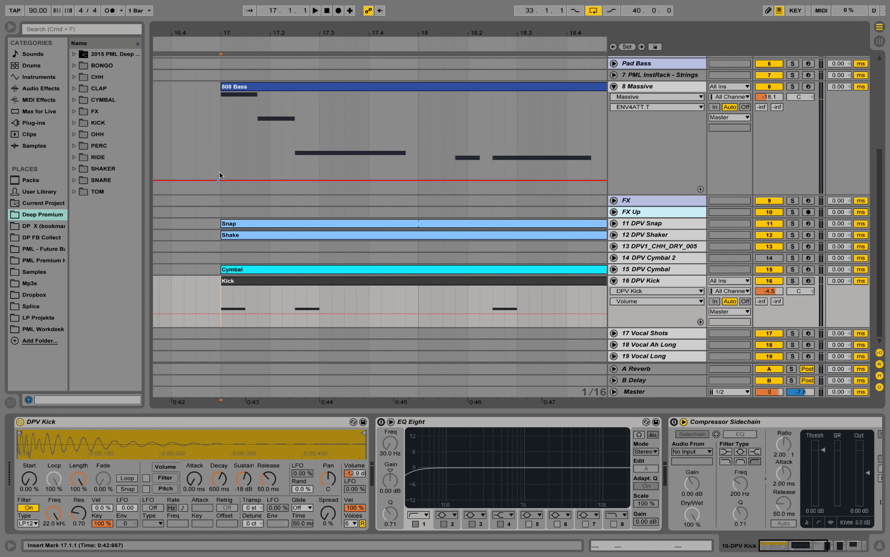
left_click(222, 138)
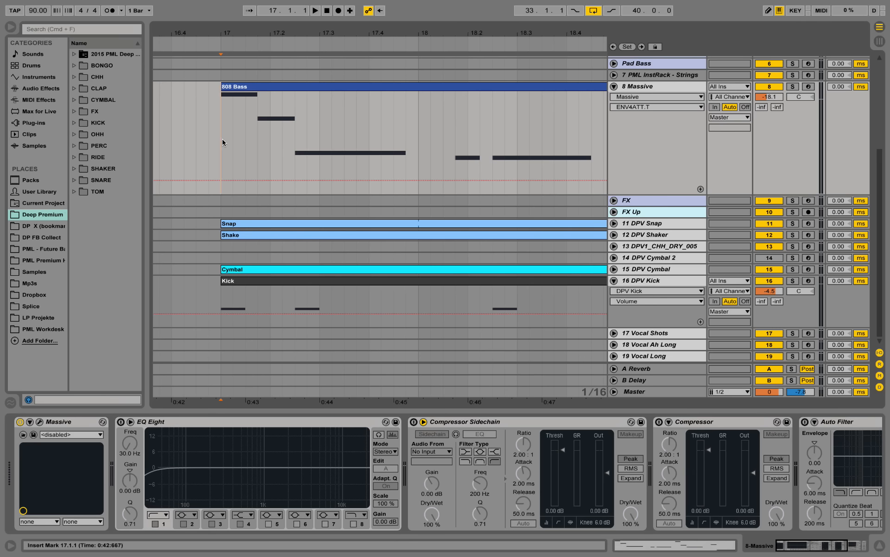
key("space")
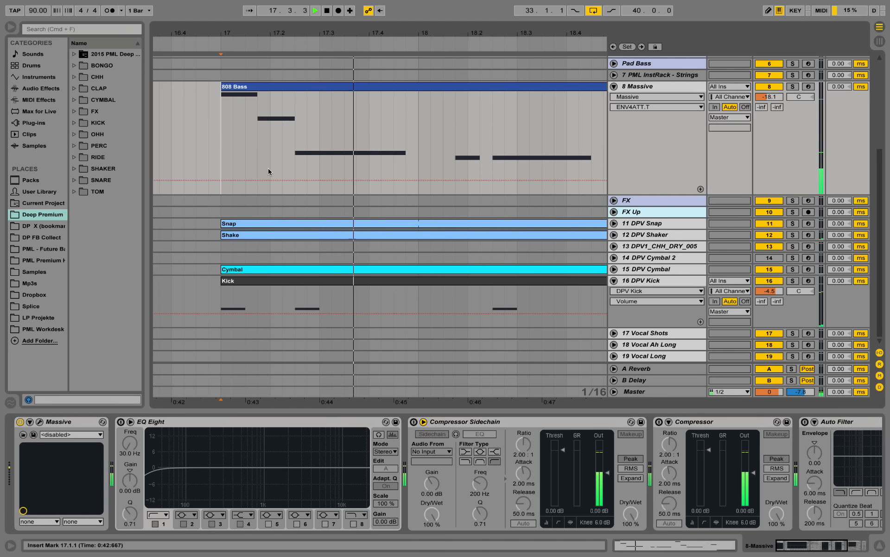
left_click_drag(409, 31, 303, 13)
key("space")
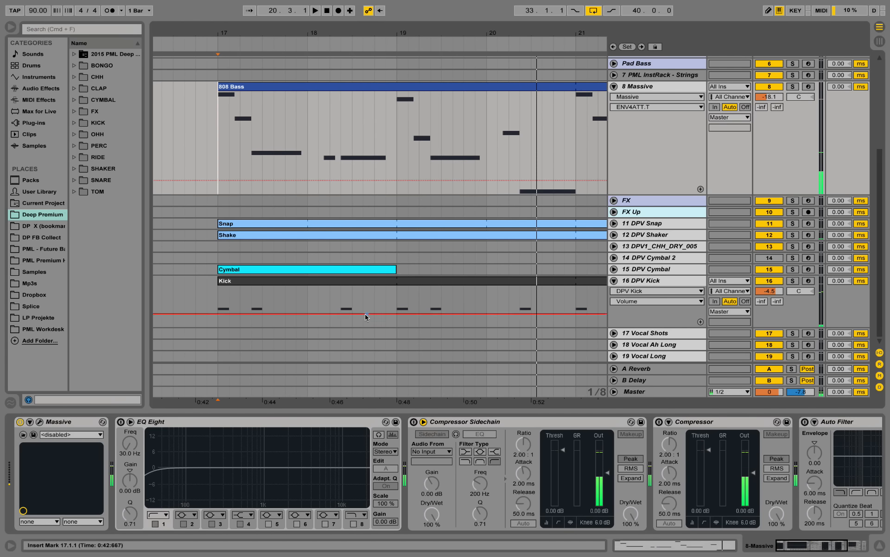
Highlight the first three kick notes from bar 17, select the whole Kick clip and play it with the other parts
left_click_drag(218, 297, 351, 303)
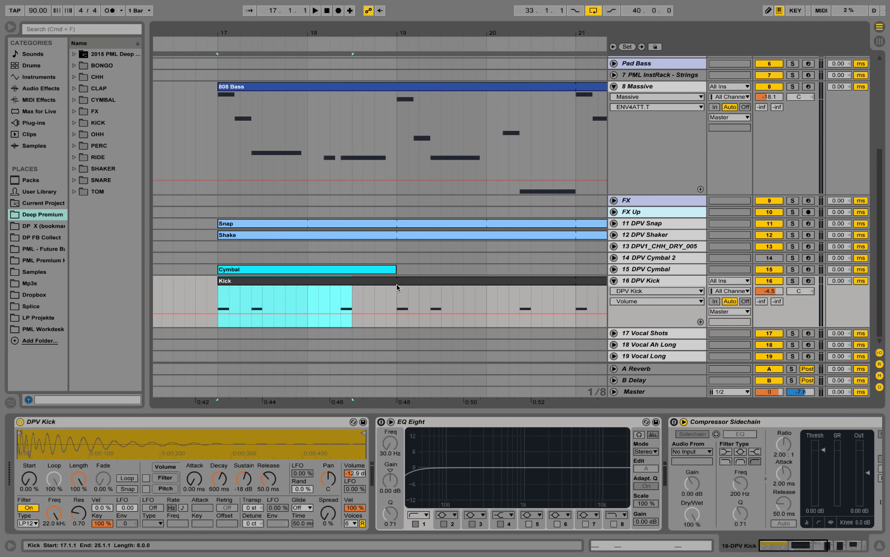
double_click(396, 292)
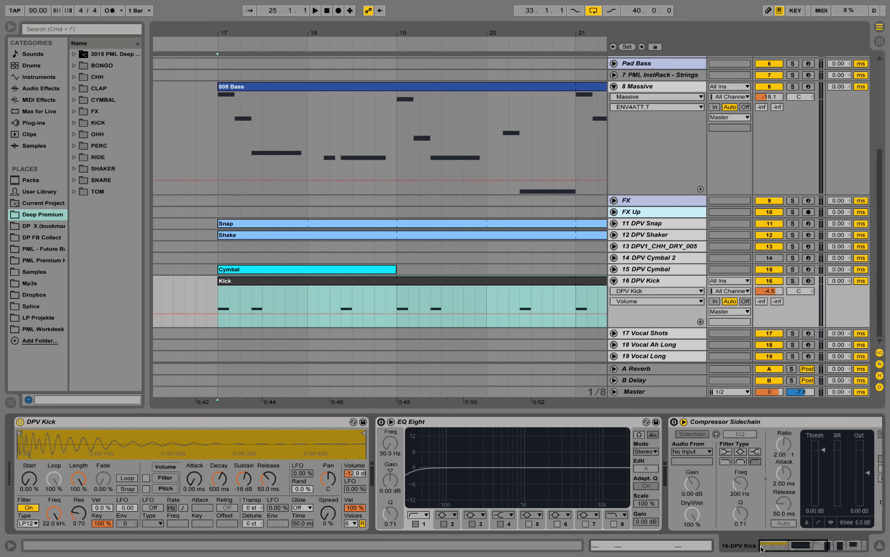
key("space")
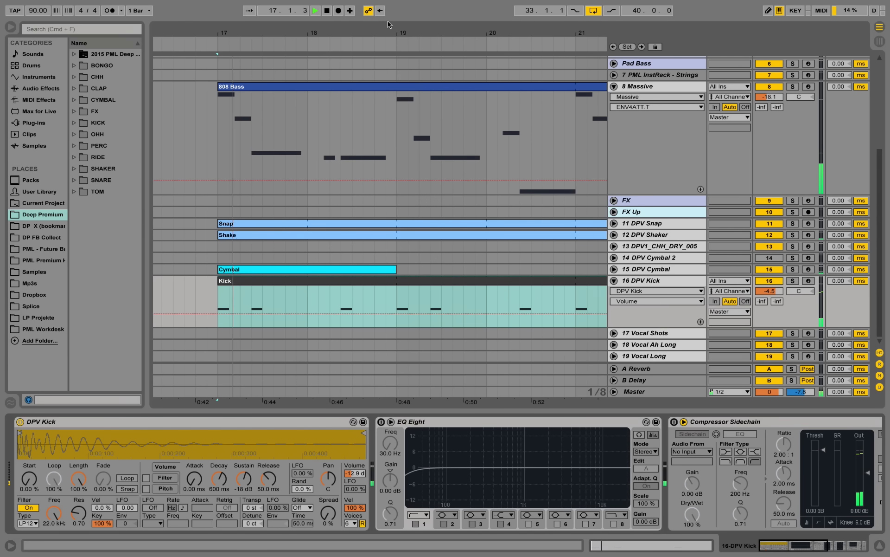
left_click_drag(389, 33, 305, 9)
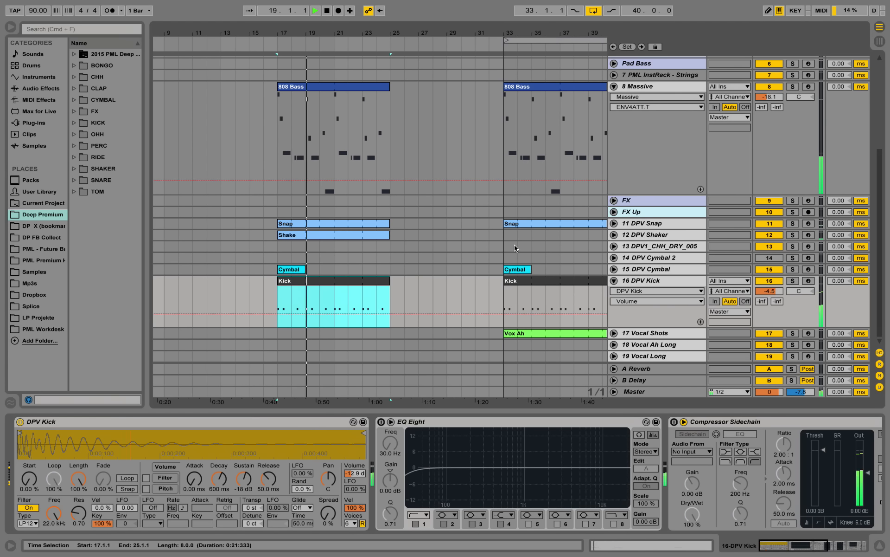
key("space")
Copy the first seven bars of the Vox Ah clip from bar 33 to bar 17 on 17 Vocal Shots and play from there
left_click_drag(491, 335, 592, 335)
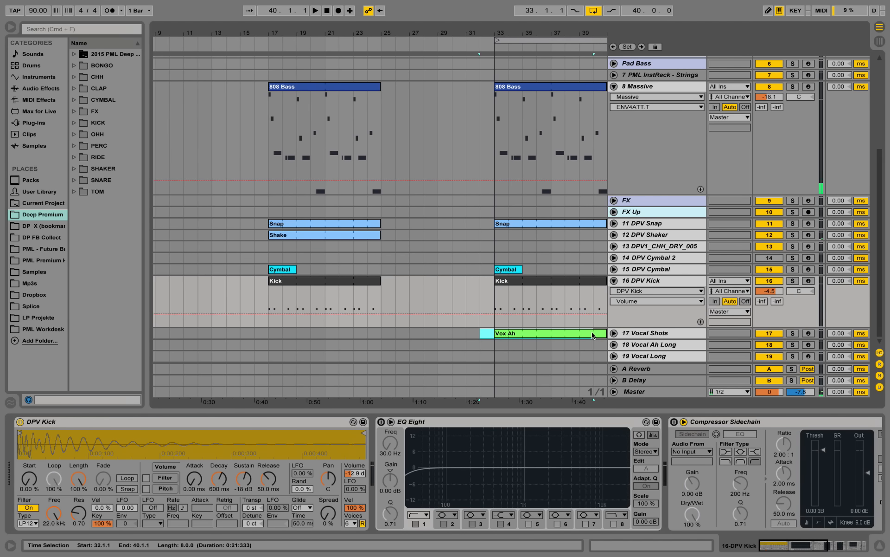
left_click(567, 338)
left_click_drag(483, 338, 350, 338)
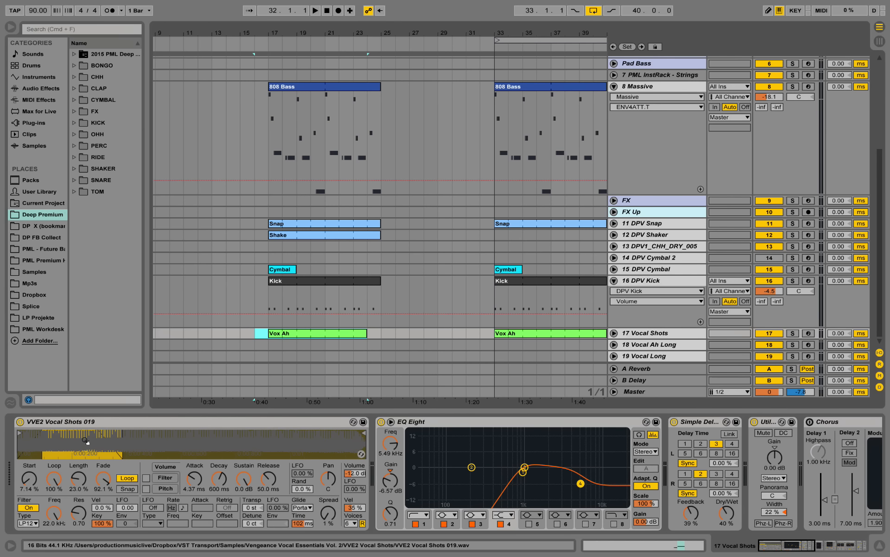
left_click(268, 341)
key("space")
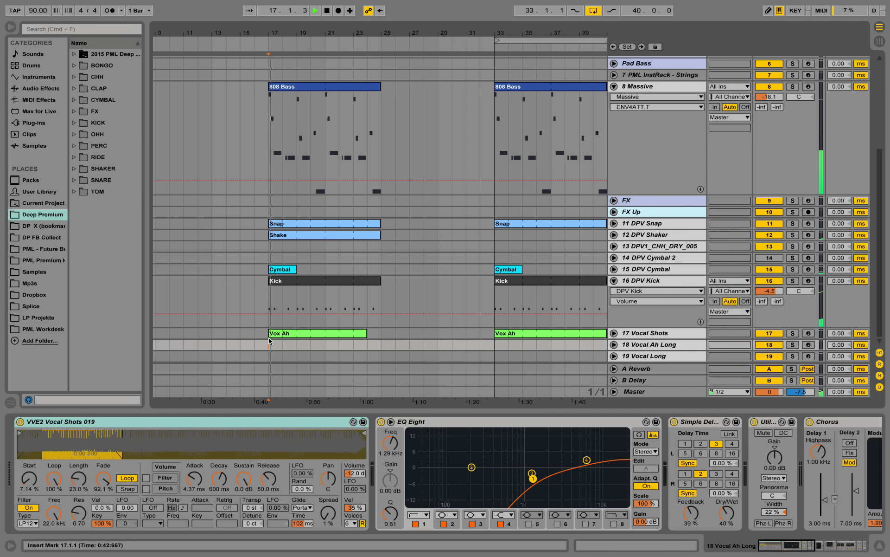
Open the Vox Ah clip at bar 17 to examine its D3 and E3 notes, and return to the track's devices
double_click(337, 333)
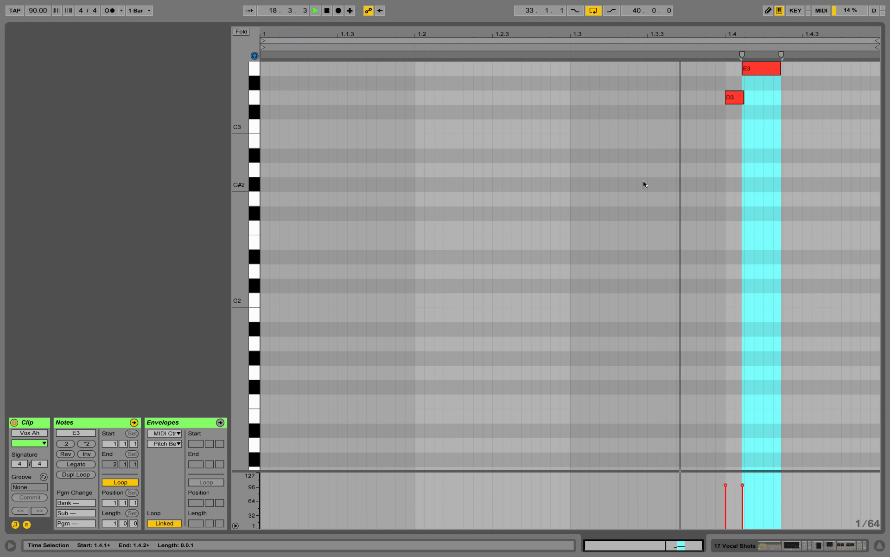
scroll(652, 209, "up", 2)
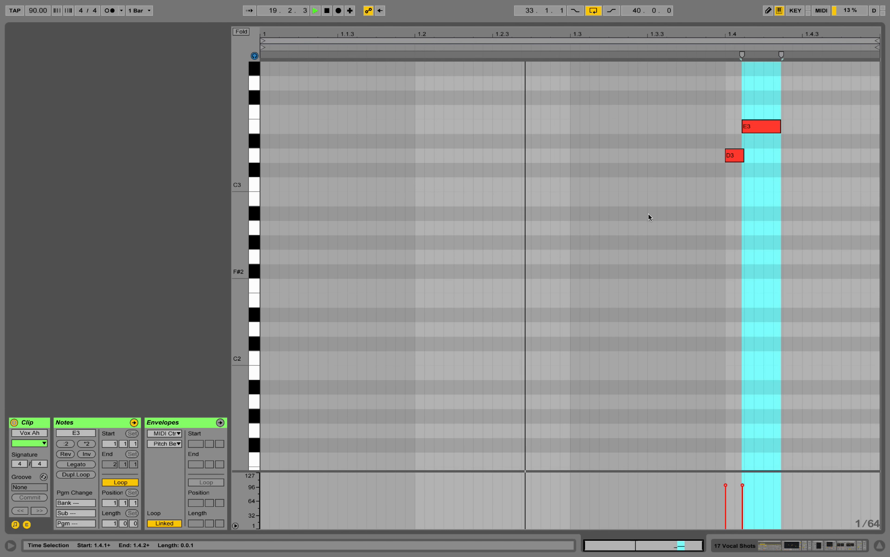
left_click(735, 545)
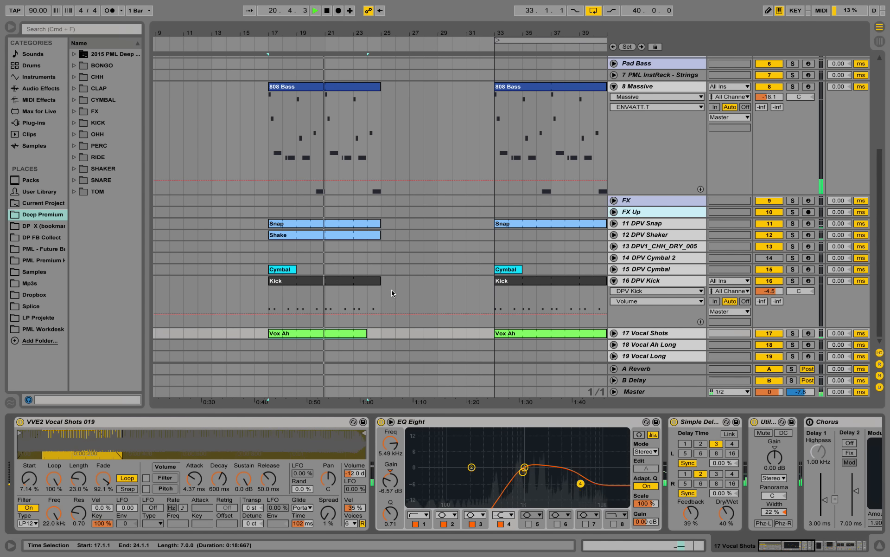
key("space")
Solo the 17 Vocal Shots track and play its first vocal notes from position 17.4.1
left_click(792, 333)
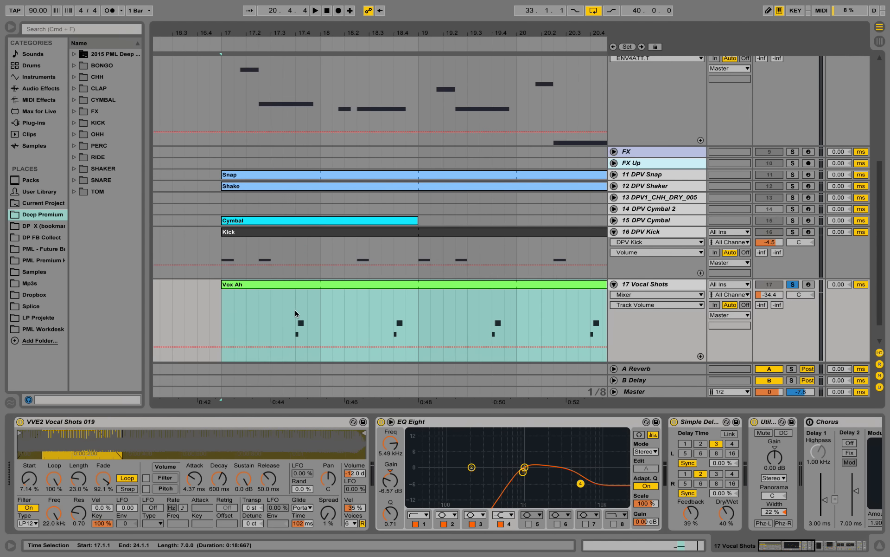
key("space")
left_click(296, 309)
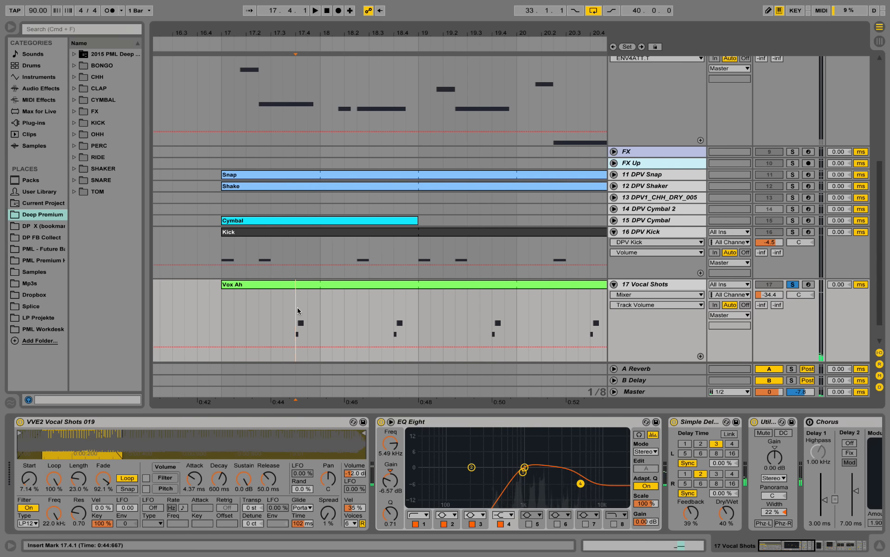
key("space")
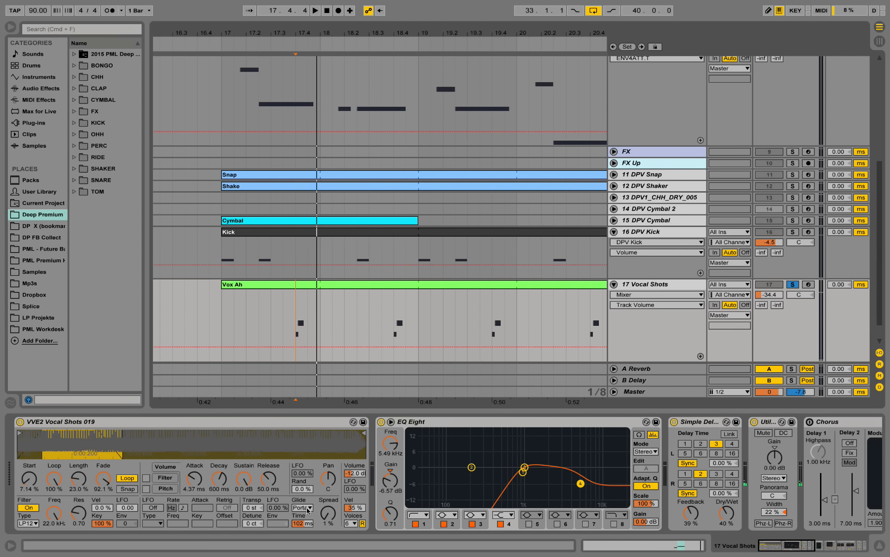
Turn off Glide in the VVE2 Vocal Shots 019 sampler and play the vocal notes from 17.4.1
left_click(309, 507)
left_click(301, 514)
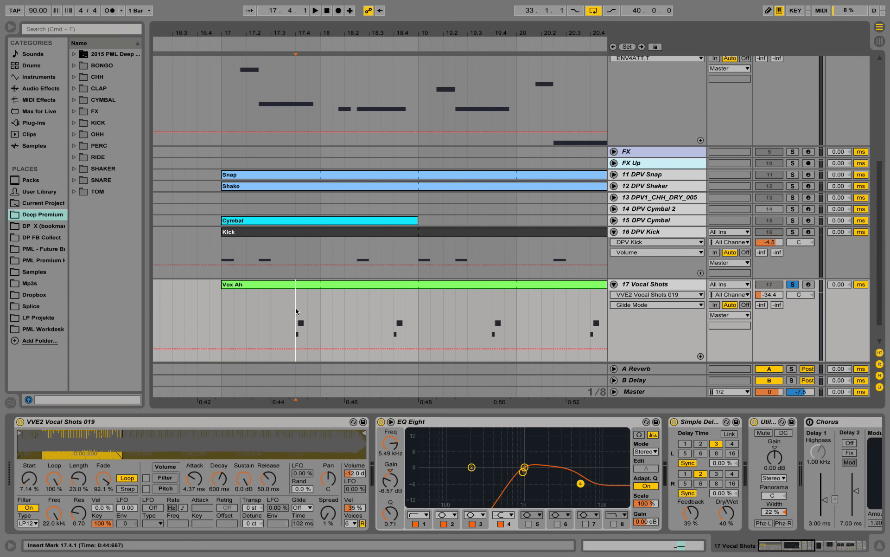
key("space")
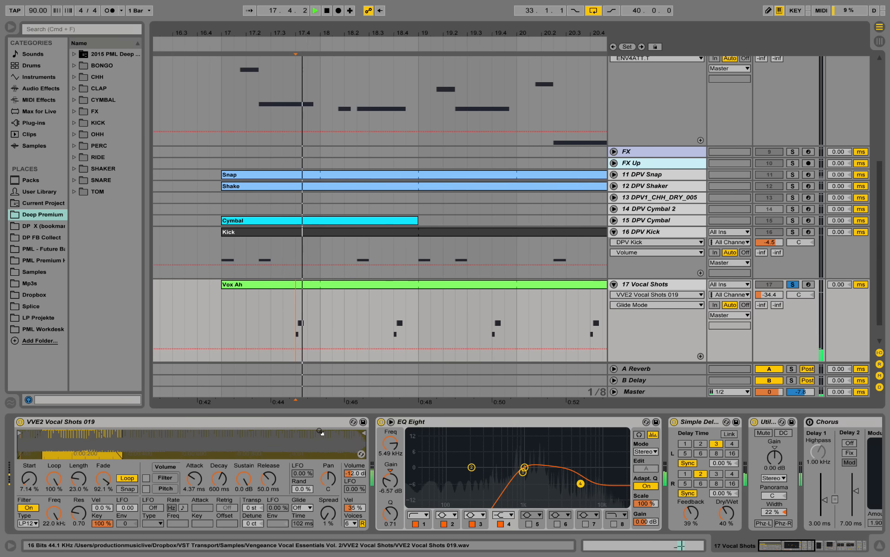
Set the vocal sampler's Glide mode back to Porta and replay the vocal notes several times from 17.4.1
left_click(306, 508)
left_click(304, 529)
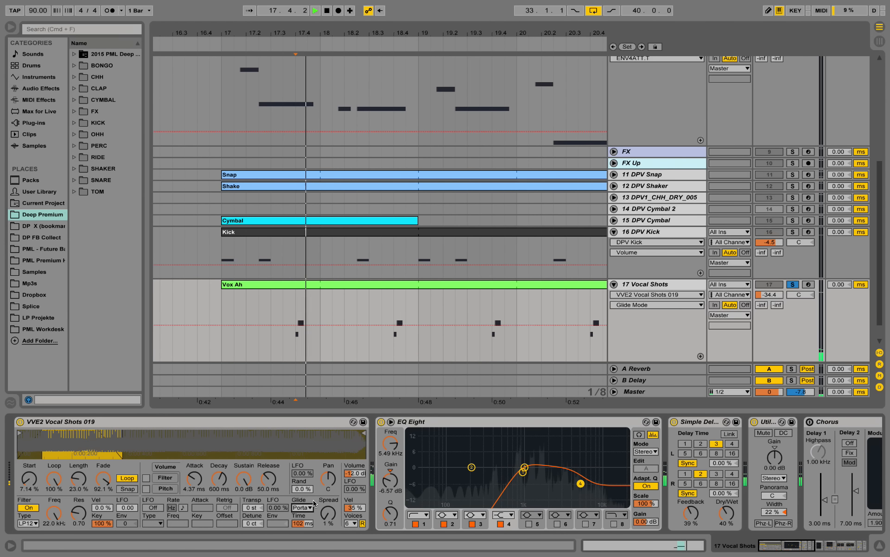
key("space")
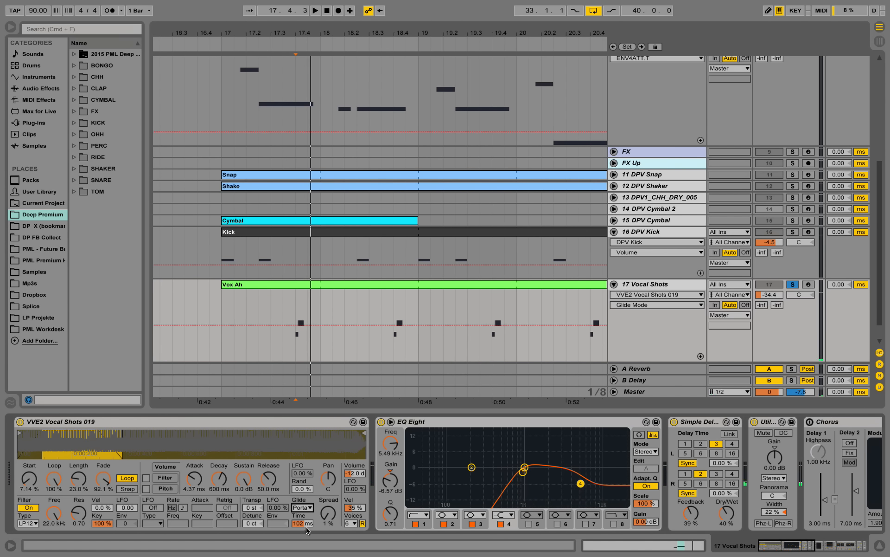
key("space")
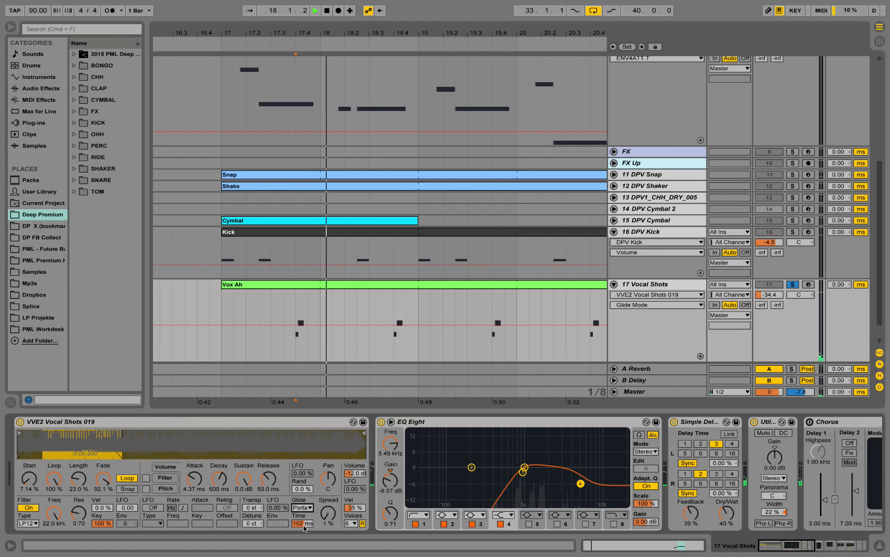
key("space")
key("space")
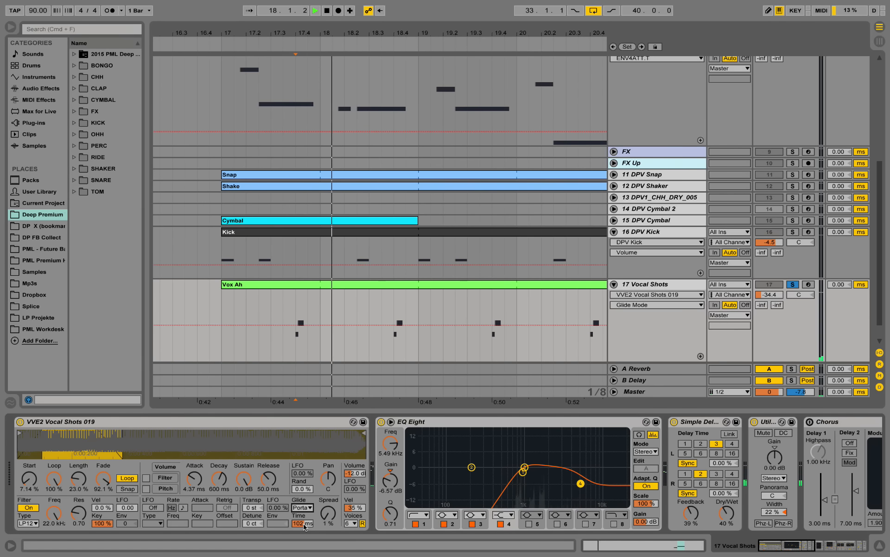
key("space")
key("space")
key("space")
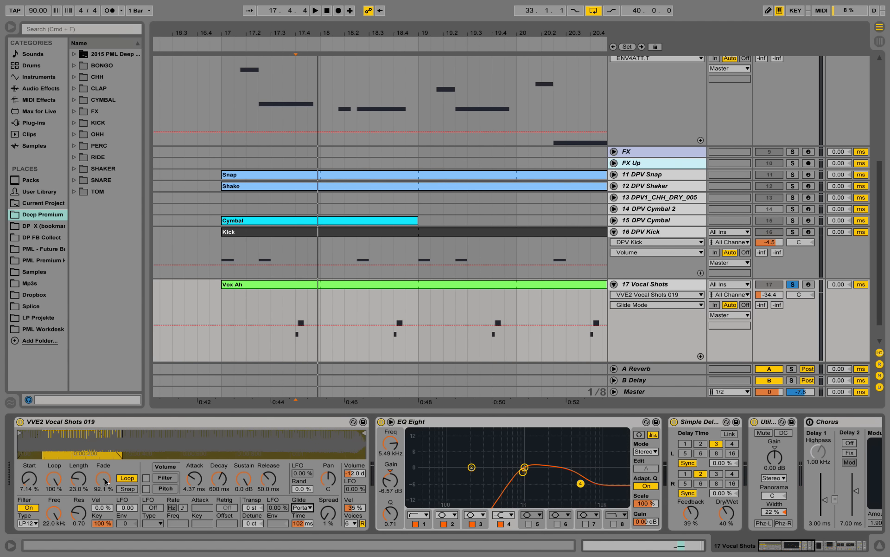
Lower the vocal sampler's loop Fade to 0.00 % and play the vocal notes from 17.4.1
left_click_drag(106, 482, 105, 529)
key("space")
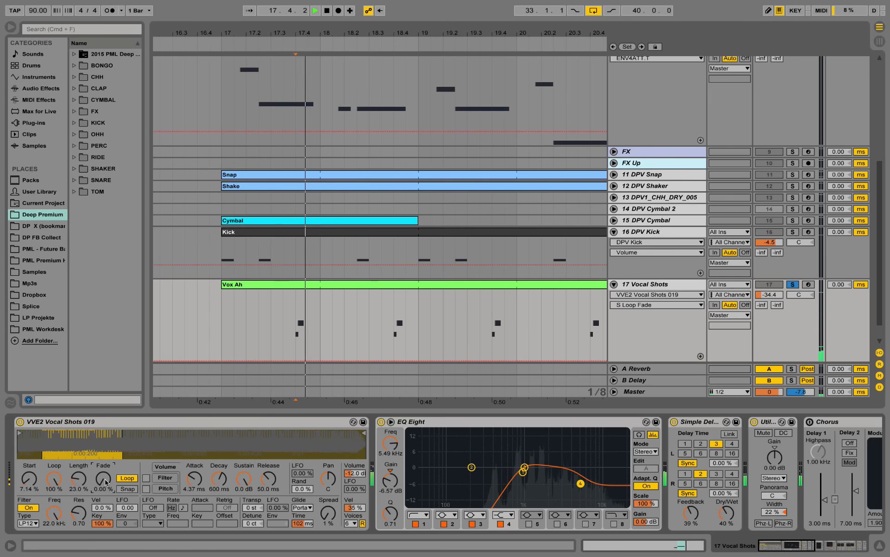
key("space")
Raise the vocal sampler's loop Fade to 84.9 % and replay the first vocal notes
key("space")
left_click_drag(106, 482, 106, 440)
key("space")
key("space")
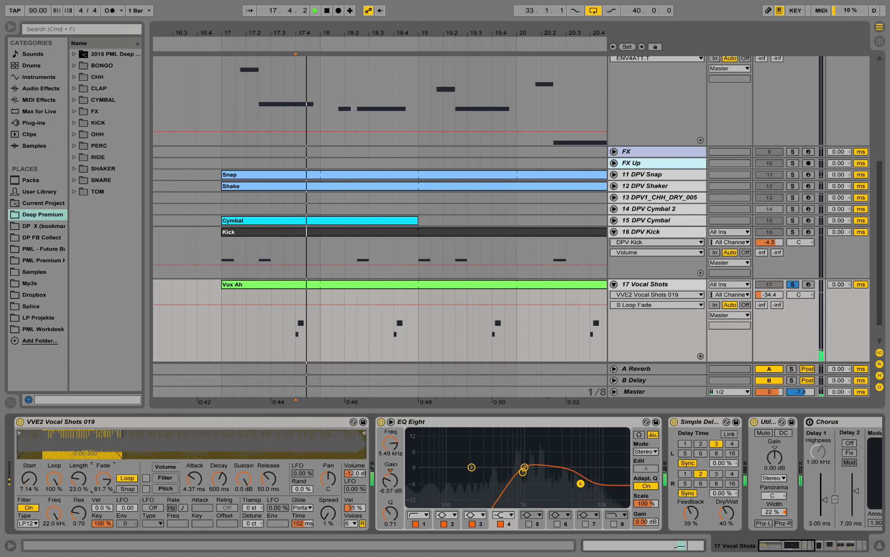
left_click_drag(111, 476, 110, 474)
key("space")
key("space")
key("space")
key("space")
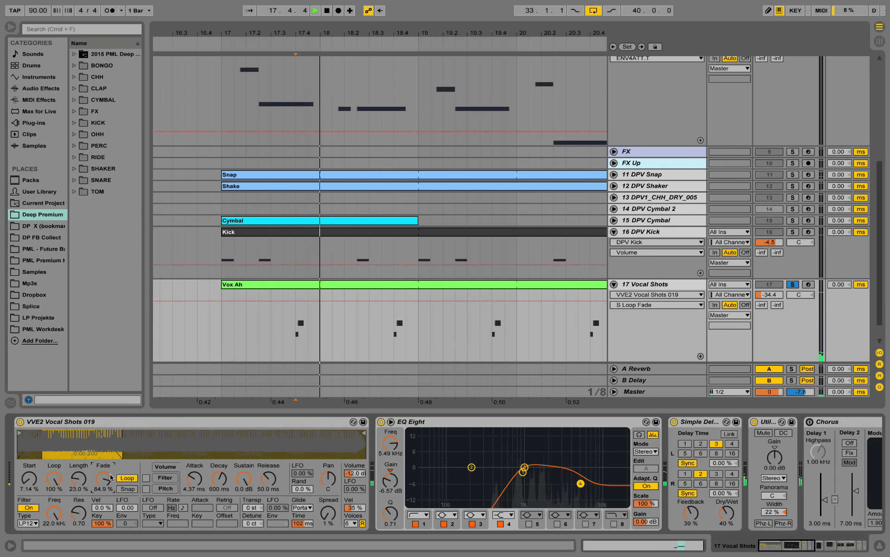
key("space")
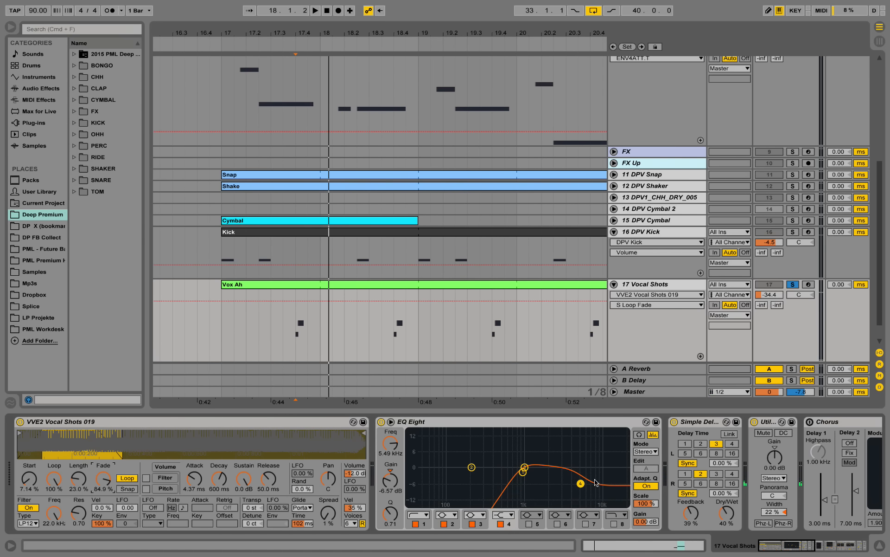
Bypass the EQ Eight on 17 Vocal Shots, play the vocal notes without it, and switch it back on
left_click(381, 421)
key("space")
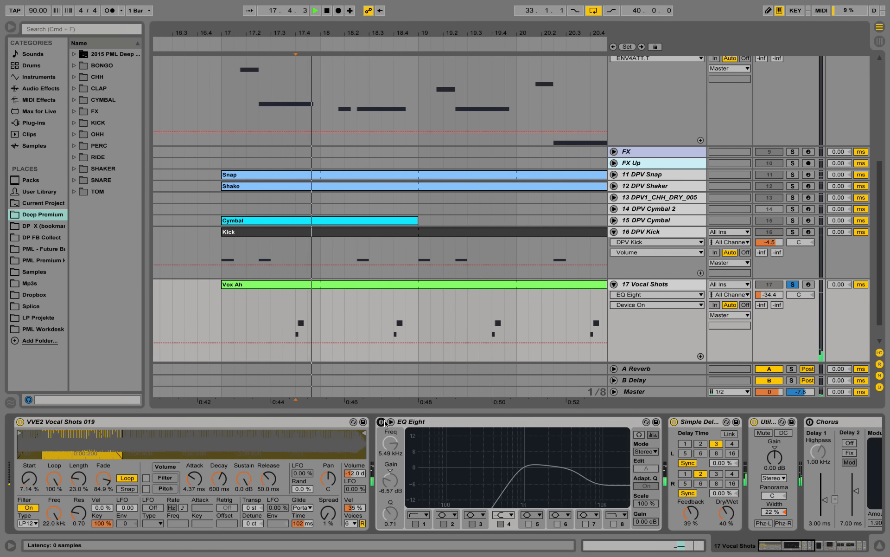
key("space")
key("space")
left_click(381, 422)
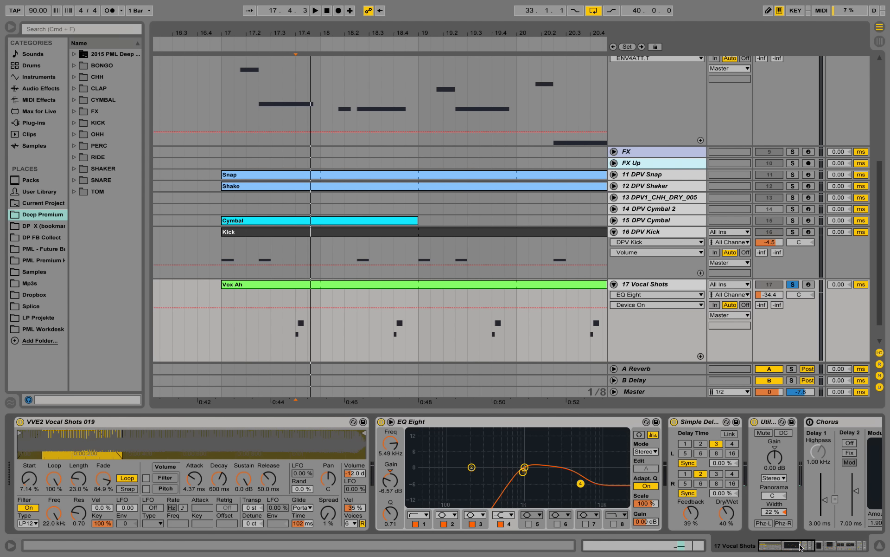
Bypass the first Simple Delay on the vocal shots, play the notes without it, and reactivate the delay
left_click_drag(800, 547, 815, 549)
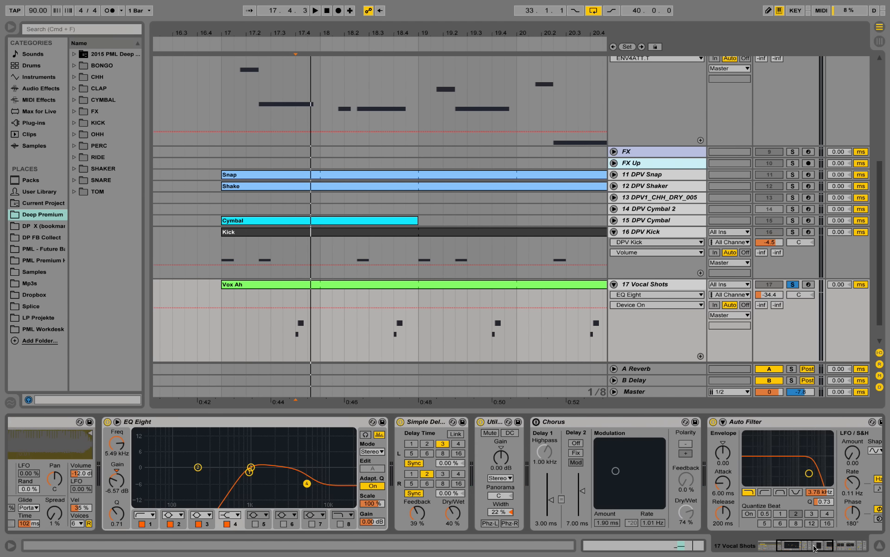
left_click(400, 422)
key("space")
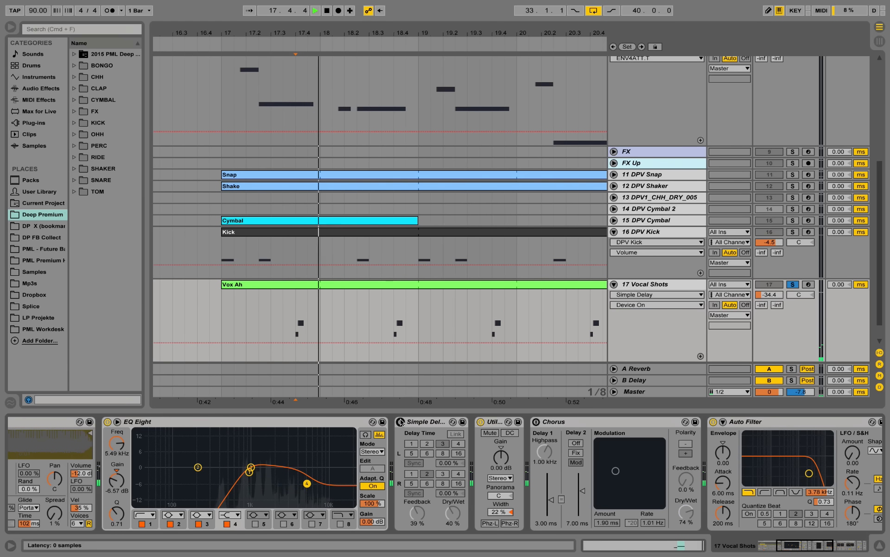
left_click(401, 422)
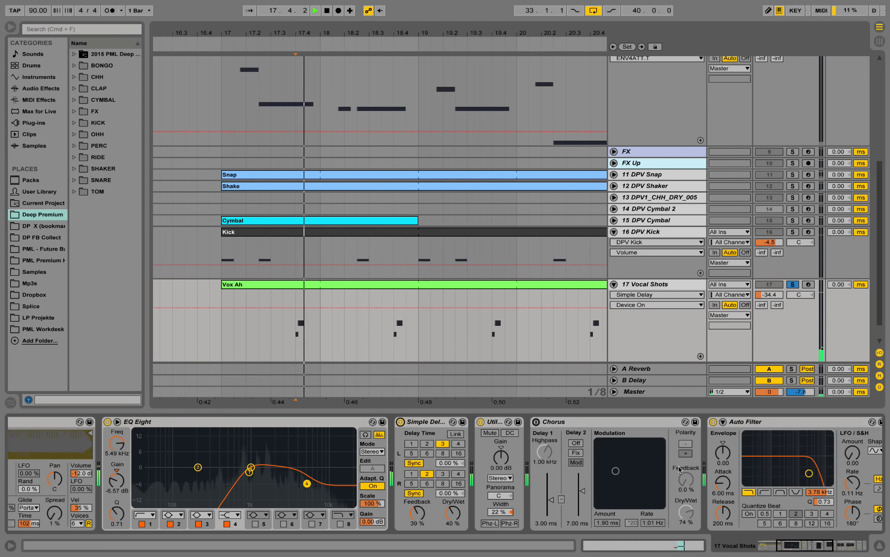
Bypass the Auto Filter on the vocal shots to hear the notes without it, and reactivate the filter
left_click_drag(799, 547, 830, 546)
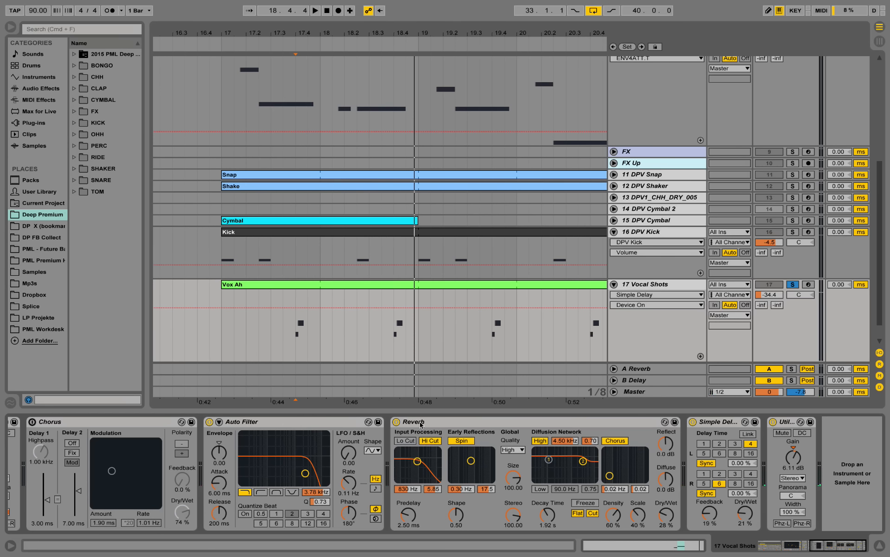
left_click(210, 421)
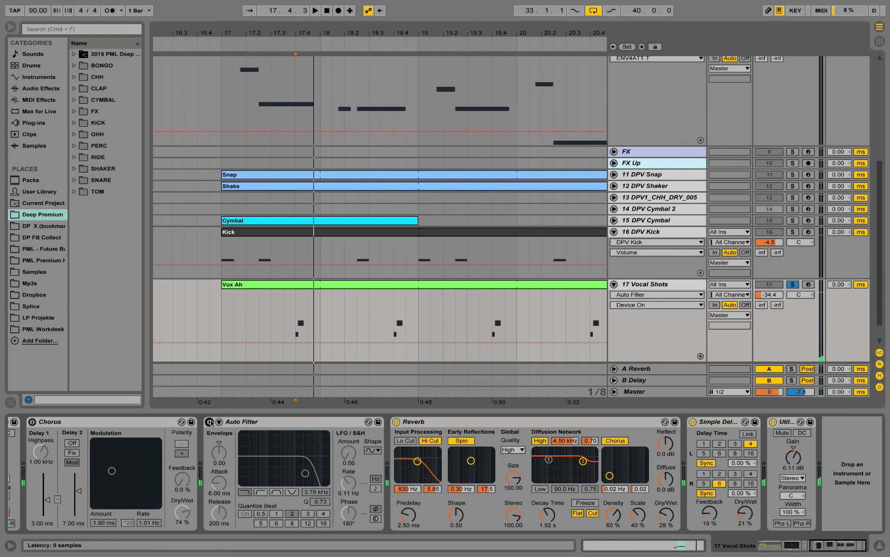
left_click(211, 422)
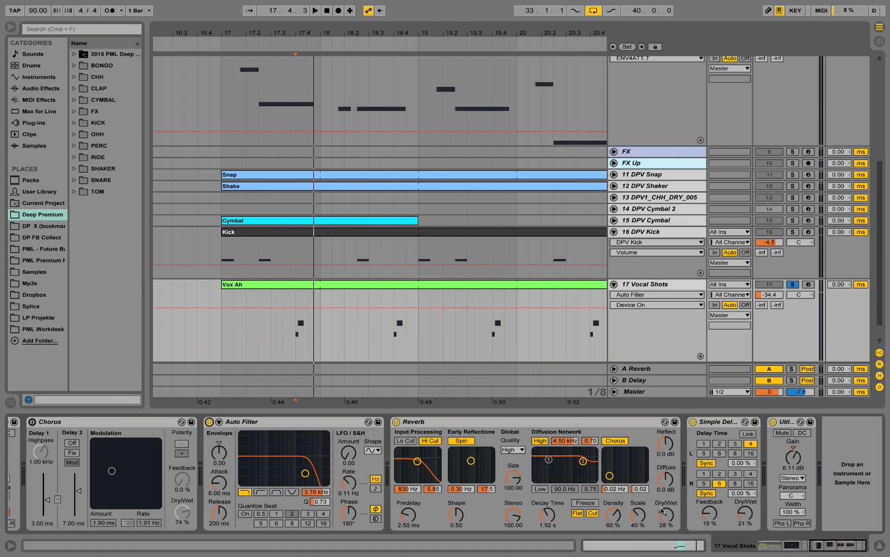
Unsolo 17 Vocal Shots and extend the end of its Vox Ah clip to bar 25 during full playback
left_click(792, 284)
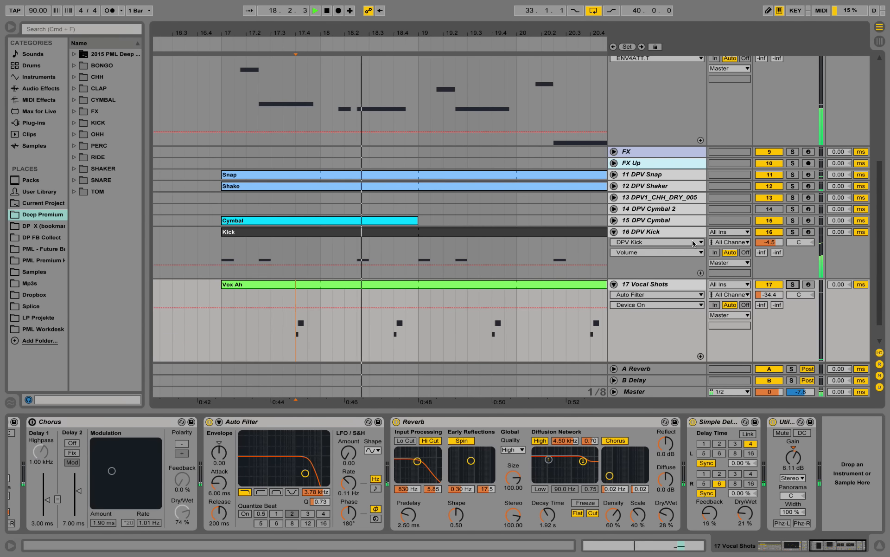
left_click_drag(403, 32, 274, 8)
left_click_drag(406, 285, 432, 287)
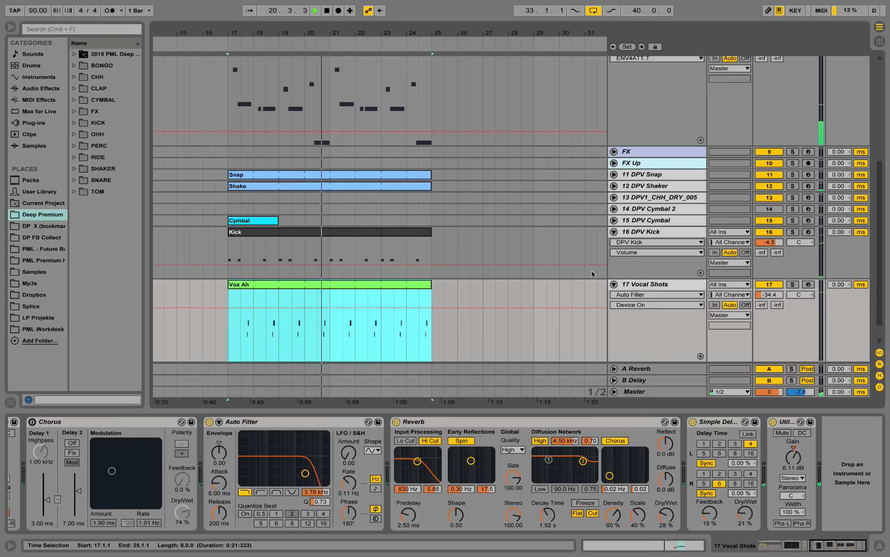
Fold the 17 Vocal Shots, 16 DPV Kick, 8 Massive and 4 Massive tracks in the arrangement
left_click(614, 284)
left_click(614, 232)
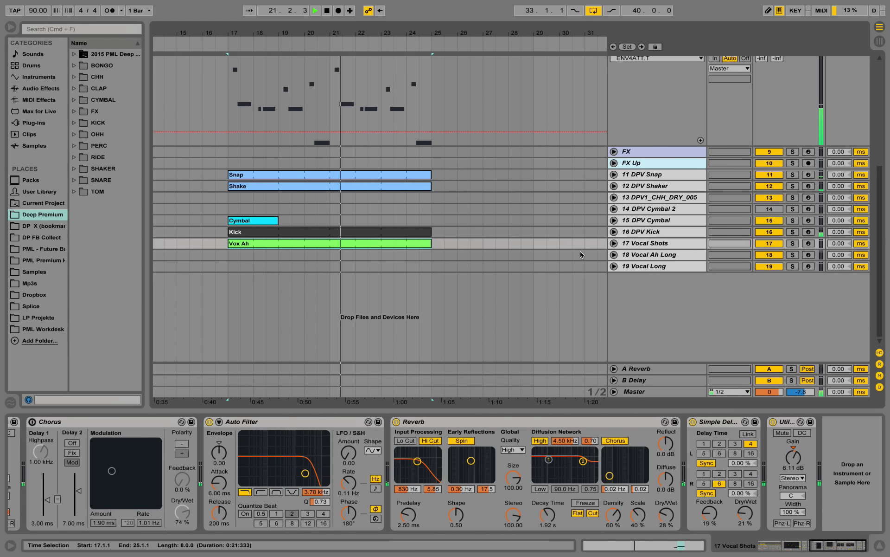
scroll(580, 253, "up", 8)
left_click(614, 244)
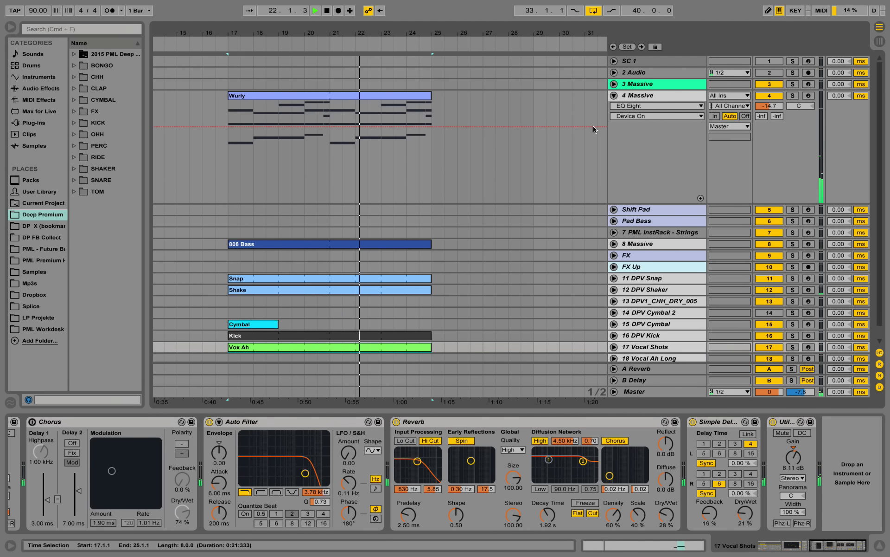
left_click(614, 95)
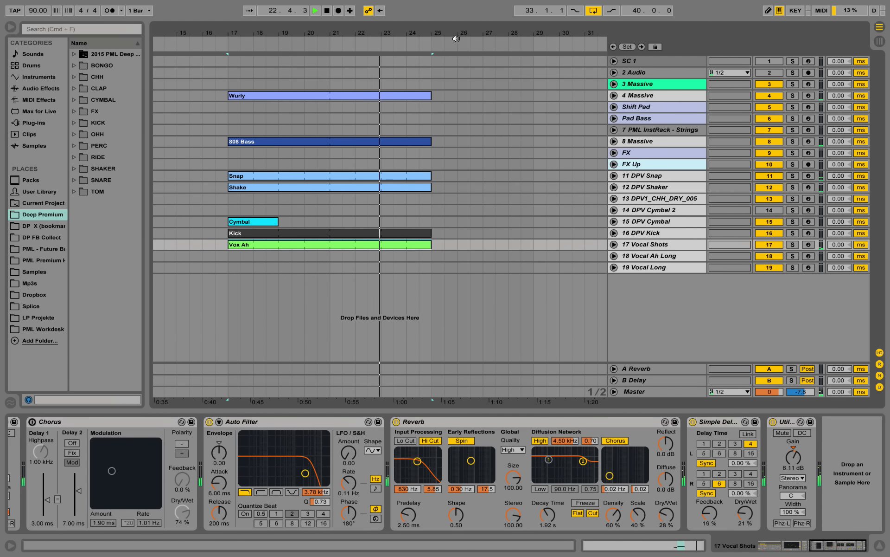
Stop playback and copy the Shift Pad clip from bar 41 to bar 17 on its own track
left_click_drag(453, 33, 452, 9)
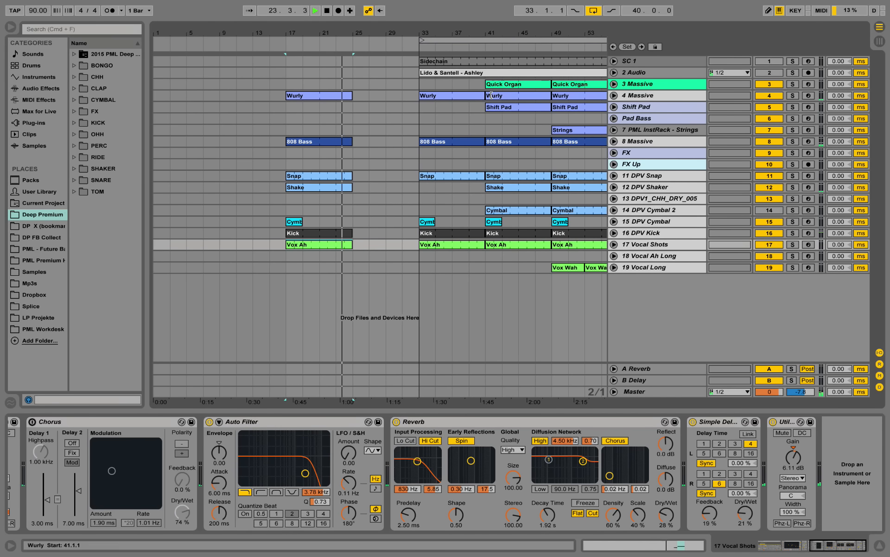
key("space")
left_click(515, 108)
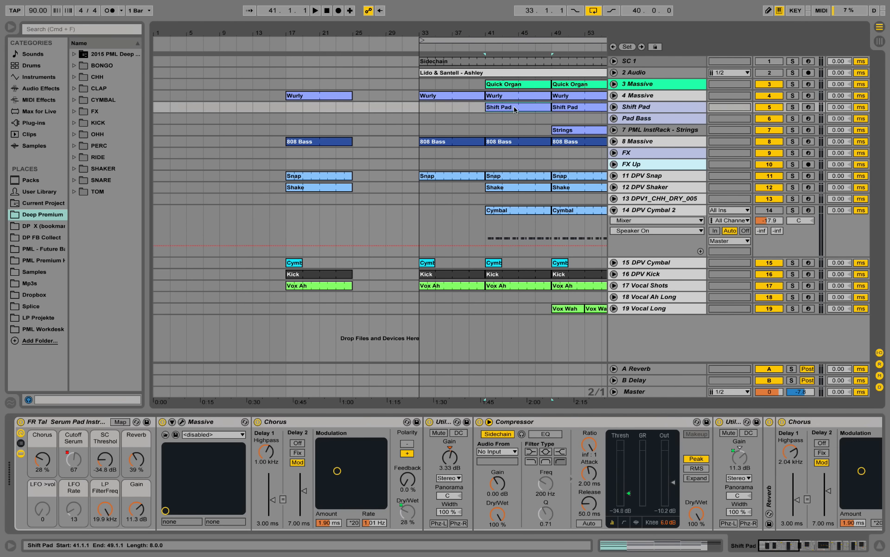
left_click_drag(532, 111, 332, 107)
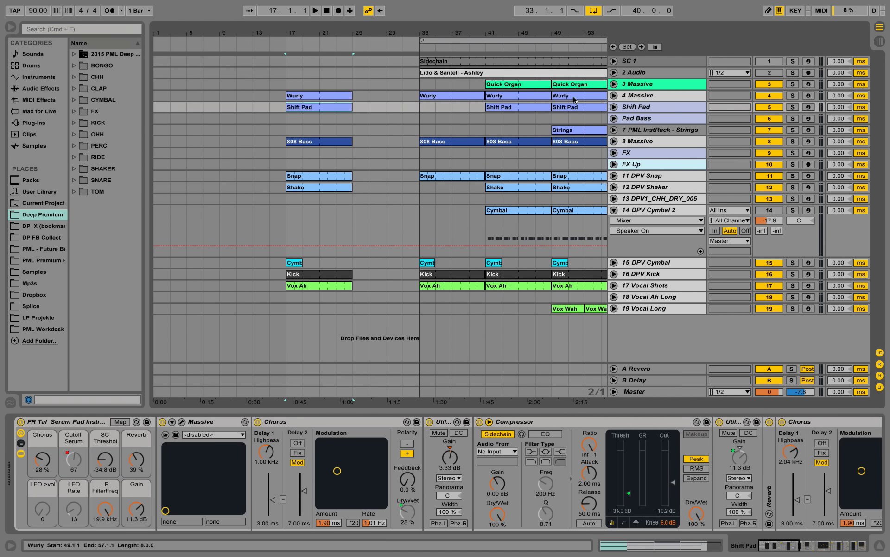
Play from bar 17 with the Shift Pad track soloed and unfold it to show its Frequency Shift Pitch automation
key("space")
left_click(793, 107)
left_click(614, 107)
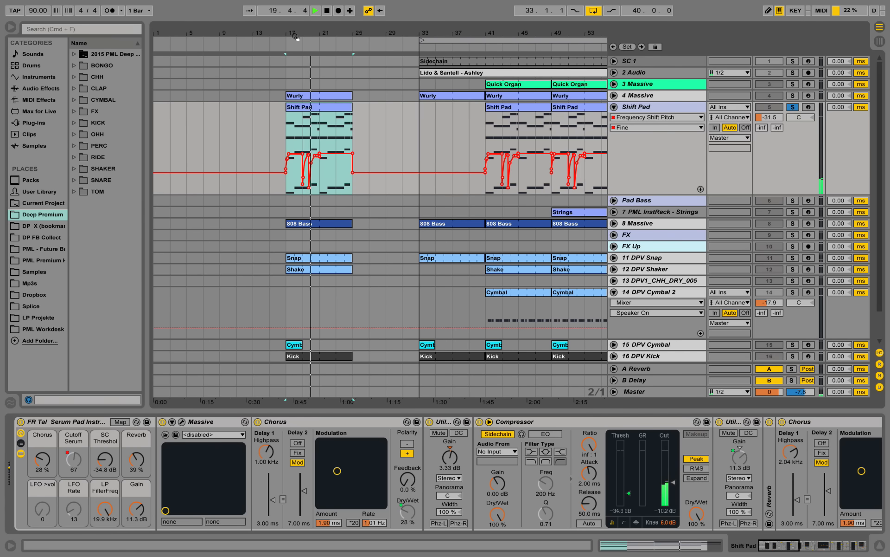
Examine the Shift Pad's Fine automation curve between bars 17 and 25 while playing it together with the soloed Wurly part
left_click_drag(303, 33, 303, 51)
key("space")
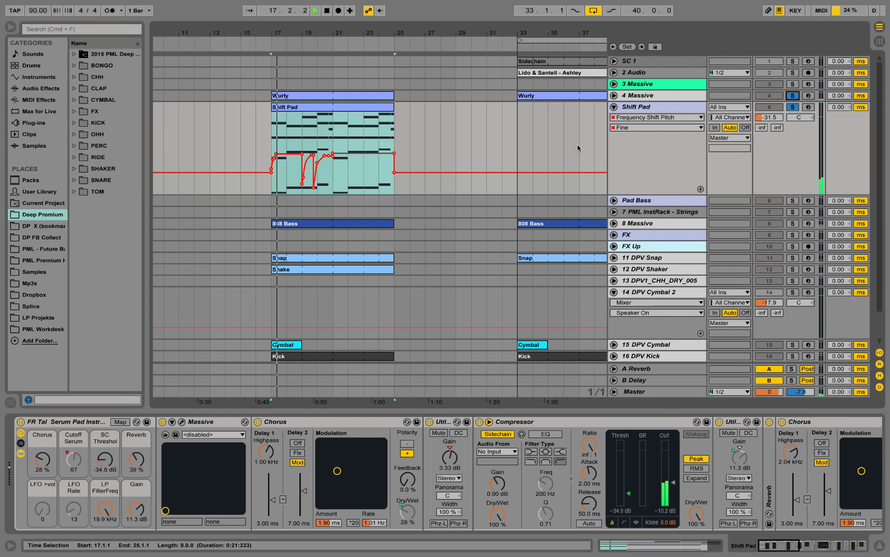
left_click_drag(293, 35, 318, 136)
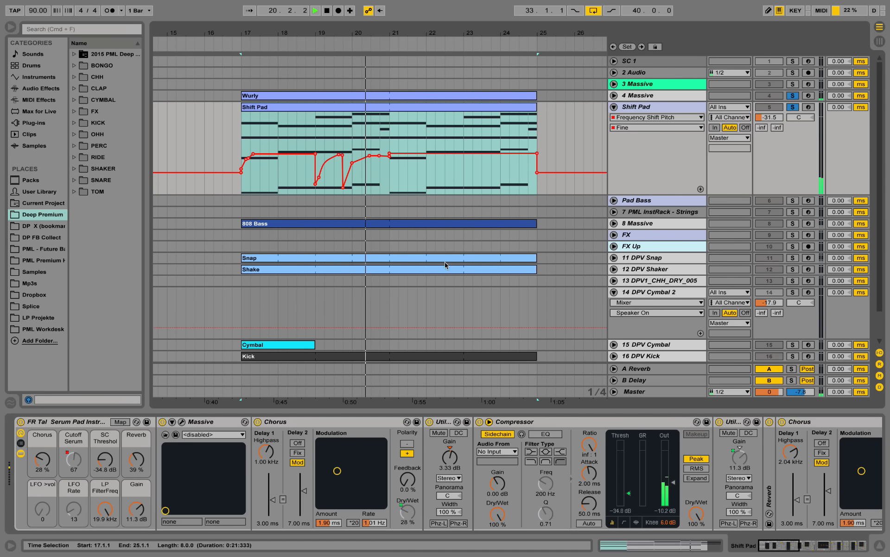
key("space")
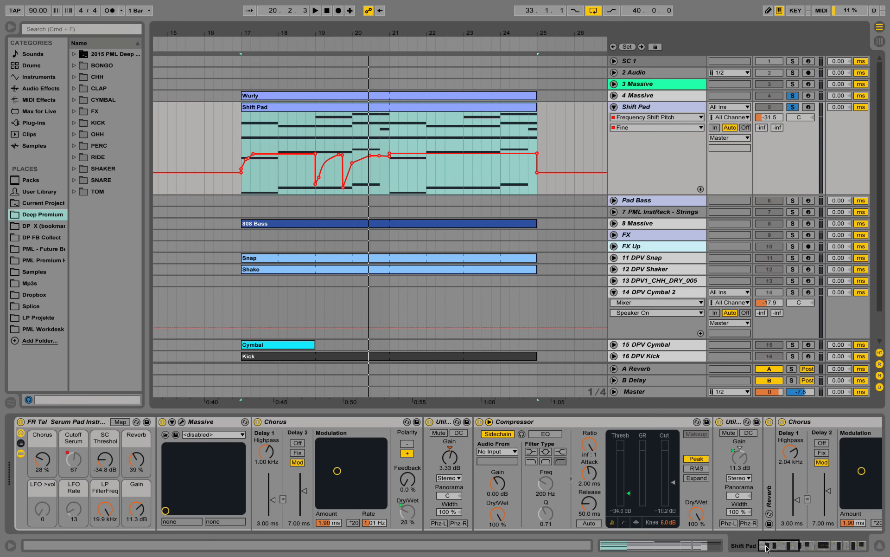
Open the Shift Pad's Massive synth window to examine its oscillators and filter, close it, and fold the Compressor device
mouse_move(766, 549)
left_mouse_down()
mouse_move(814, 549)
mouse_move(767, 546)
left_mouse_up()
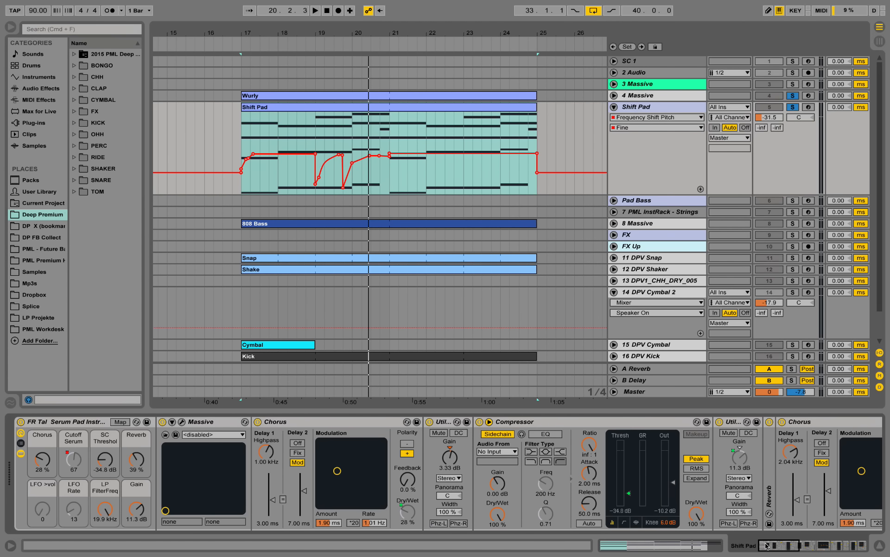
left_click(182, 422)
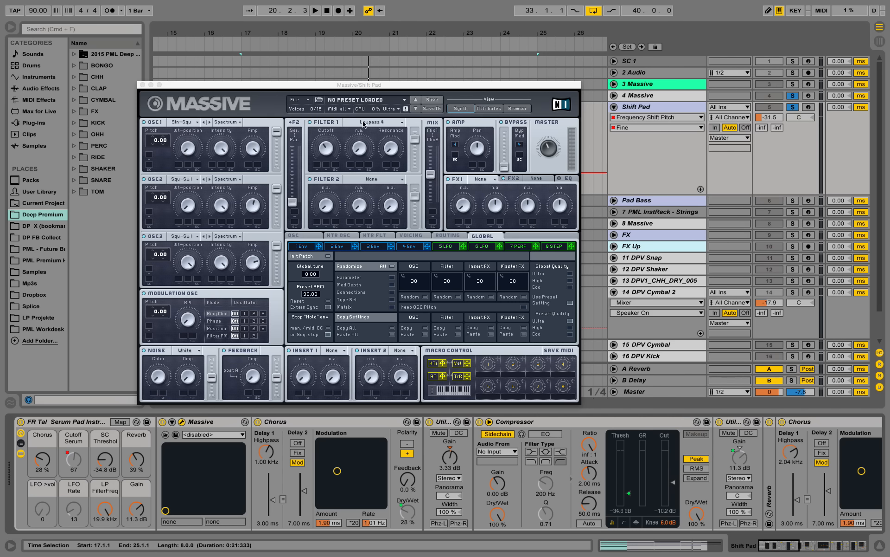
left_click(142, 84)
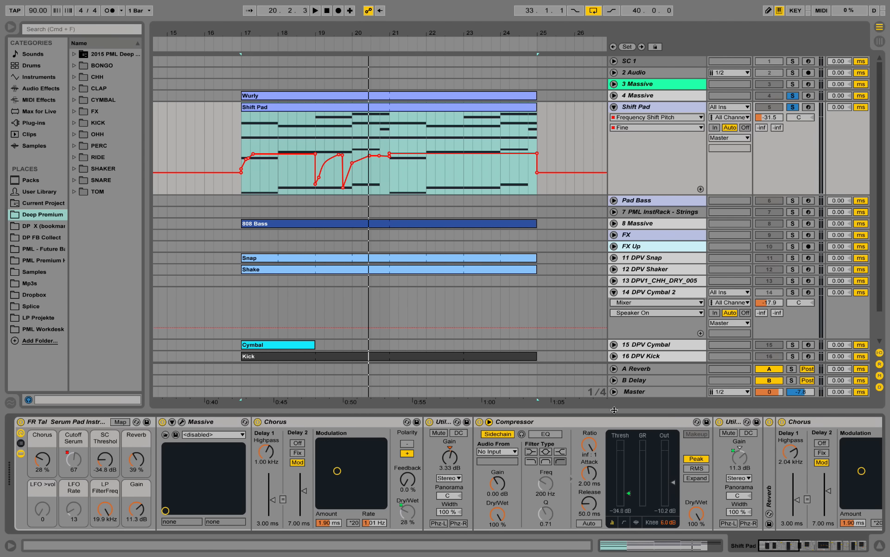
double_click(603, 421)
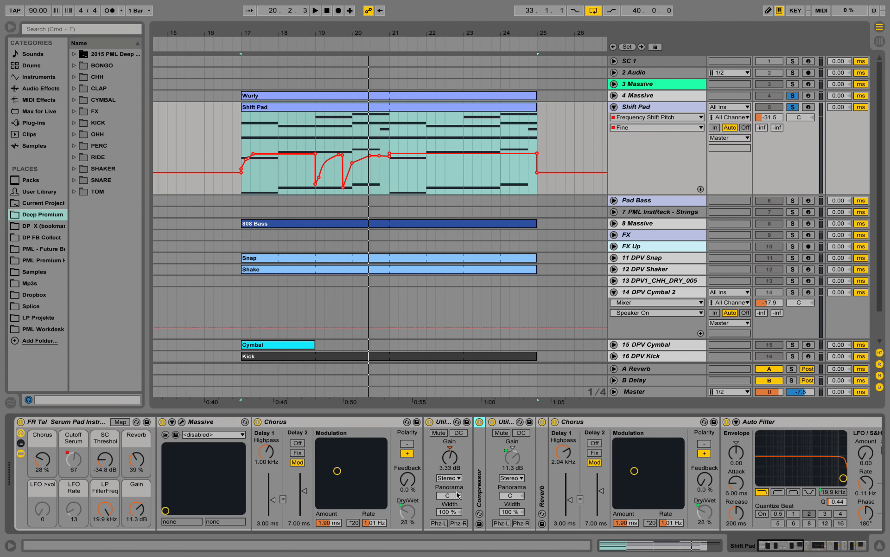
Fold the Shift Pad's second Chorus, Auto Filter, Limiter and Compressor Sidechain devices to reach its Frequency Shift Pitch effect
double_click(617, 423)
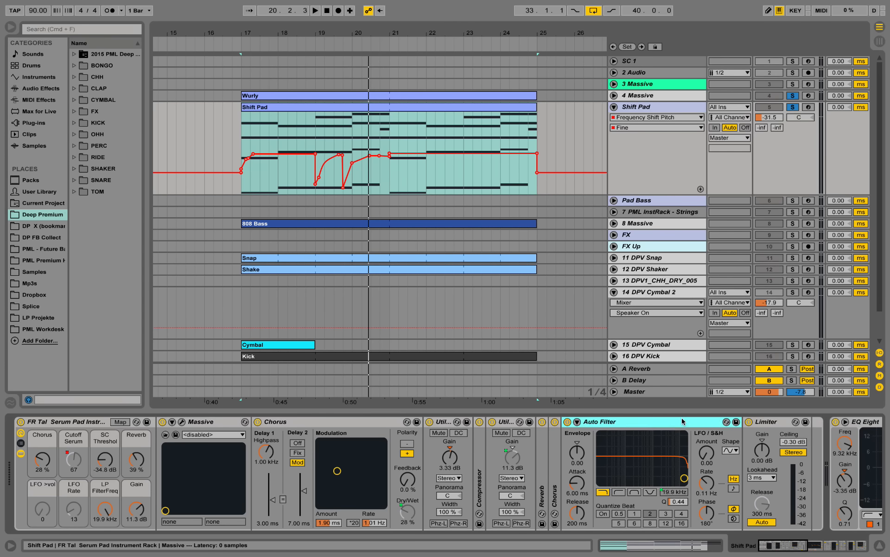
double_click(605, 423)
double_click(601, 423)
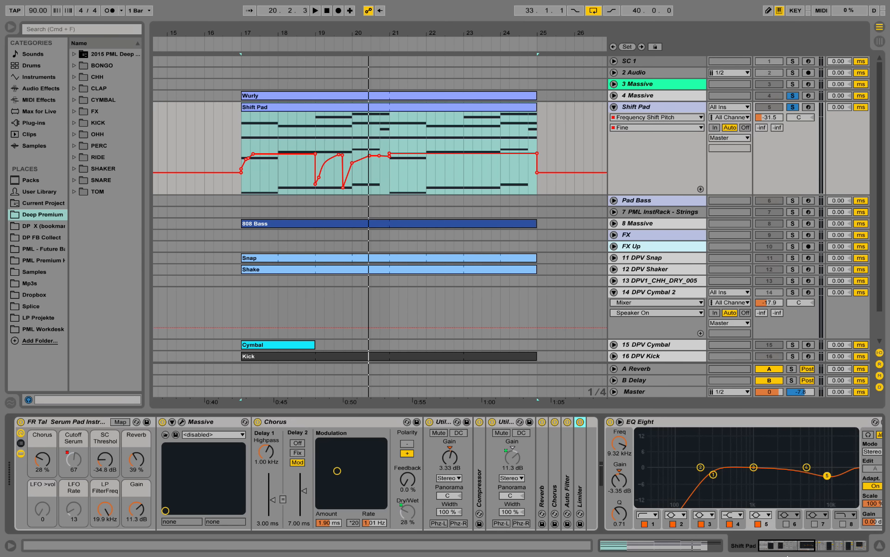
left_click_drag(791, 550, 830, 550)
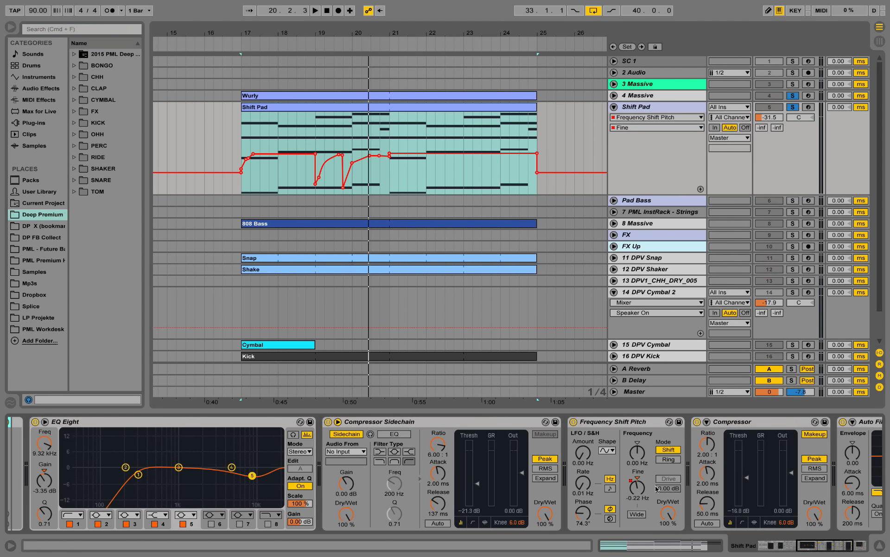
double_click(487, 423)
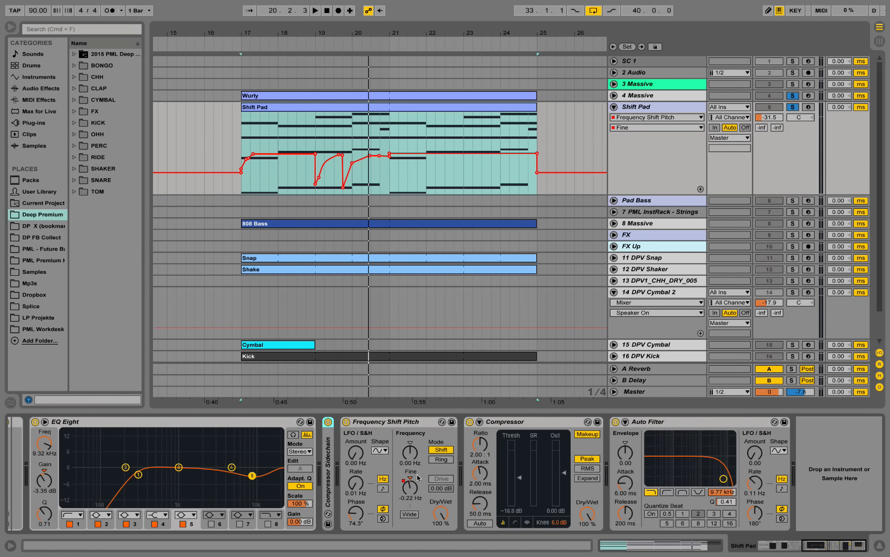
Play the soloed Shift Pad and Wurly from bar 19 and watch the Frequency Shift Pitch's Fine value follow the automation
left_click(315, 123)
key("space")
key("space")
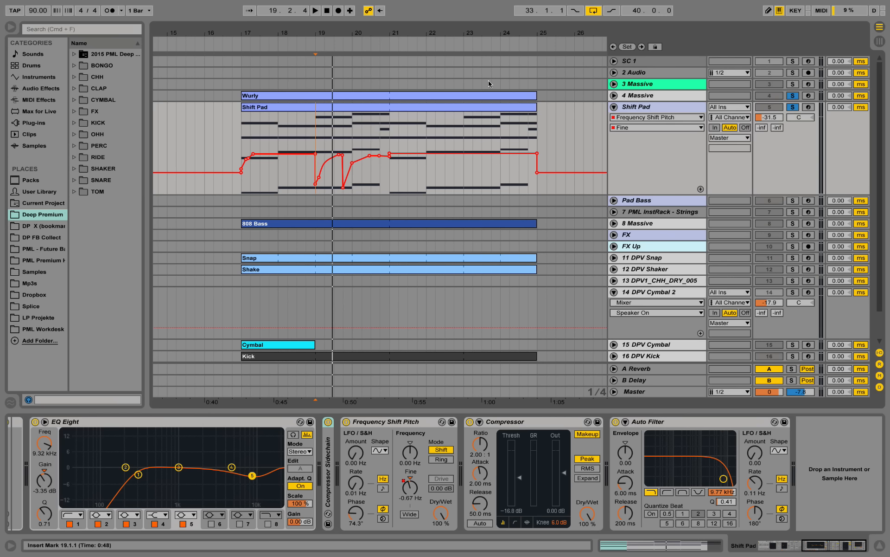
key("space")
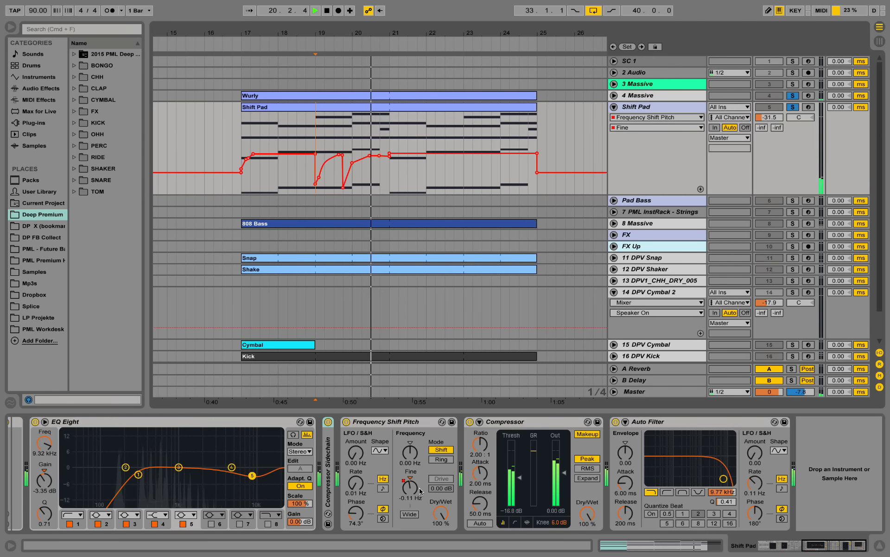
key("space")
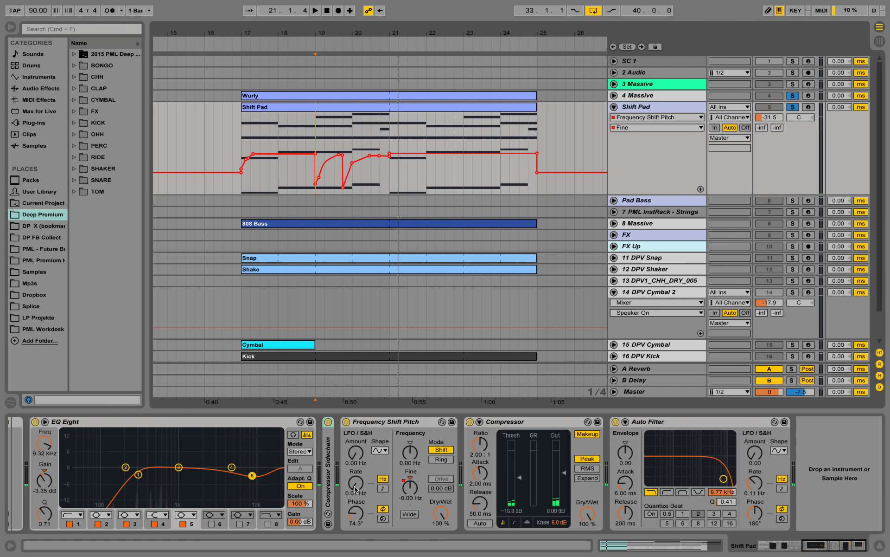
Locate Frequency Shifter among the audio effects and widen the browser so its full name is readable
left_click(41, 88)
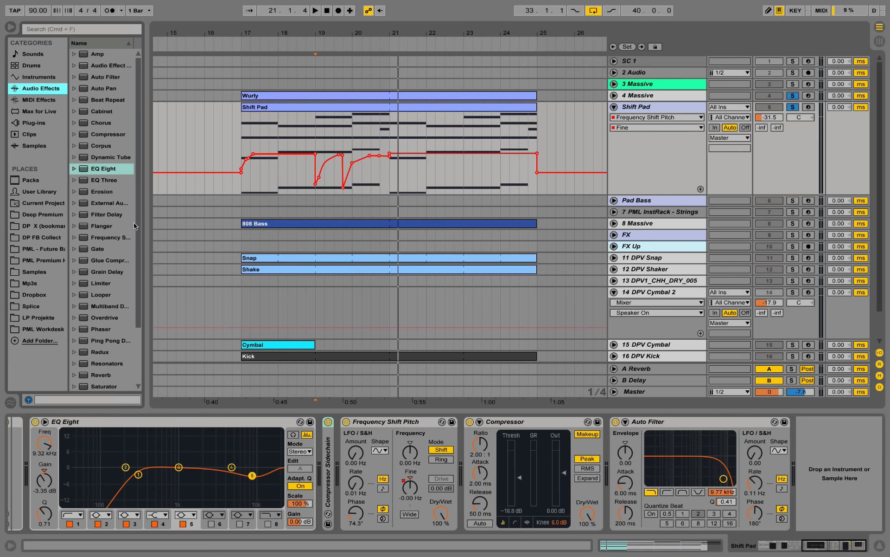
left_click(121, 239)
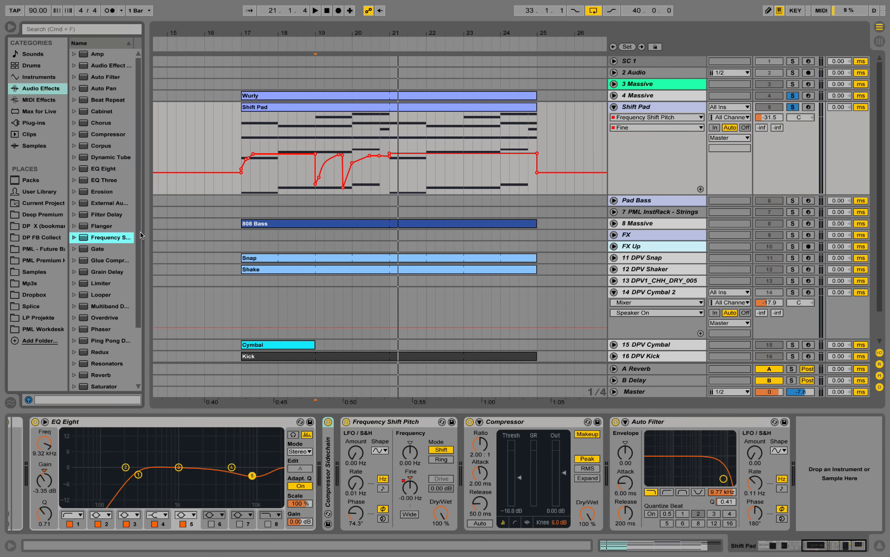
left_click_drag(146, 234, 181, 237)
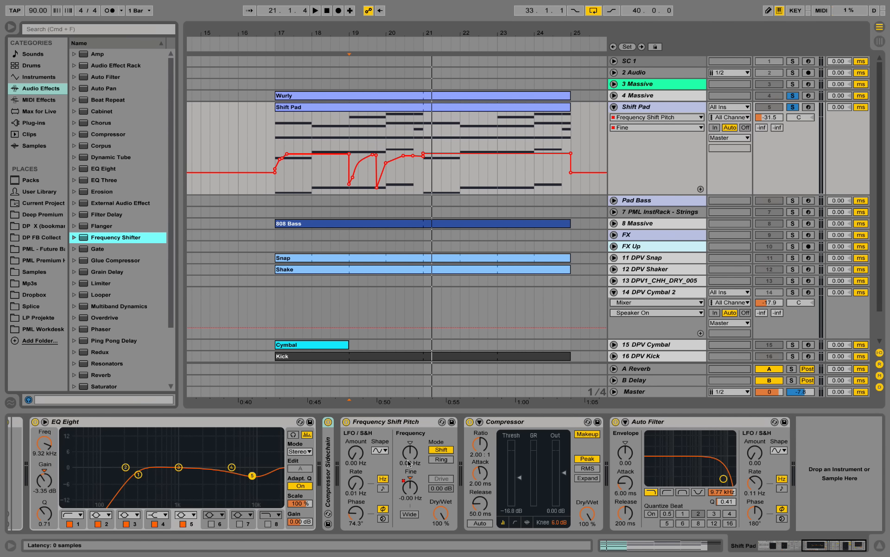
Replay the Shift Pad's Fine automation from bar 19 to past bar 21 and stop playback
left_click(376, 126)
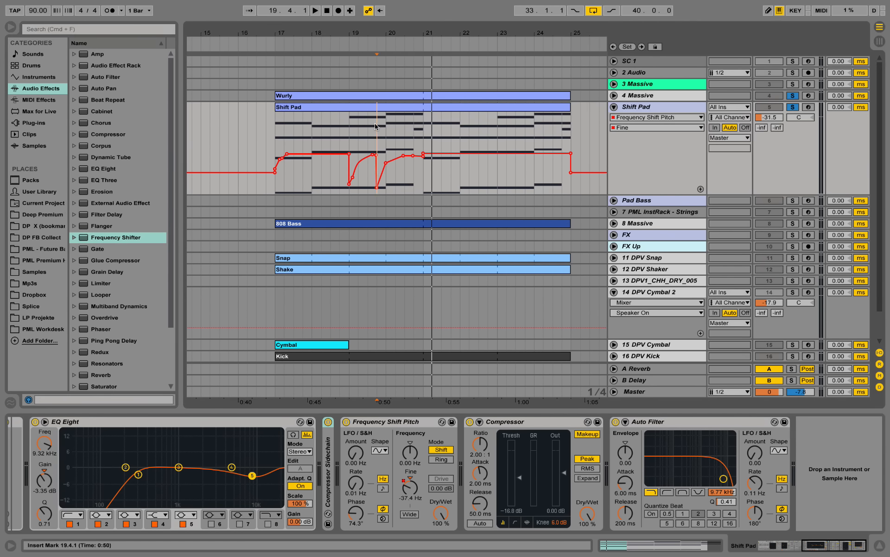
left_click(348, 131)
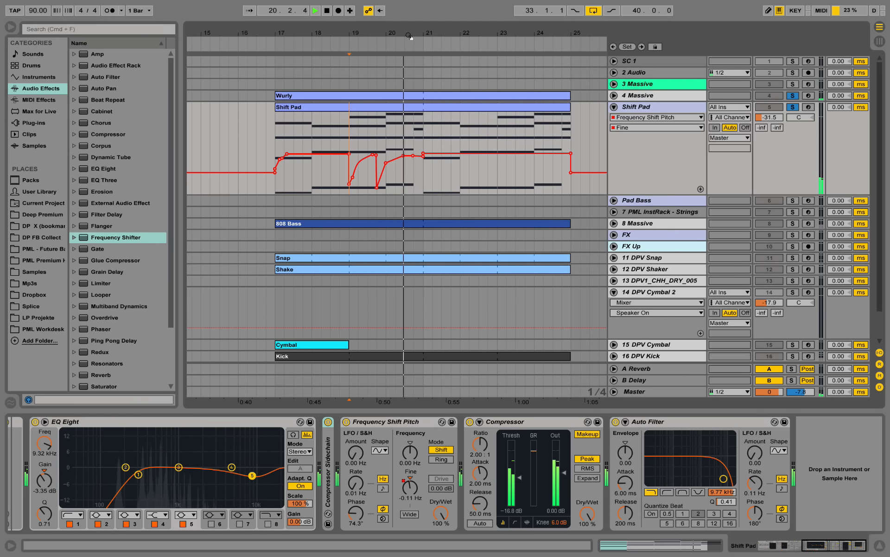
left_click_drag(410, 34, 357, 28)
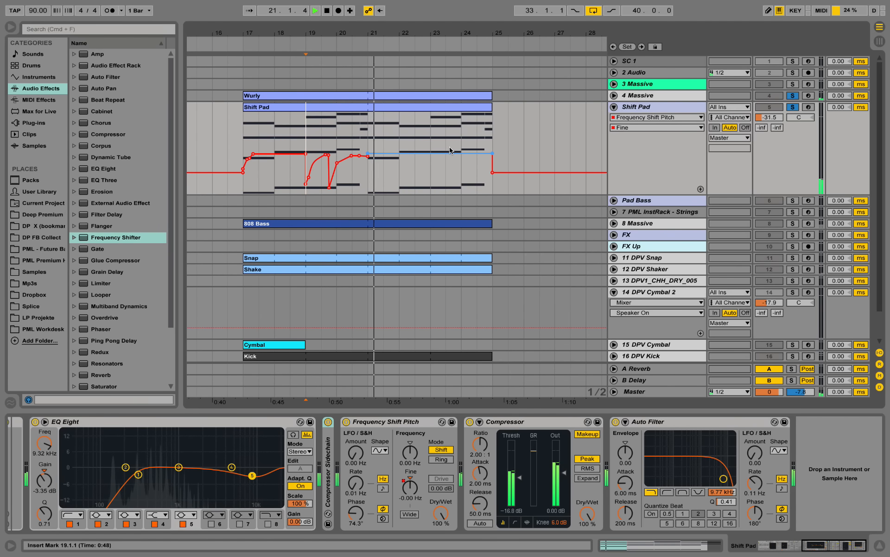
key("space")
Copy the Quick Organ clip from bar 41 to bar 17 on its own track and unfold the track
left_click_drag(458, 33, 403, 30)
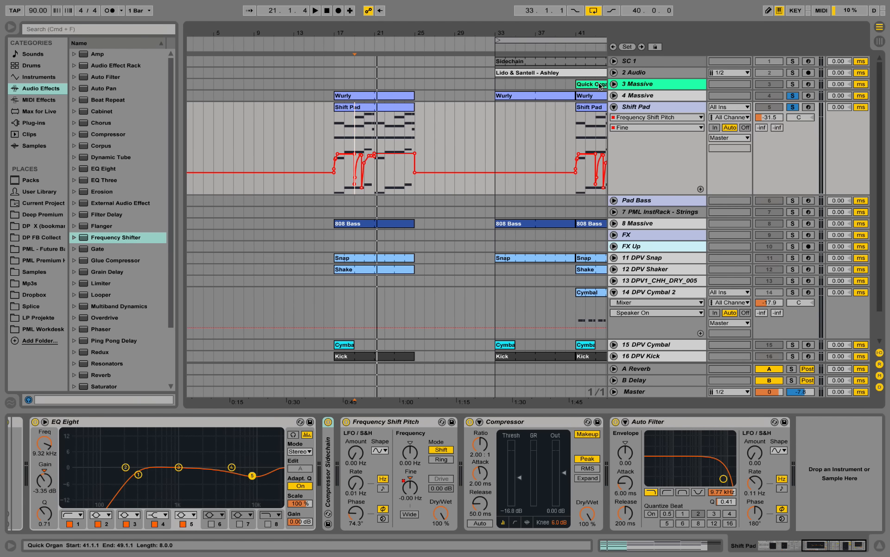
left_click(601, 86)
left_click_drag(593, 87, 356, 85)
left_click(614, 84)
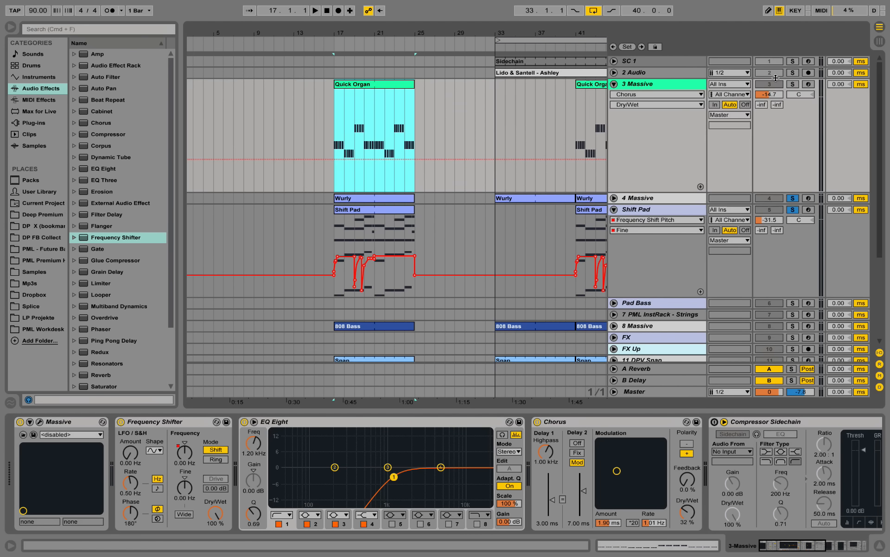
Play from bar 17 with only the Quick Organ soloed and examine its notes enlarged in the piano roll
key("space")
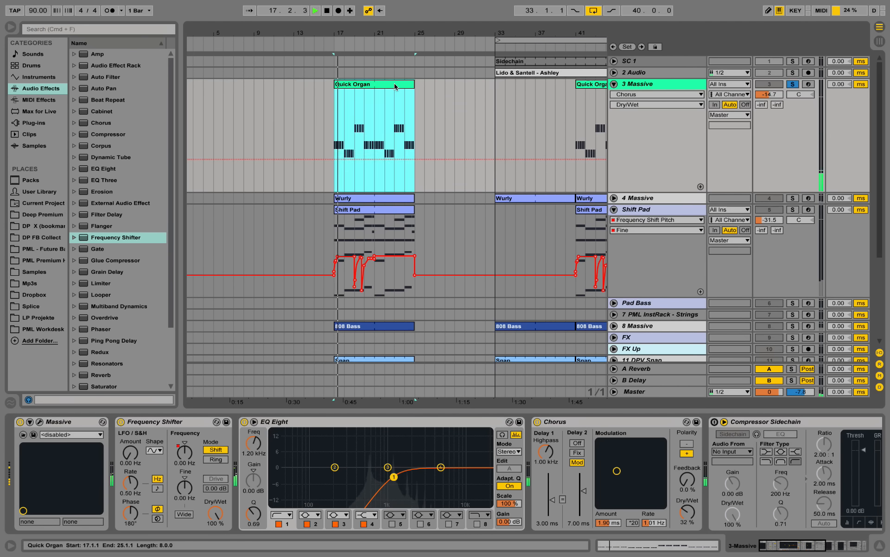
double_click(394, 84)
left_click(453, 258)
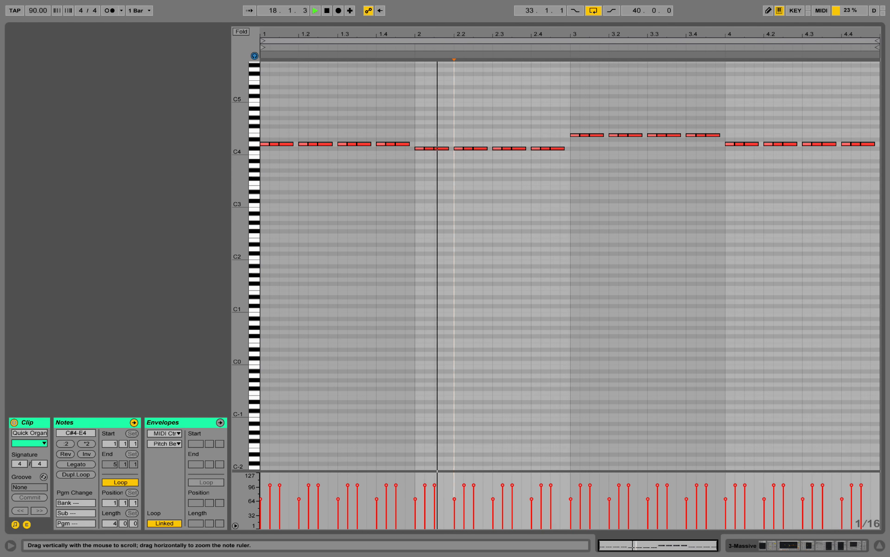
mouse_move(241, 149)
left_mouse_down()
mouse_move(274, 150)
mouse_move(254, 149)
mouse_move(262, 149)
left_mouse_up()
left_click(460, 214)
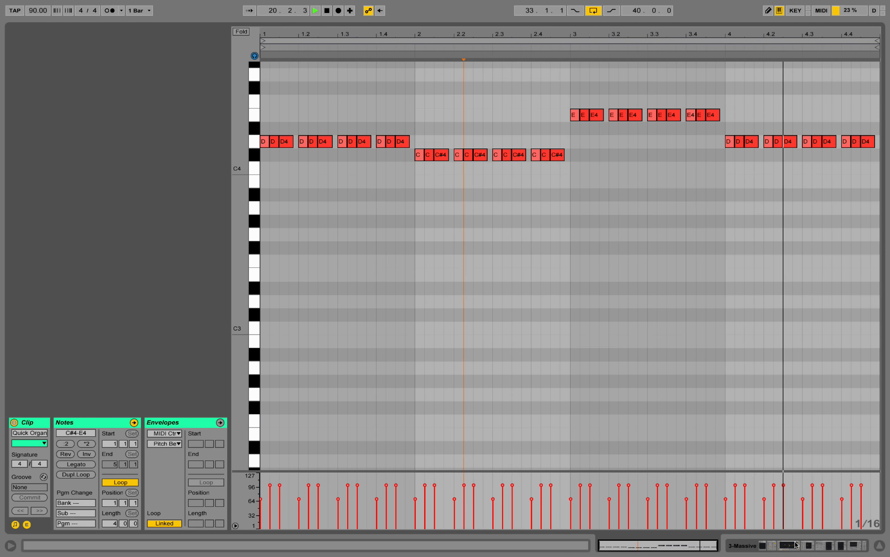
Adjust envelope 4's decay level in the Quick Organ's Massive synth, play the part, and close the synth window
left_click(812, 545)
key("space")
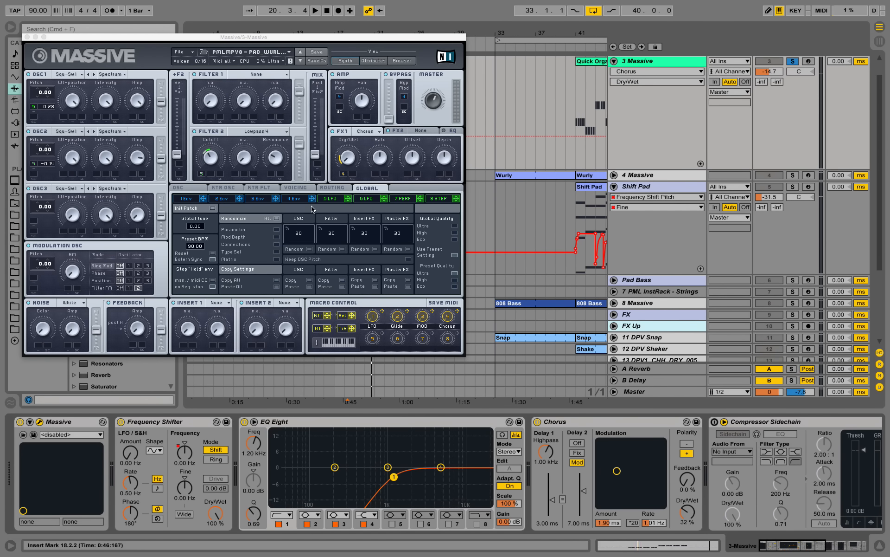
left_click(295, 198)
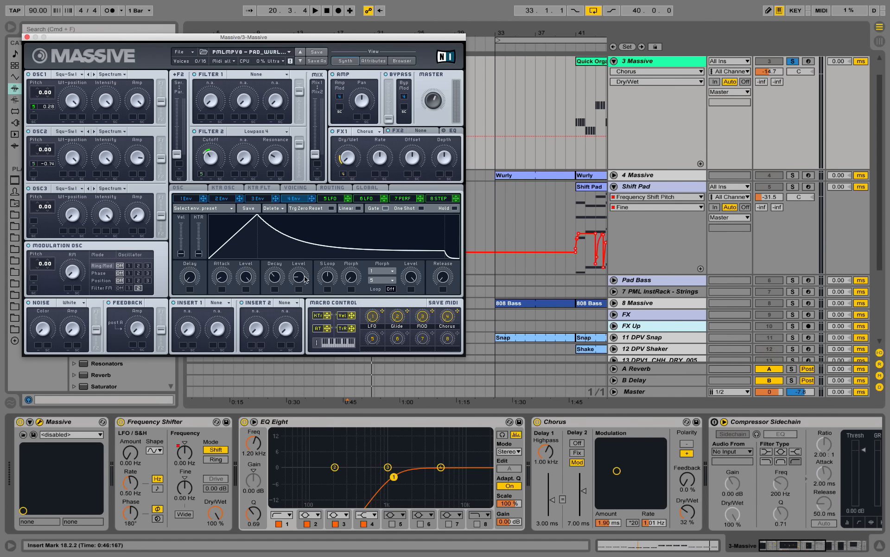
mouse_move(305, 279)
left_mouse_down()
mouse_move(302, 218)
mouse_move(301, 277)
left_mouse_up()
key("space")
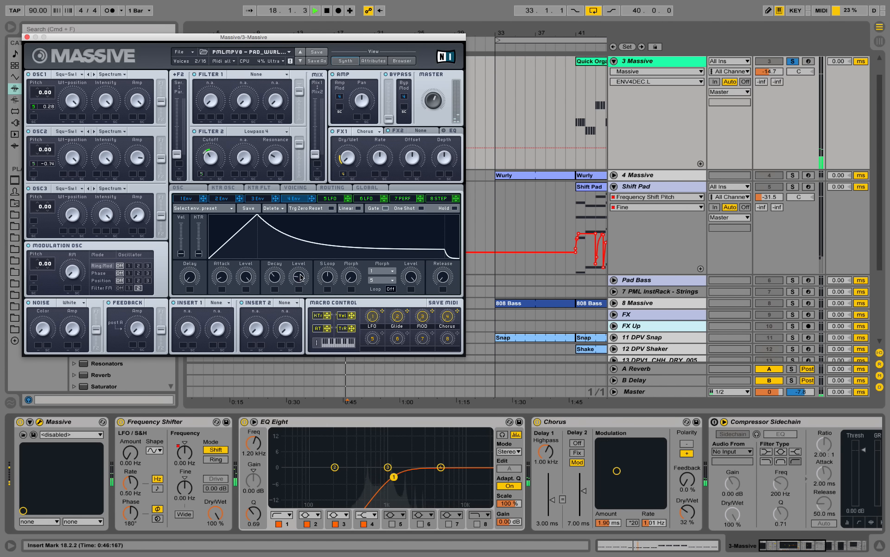
left_click(27, 37)
Unsolo the Quick Organ track, check its effects in the full mix, and set its volume to -15.8 dB
left_click(792, 62)
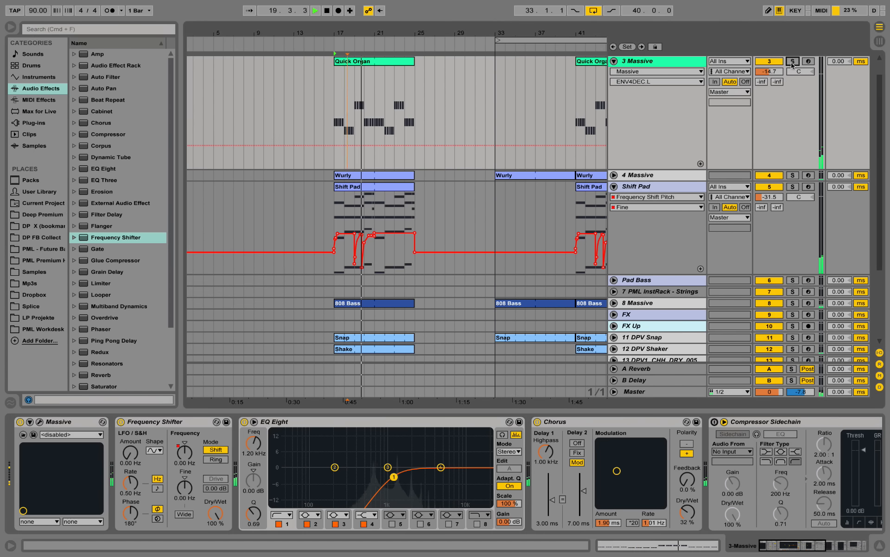
mouse_move(806, 546)
left_mouse_down()
mouse_move(847, 546)
mouse_move(814, 546)
left_mouse_up()
scroll(494, 206, "up", 2)
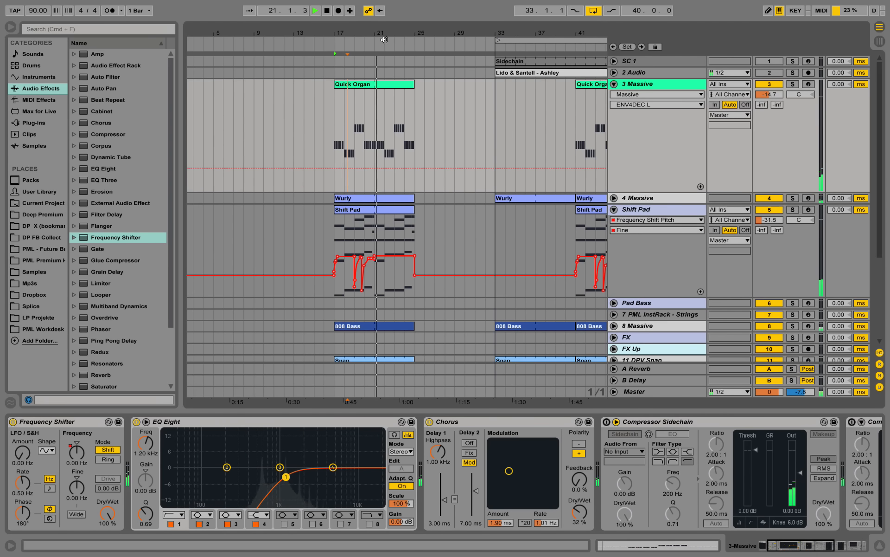
left_click_drag(377, 33, 390, 26)
left_click_drag(770, 95, 769, 99)
left_click_drag(397, 36, 397, 23)
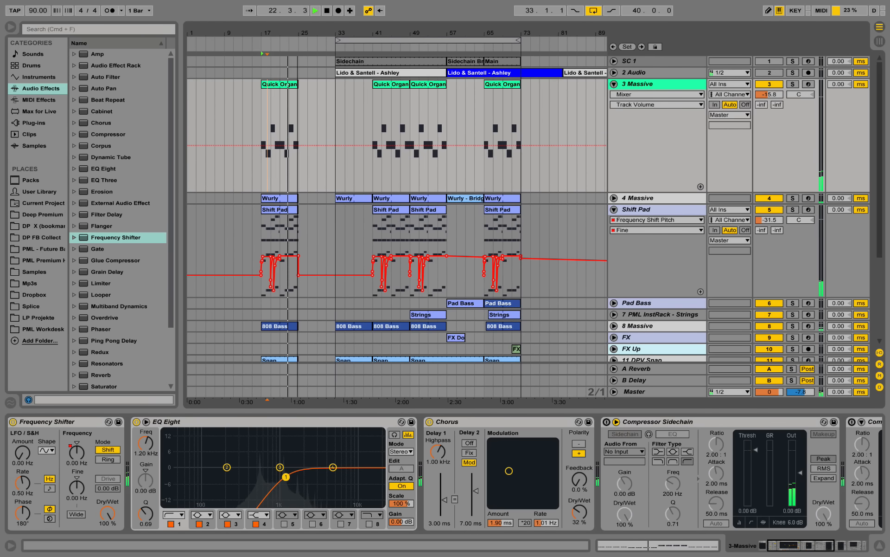
Stop playback, copy the Strings clip from bar 49 to bar 17 on its own track, and unfold the track
scroll(424, 241, "down", 2)
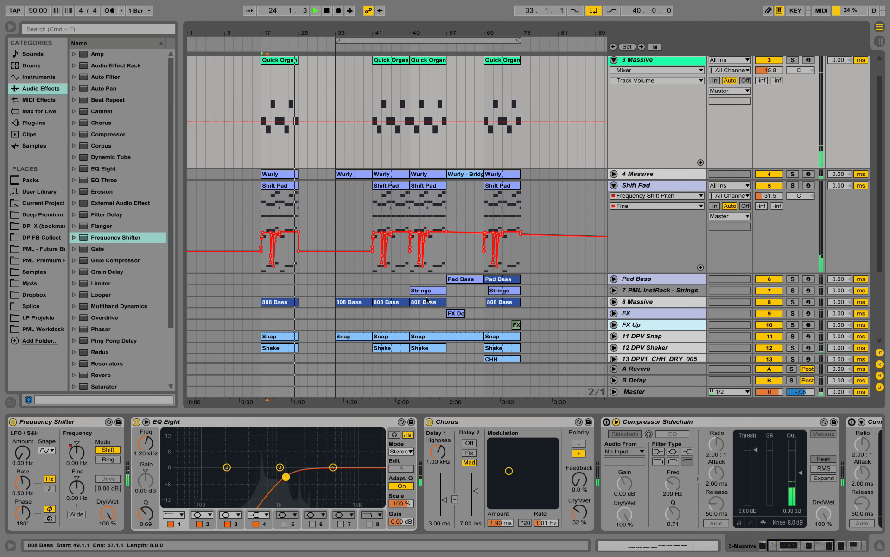
key("space")
left_click(443, 293)
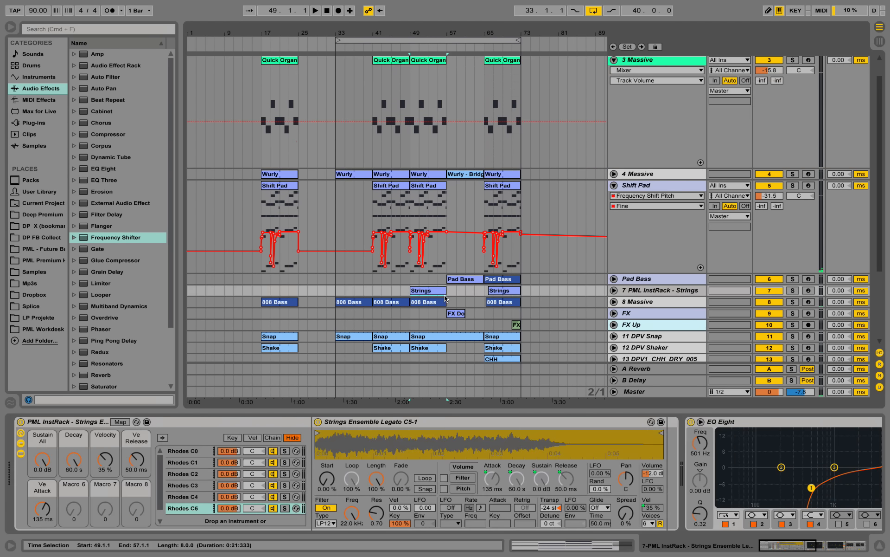
left_click_drag(434, 293, 289, 293)
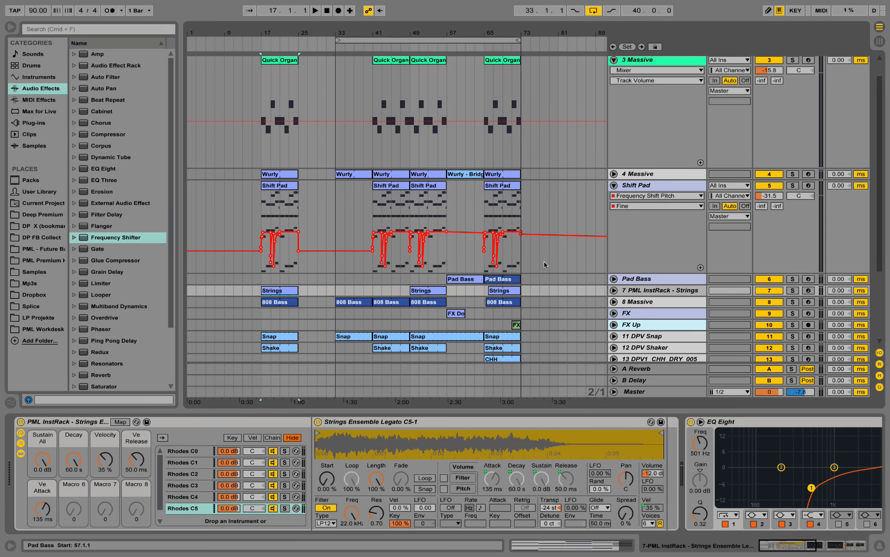
left_click(615, 291)
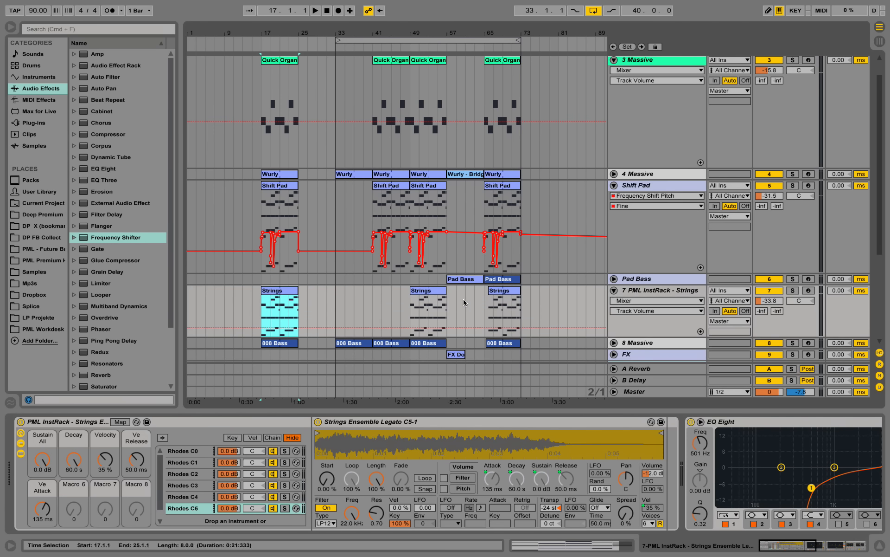
Play from bar 17 with the Strings track soloed and examine the clip's chord notes enlarged in the piano roll
scroll(273, 256, "down", 6)
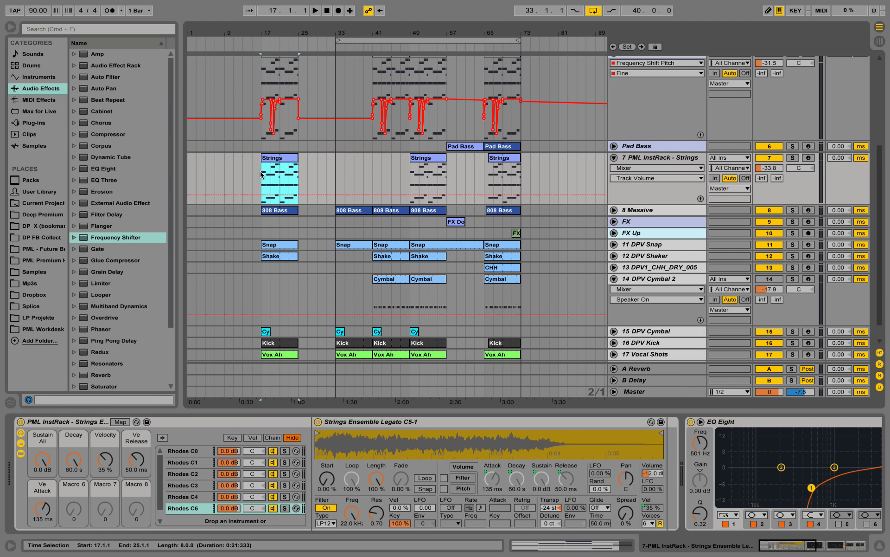
left_click(261, 175)
key("space")
left_click(793, 157)
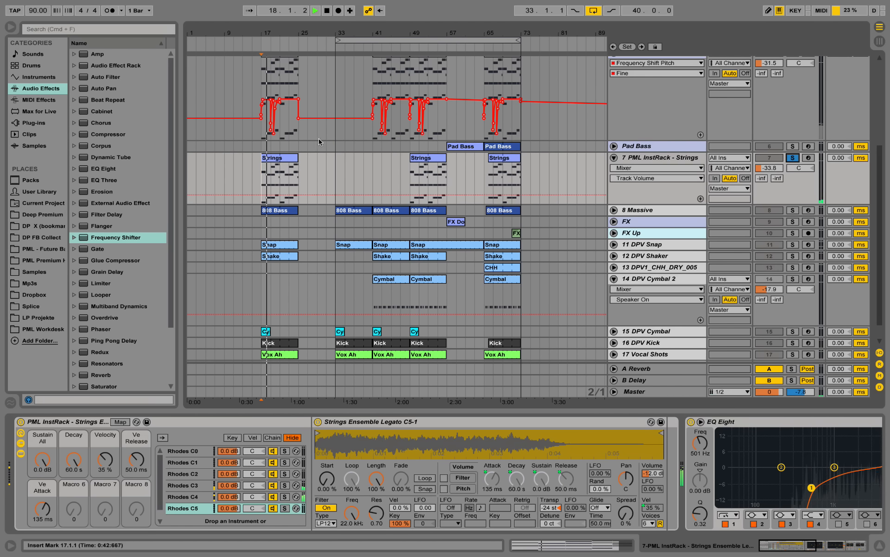
double_click(282, 157)
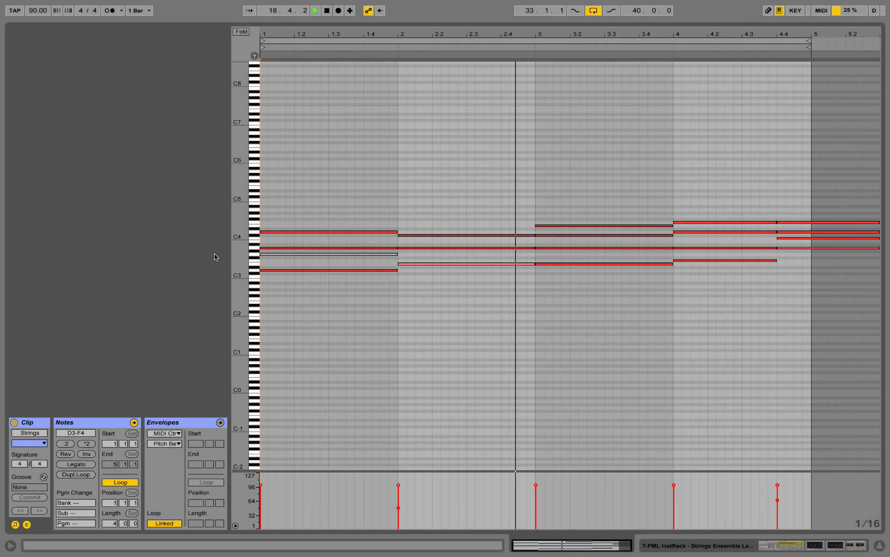
left_click_drag(239, 253, 279, 254)
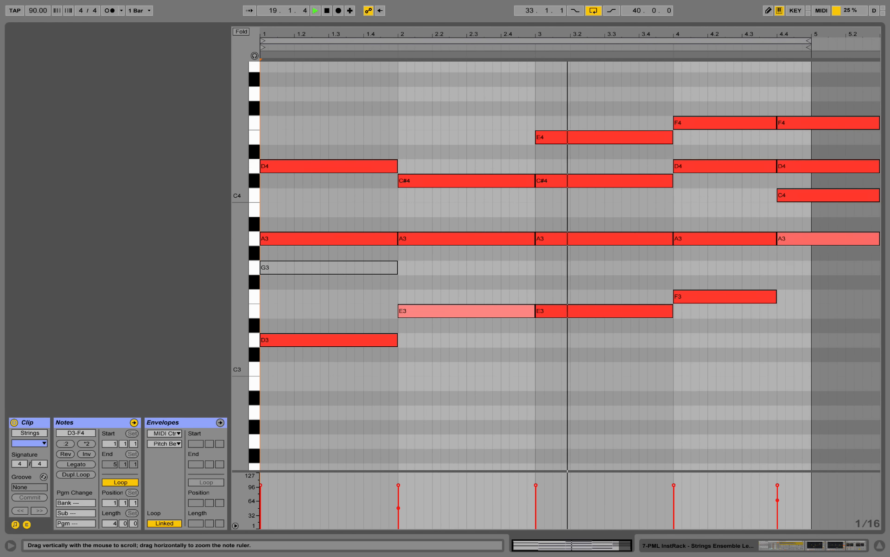
left_click(628, 369)
Stop playback and examine the Strings track's instrument rack, two EQ Eight devices and Reverb
left_click(814, 550)
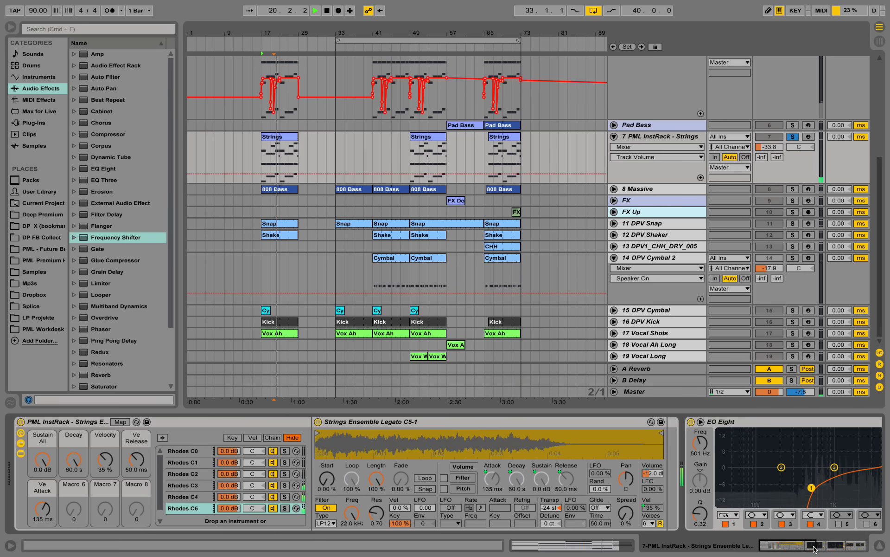
key("space")
scroll(456, 224, "up", 5)
scroll(371, 285, "down", 3)
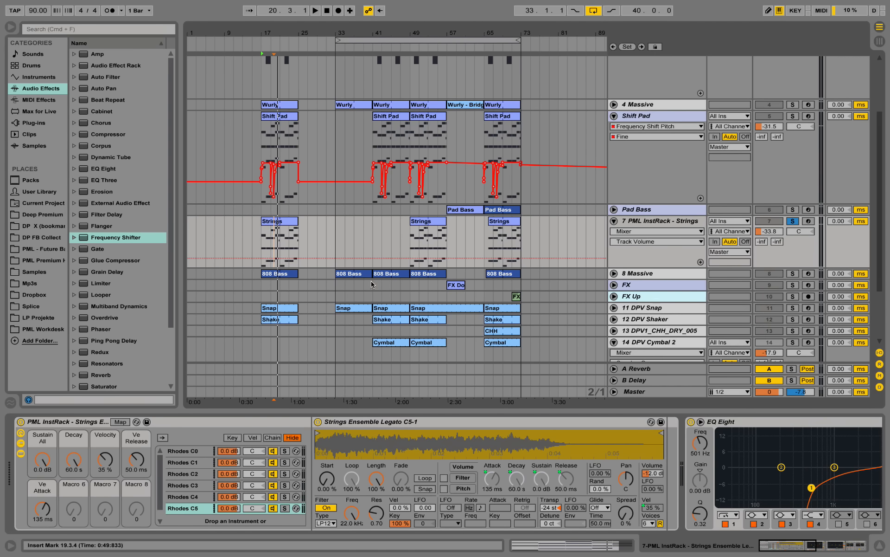
left_click_drag(804, 543, 842, 552)
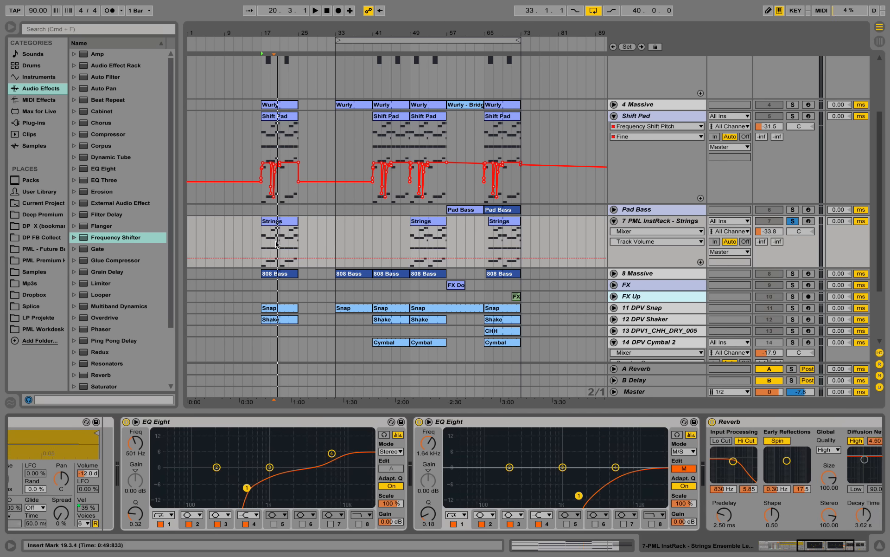
Play from bar 17 with the Strings track unsoloed, stop playback, and inspect the second EQ Eight's mode options
left_click(260, 244)
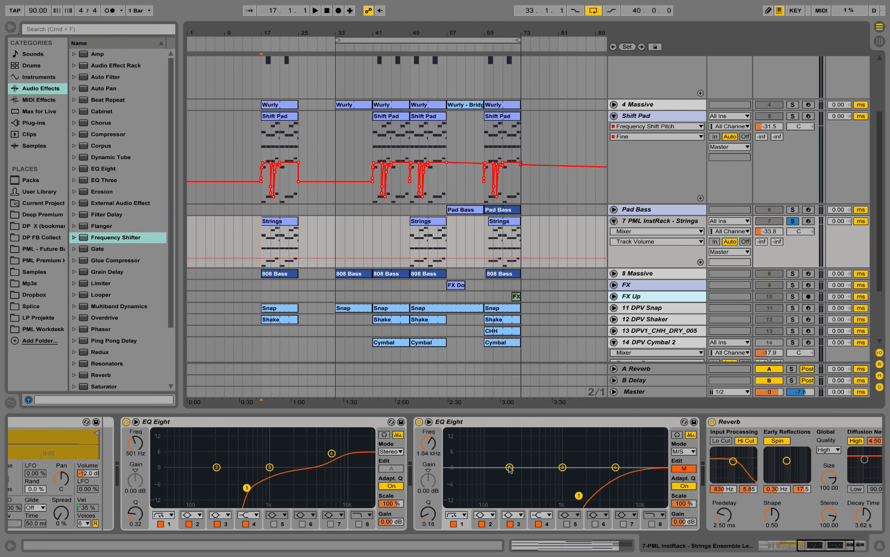
key("space")
left_click(793, 222)
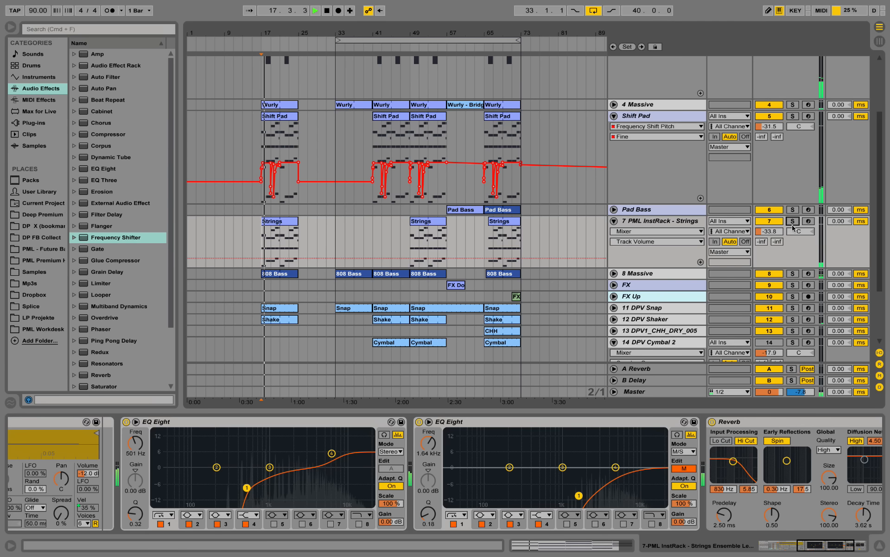
left_click(845, 551)
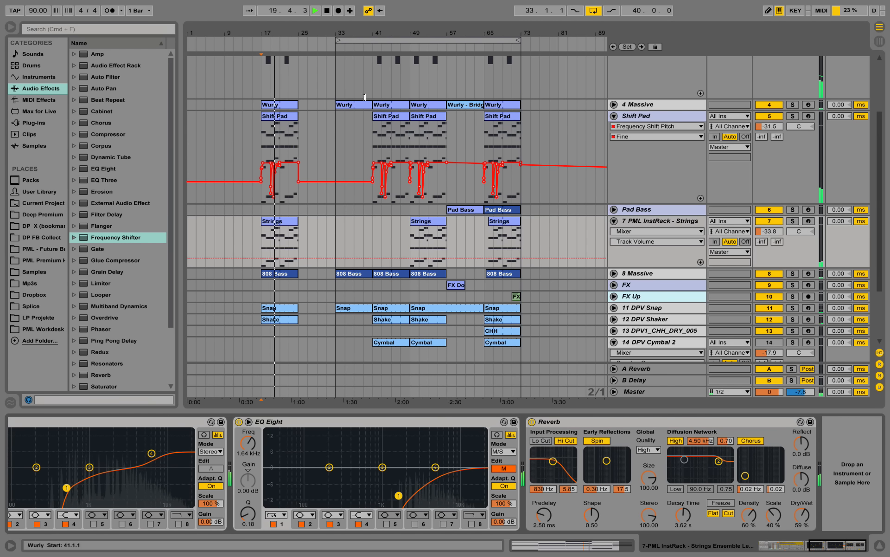
left_click_drag(273, 31, 316, 32)
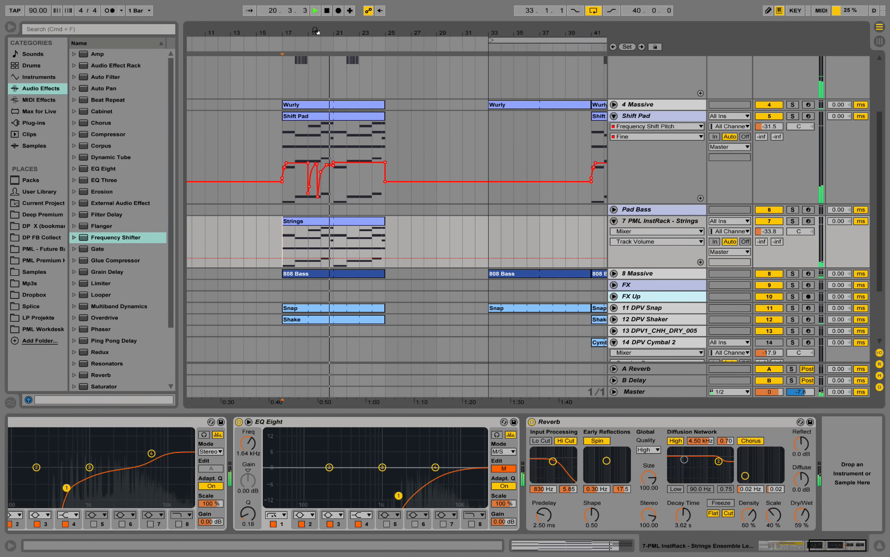
key("space")
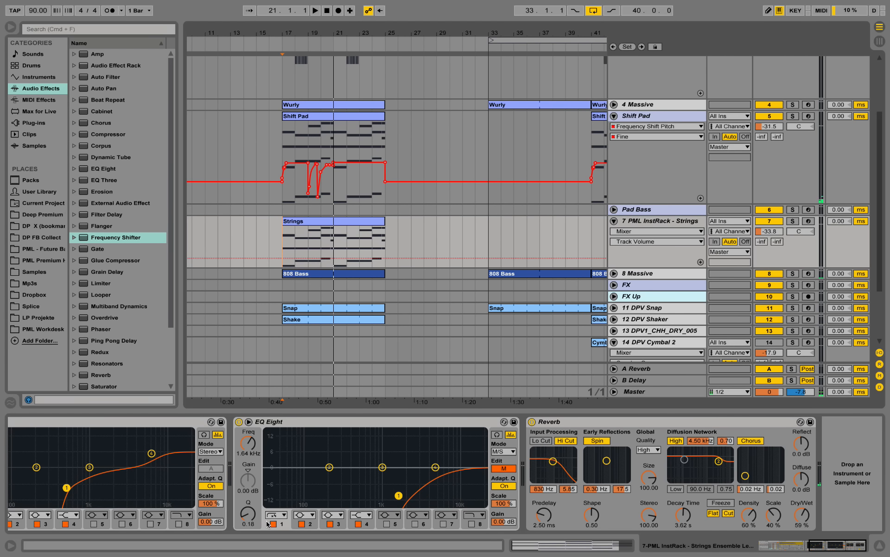
left_click(512, 452)
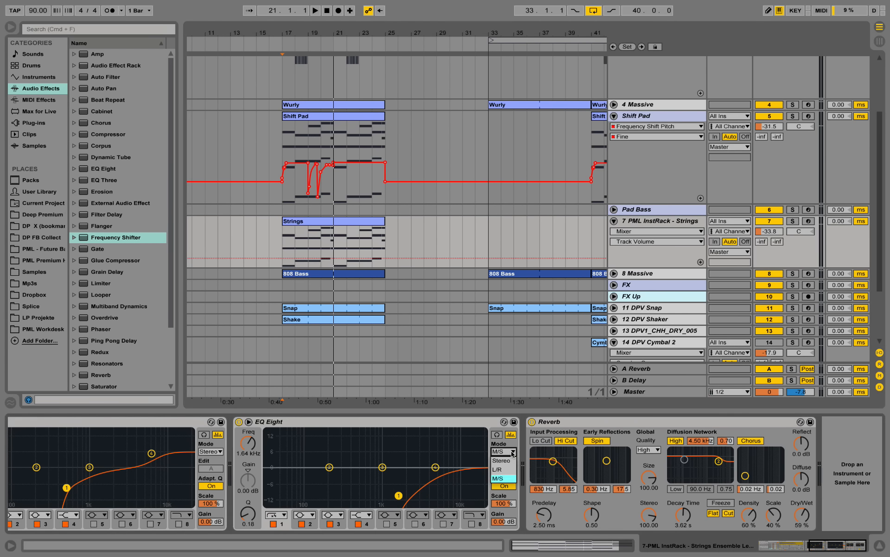
left_click(512, 455)
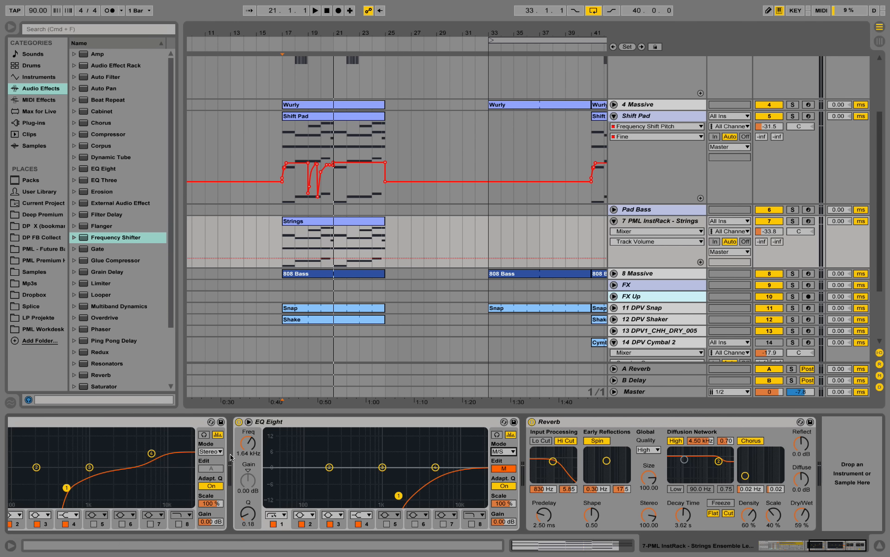
Play the soloed Strings from bar 17 with the second EQ Eight and the Reverb bypassed, stop, and re-enable both devices
left_click(792, 223)
key("space")
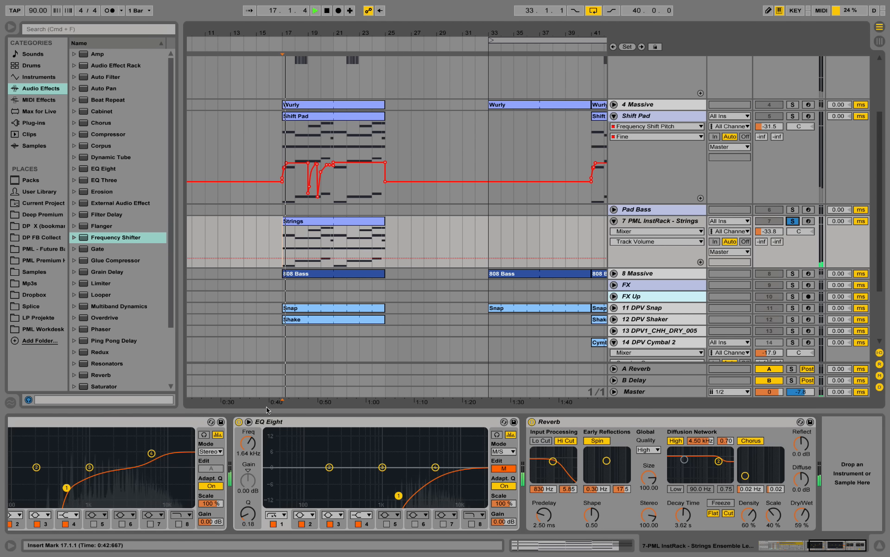
left_click(239, 422)
left_click(532, 421)
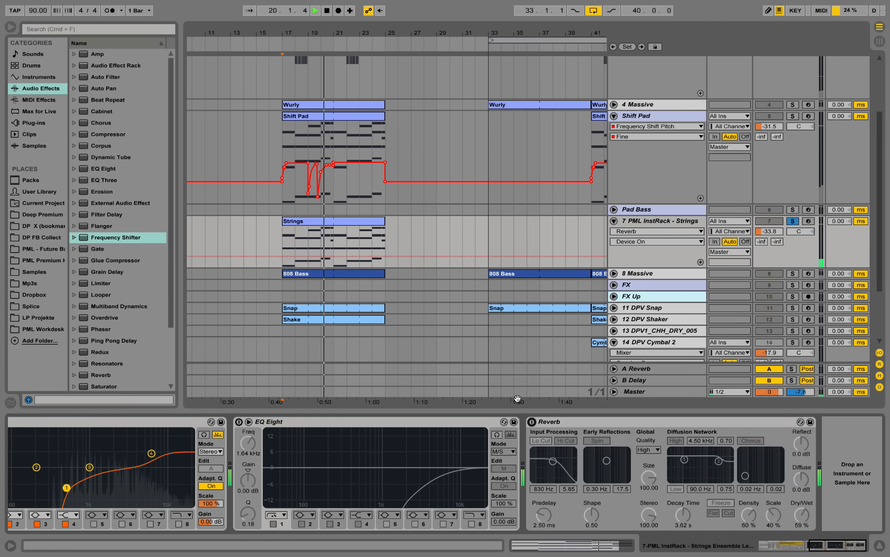
key("space")
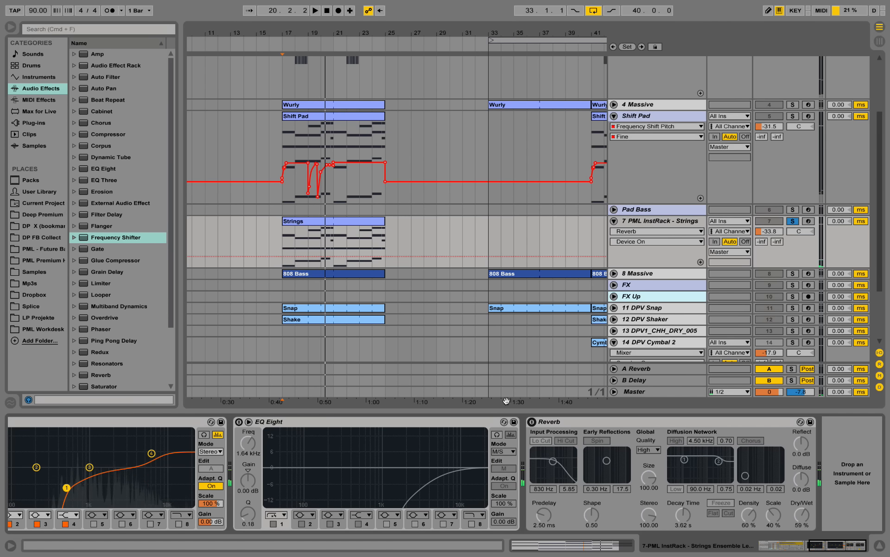
left_click(239, 422)
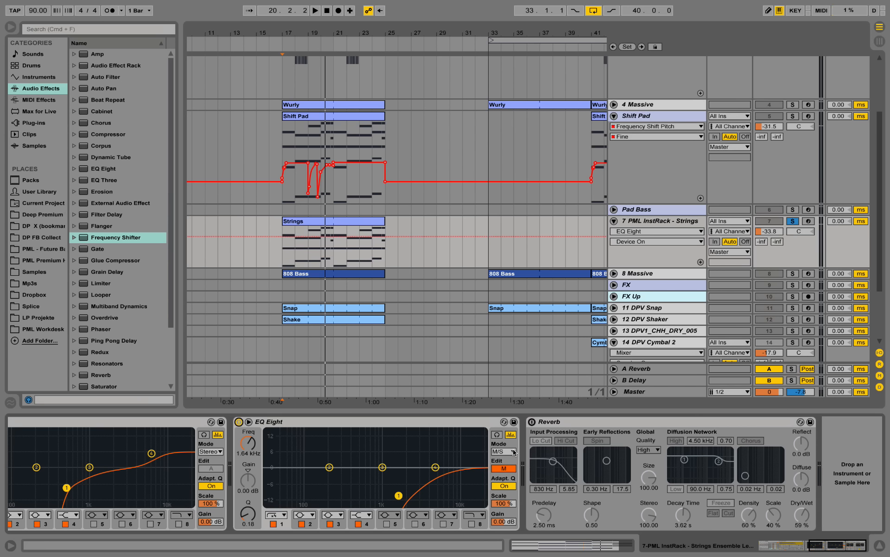
left_click(549, 423)
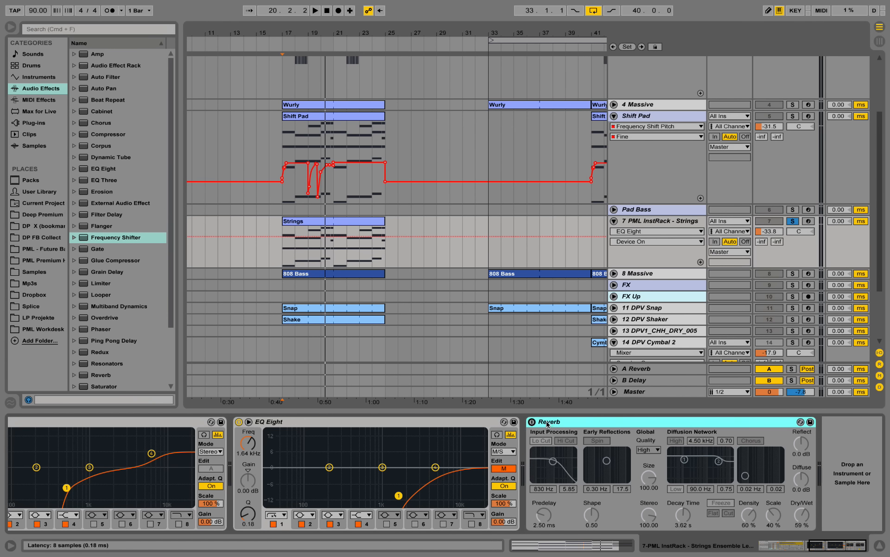
left_click(533, 422)
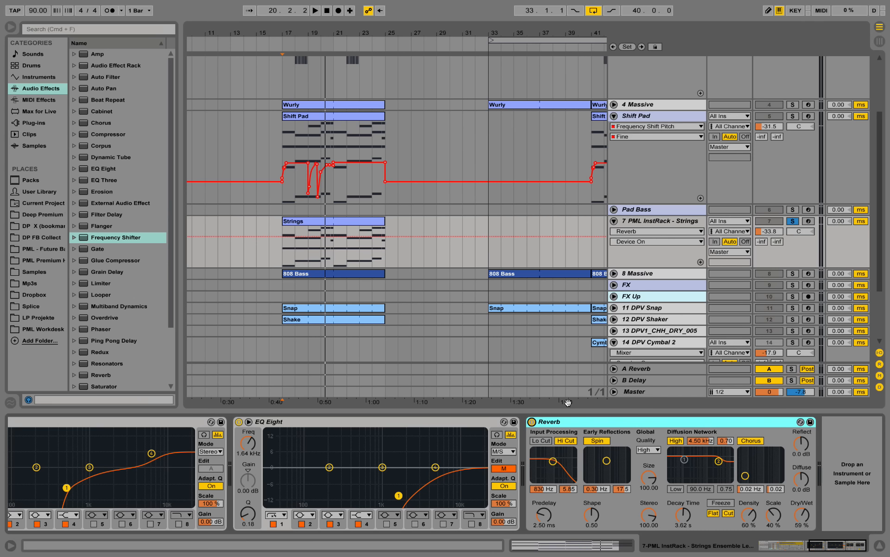
Play the Strings from bar 17 with their effects on and unsolo the track to hear it in the full mix
key("space")
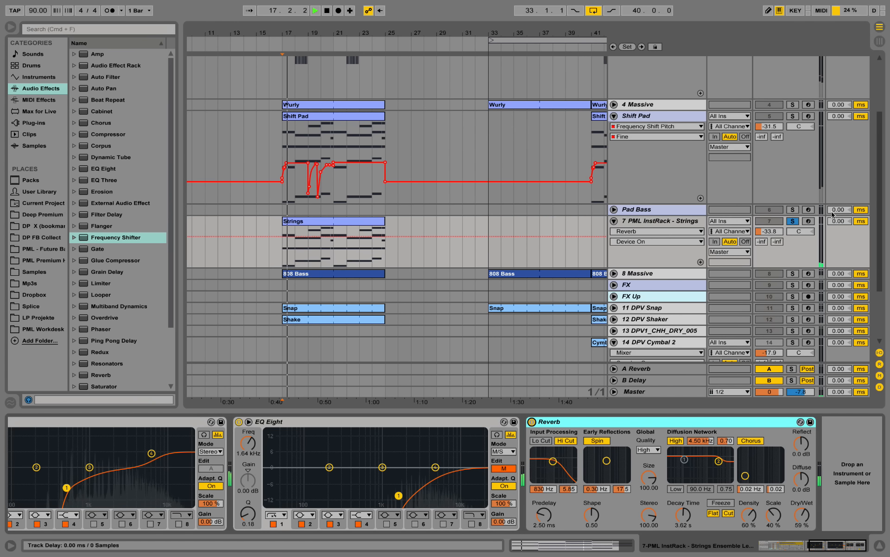
left_click(795, 223)
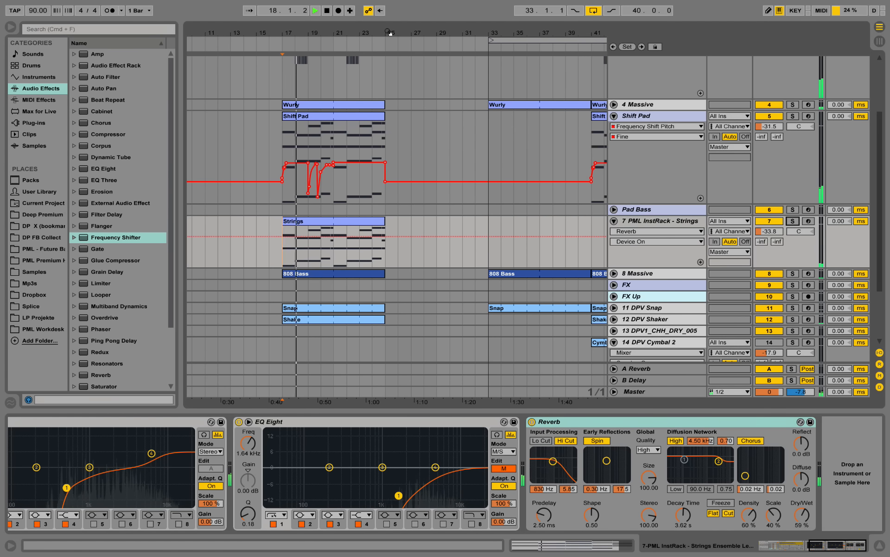
left_click_drag(375, 33, 301, 19)
scroll(453, 209, "up", 5)
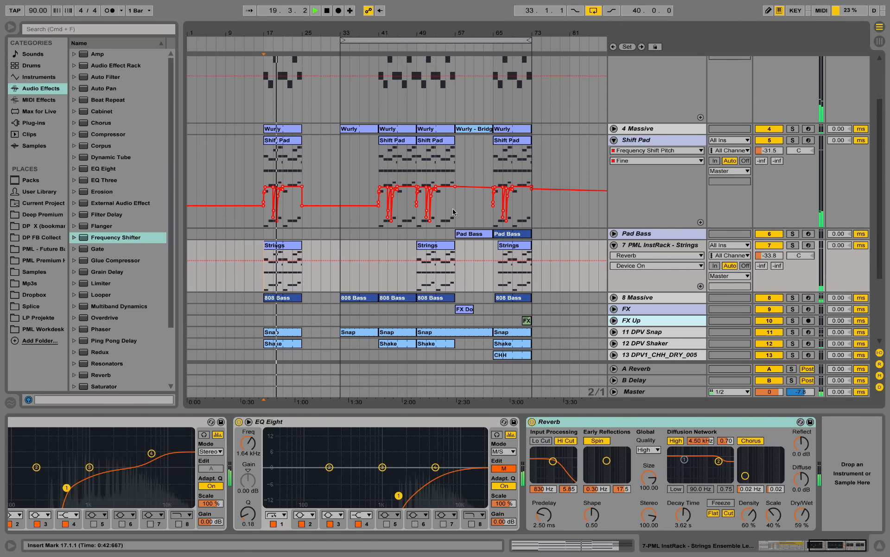
scroll(453, 210, "down", 5)
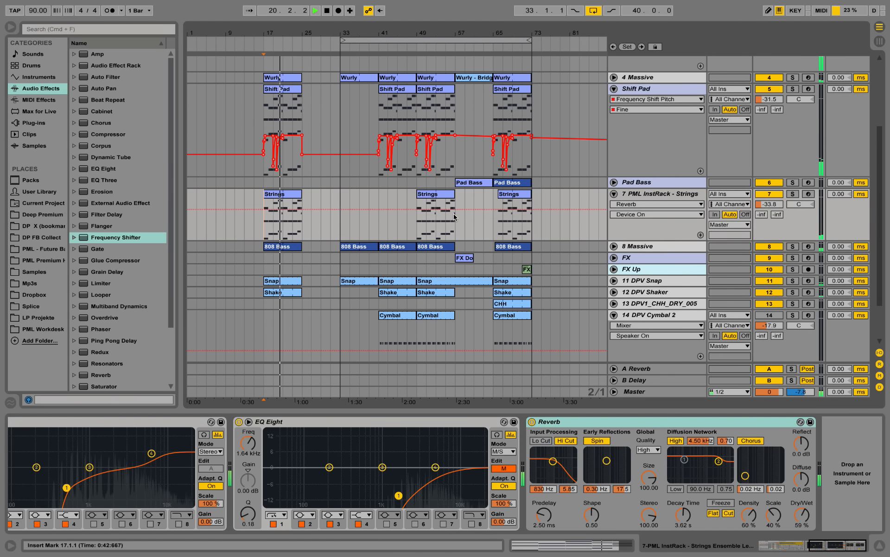
Copy the FX Down Rec clip that ends at bar 73 so it ends at bar 25 on the FX Up track, listen, and stop playback
left_click(527, 268)
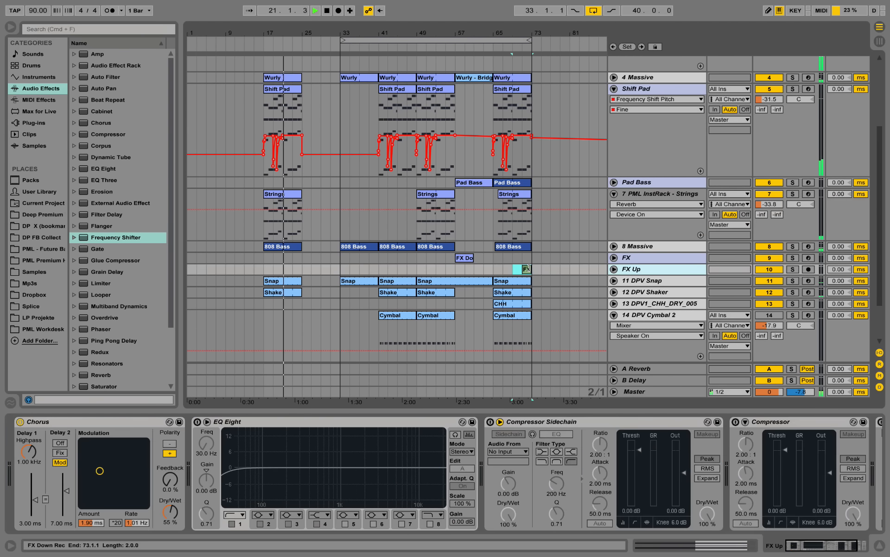
left_click_drag(530, 271, 297, 272)
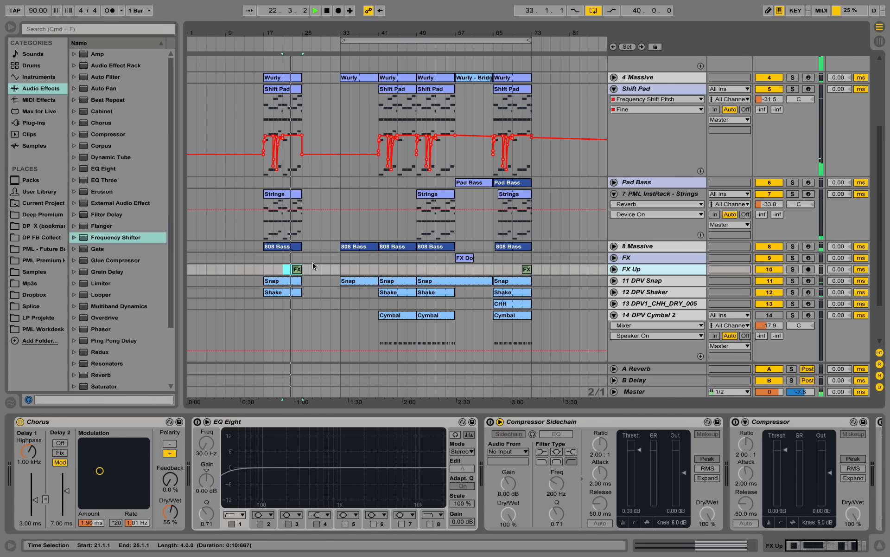
left_click_drag(290, 34, 290, 65)
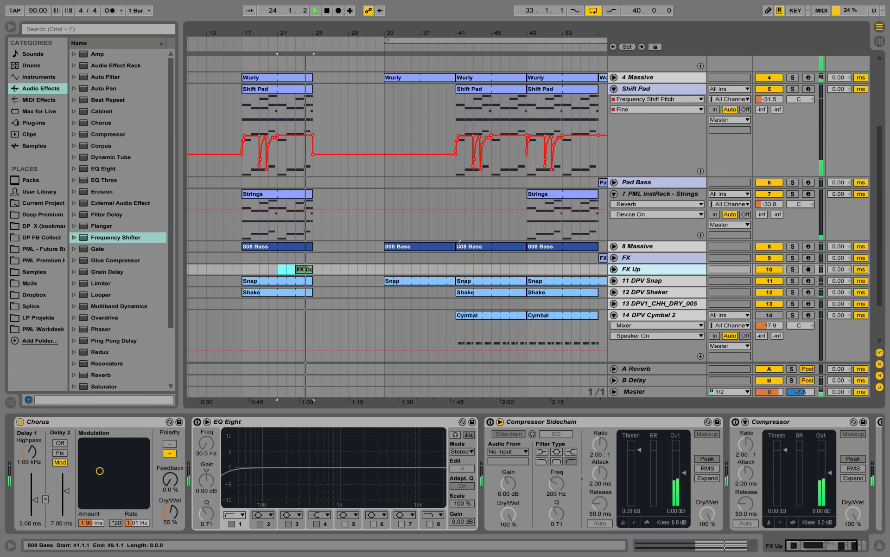
mouse_move(305, 33)
left_mouse_down()
mouse_move(304, 43)
mouse_move(304, 32)
left_mouse_up()
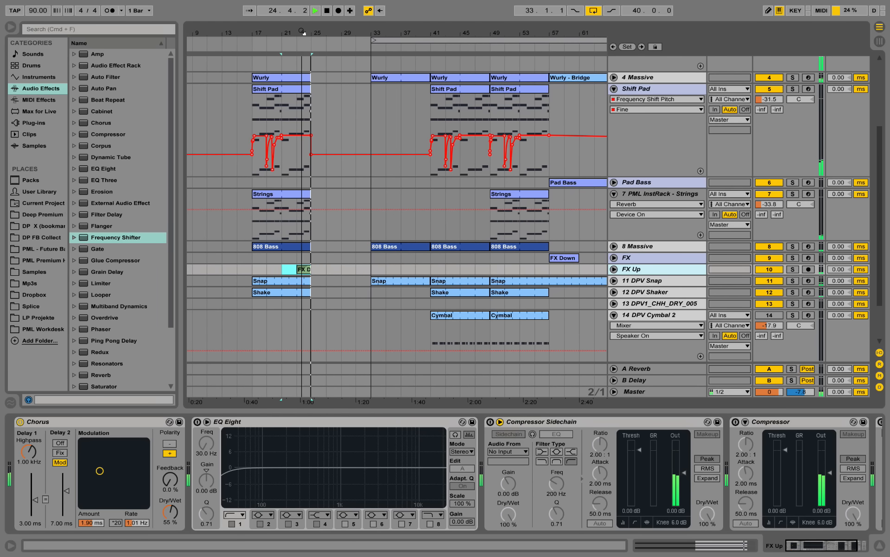
key("space")
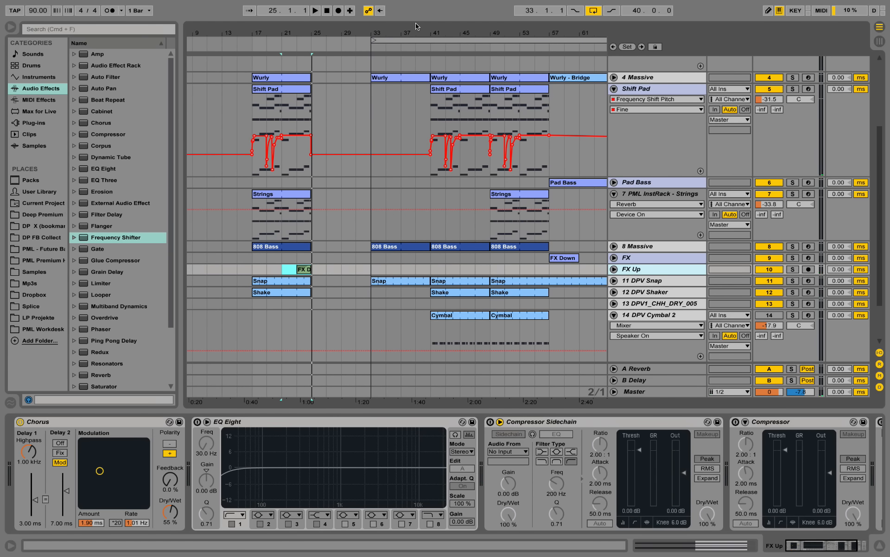
Copy the bridge section from bars 57 to 65 across all tracks to bar 25
left_click_drag(416, 32, 364, 29)
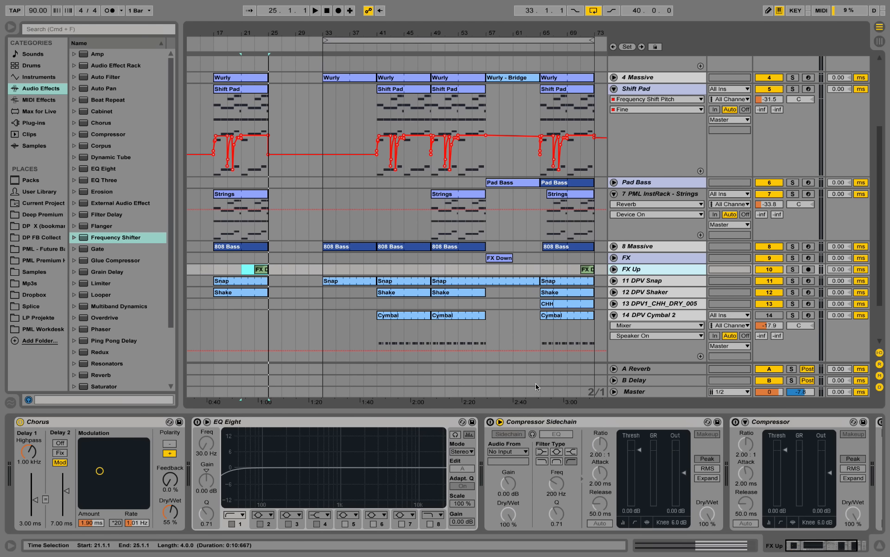
left_click_drag(539, 333, 492, 5)
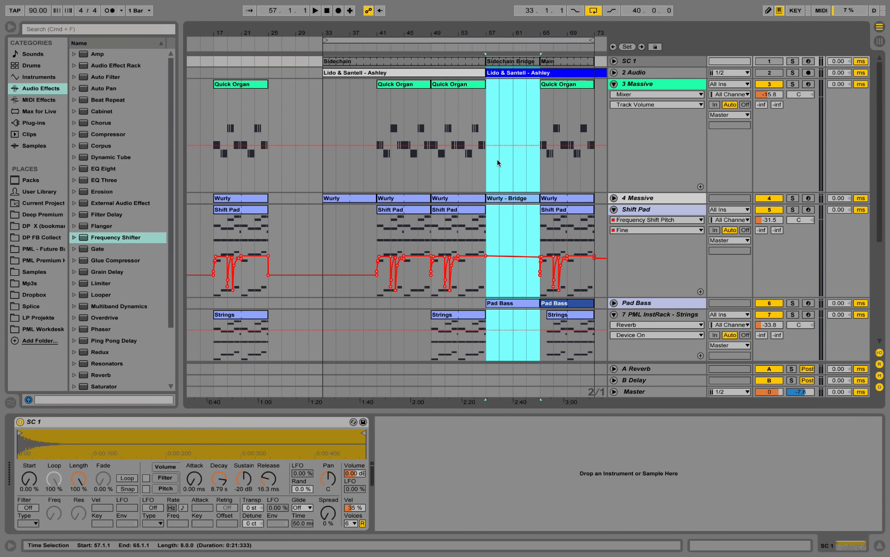
left_click_drag(512, 63, 301, 63)
Copy the Vox Wah clip from bar 53 to bar 21 on the Vocal Long track
scroll(309, 188, "down", 2)
scroll(310, 187, "down", 5)
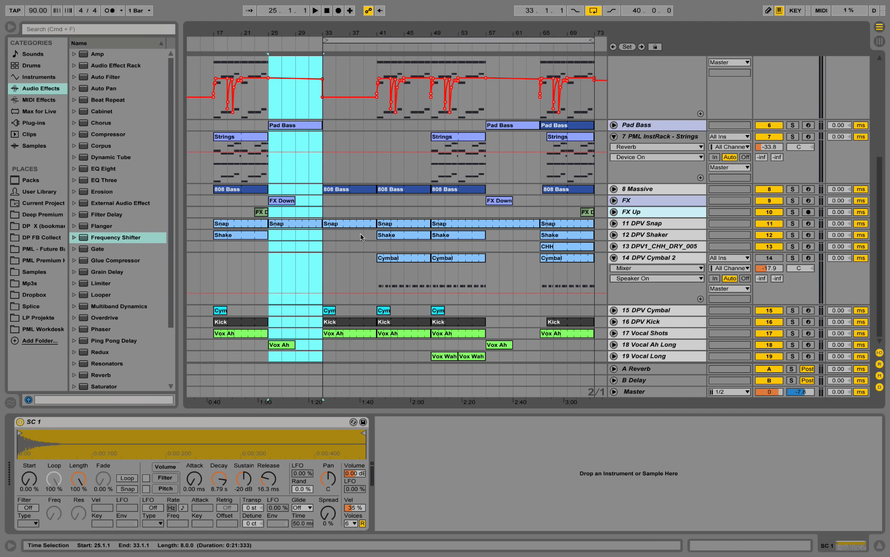
left_click(477, 358)
left_click_drag(477, 358, 269, 354)
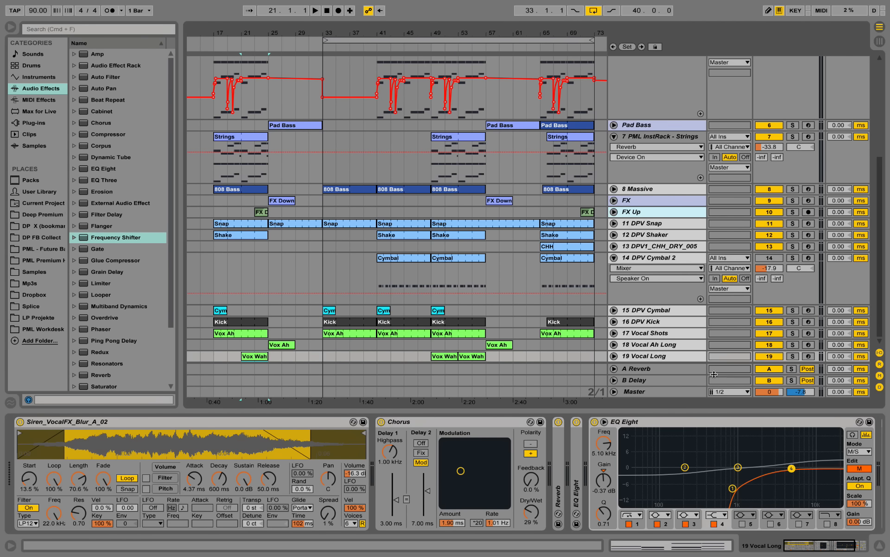
Solo and unfold the Vocal Long track, play from bar 21, and examine the Vox Wah clip's notes enlarged in the piano roll
left_click(792, 356)
key("space")
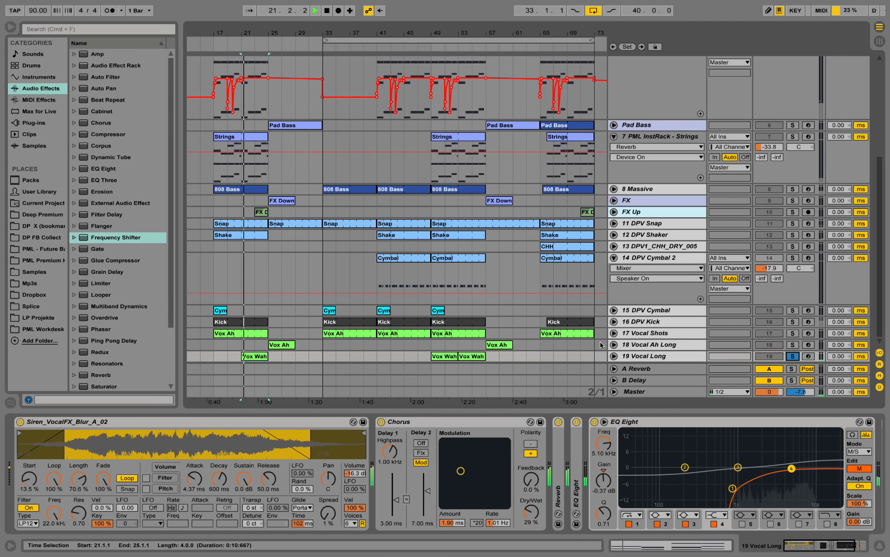
left_click(615, 355)
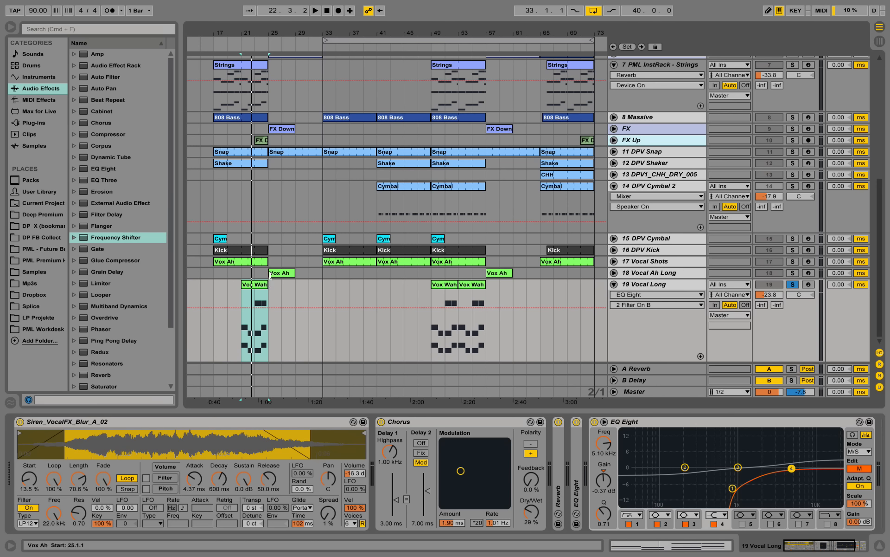
key("space")
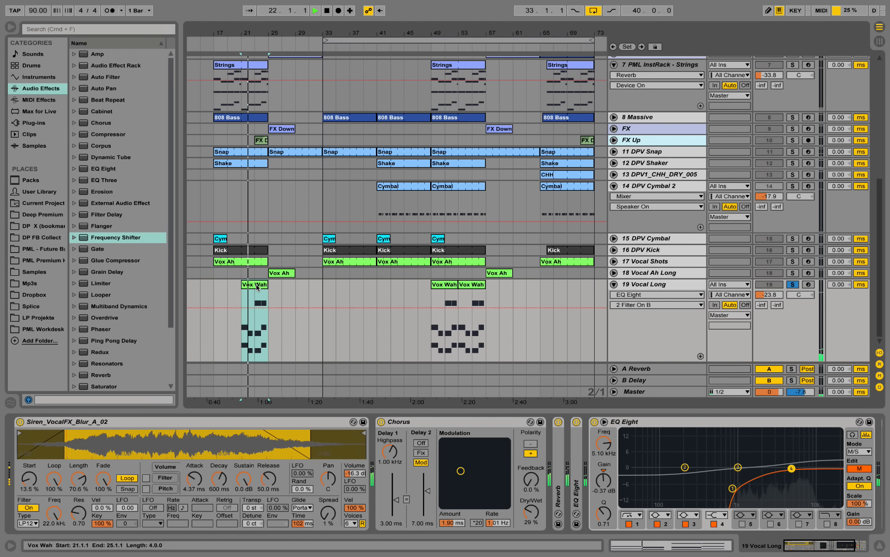
left_click(257, 286)
double_click(256, 285)
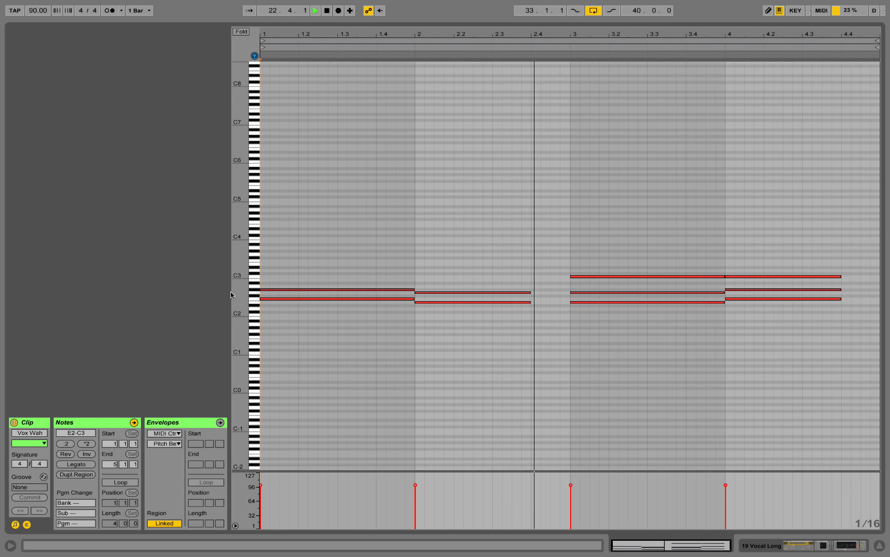
left_click_drag(239, 293, 279, 292)
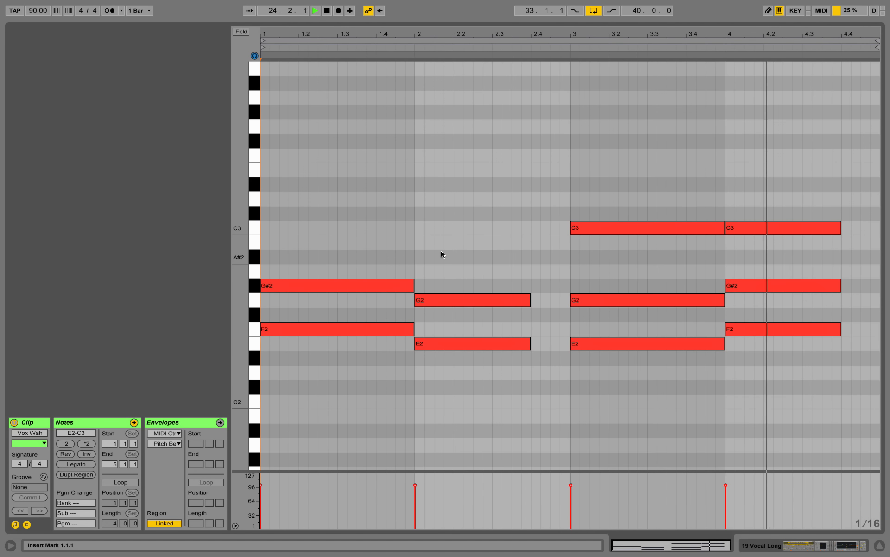
Bypass the Vocal Long track's Chorus, Reverb and both EQ Eight devices while playing from bar 21, and collapse the Chorus
left_click(837, 549)
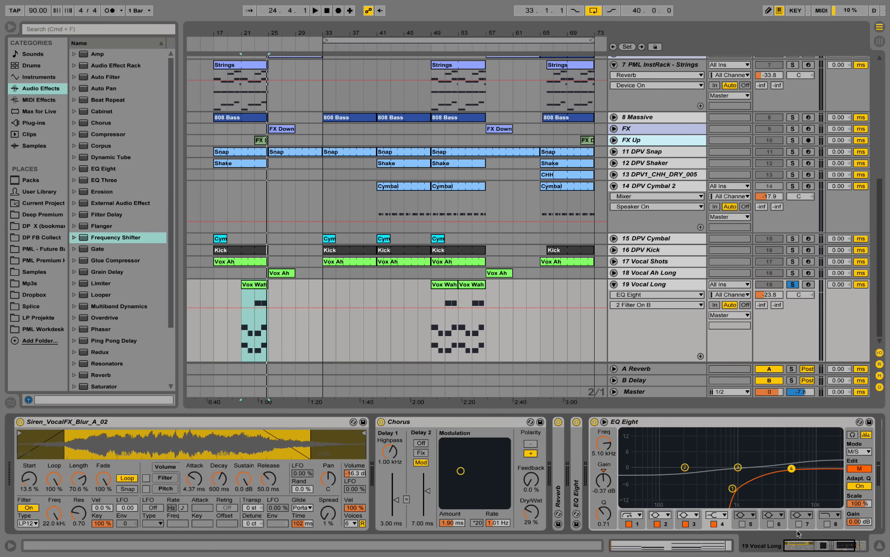
left_click(381, 421)
key("space")
left_click(558, 421)
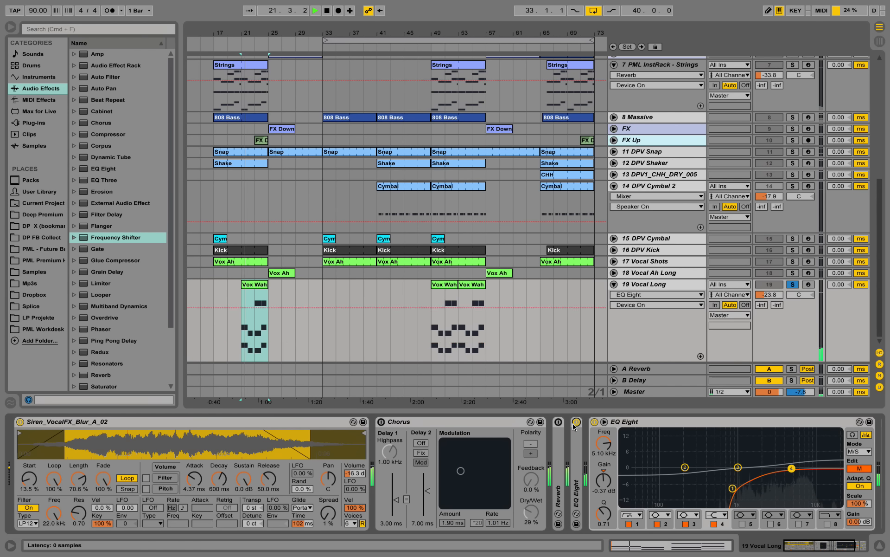
left_click(577, 422)
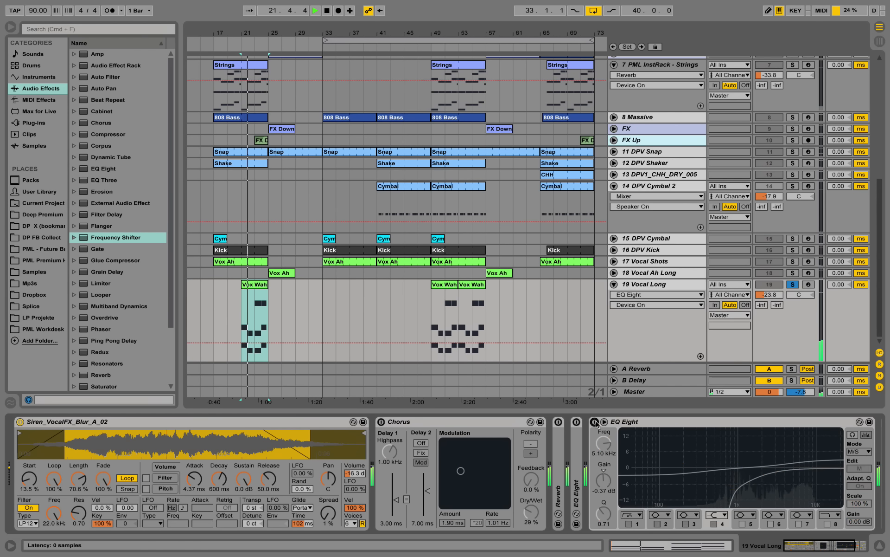
double_click(480, 421)
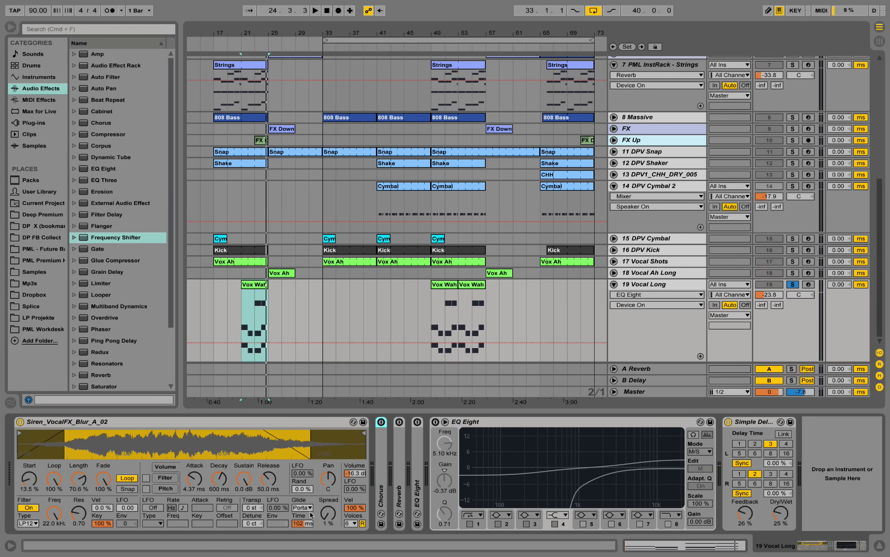
Play from bar 21 and re-enable both EQ Eight devices, the Reverb and the Chorus on the Vocal Long track
key("space")
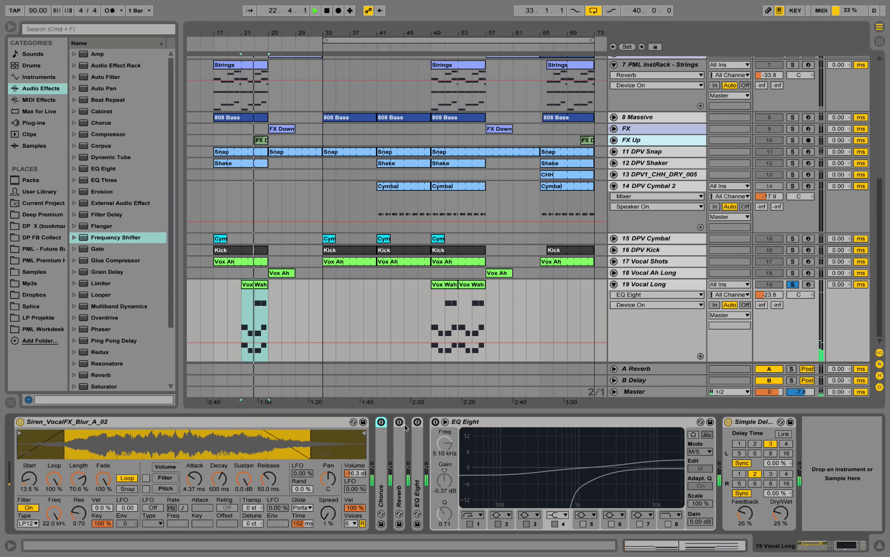
left_click(435, 421)
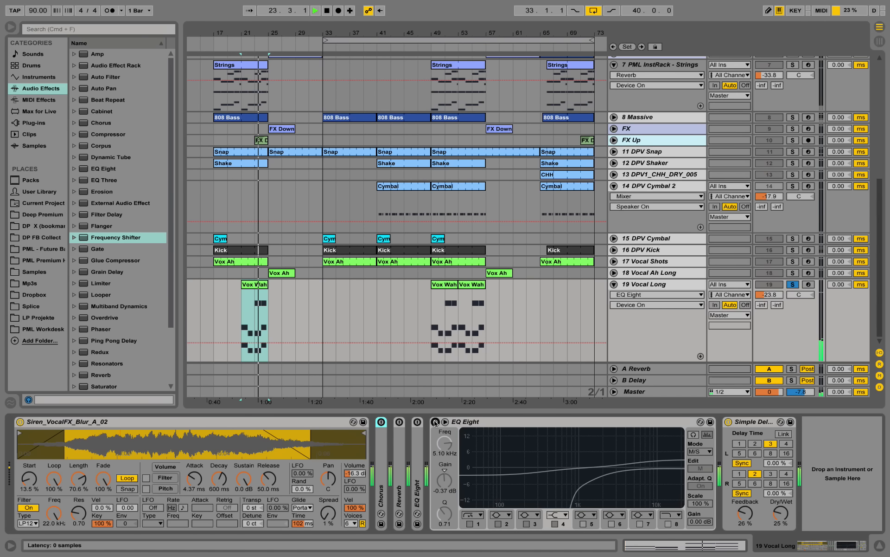
left_click(400, 422)
left_click(381, 422)
Unfold the Vocal Long track's Chorus, Reverb and first EQ Eight, and examine the effect chain including the second EQ Eight's side curve
double_click(382, 448)
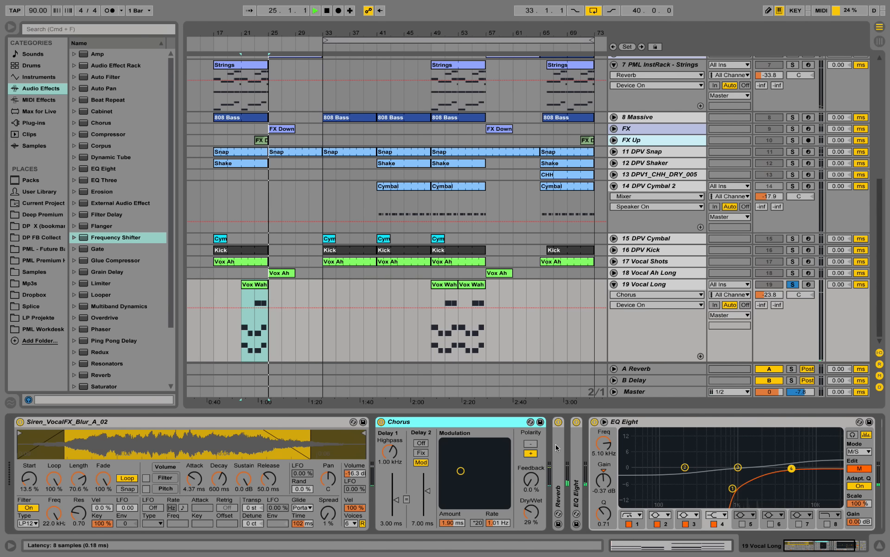
key("space")
double_click(562, 492)
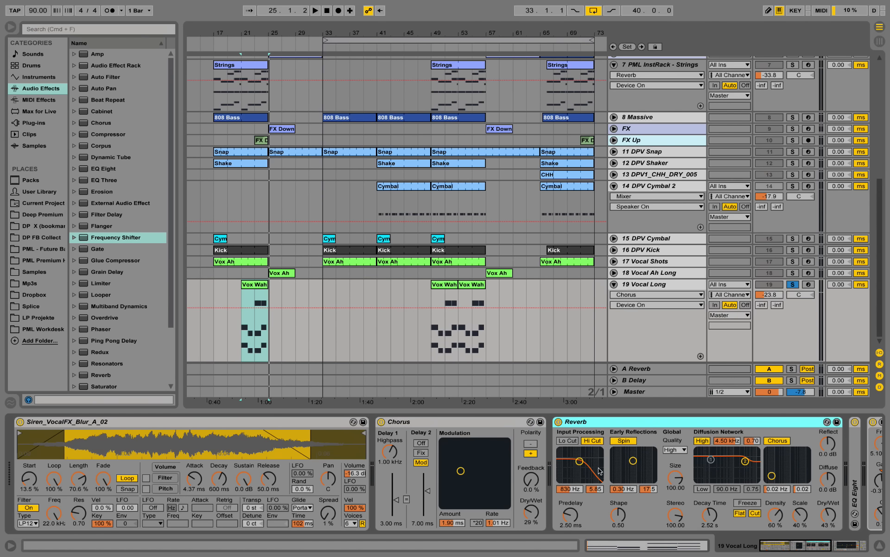
left_click(812, 551)
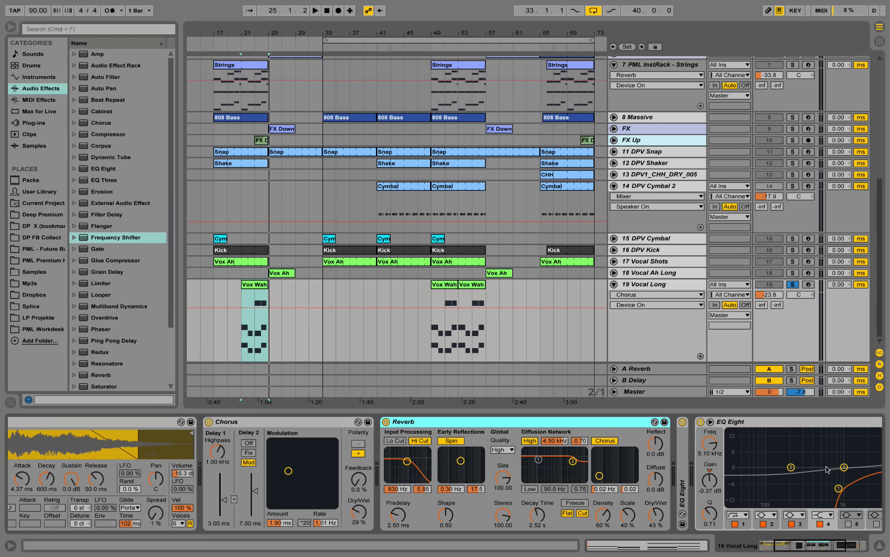
double_click(682, 453)
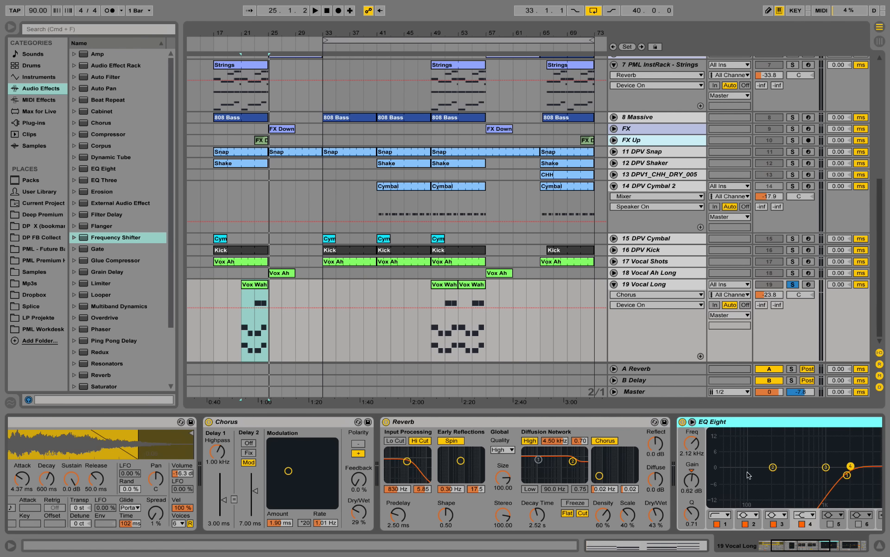
left_click(814, 554)
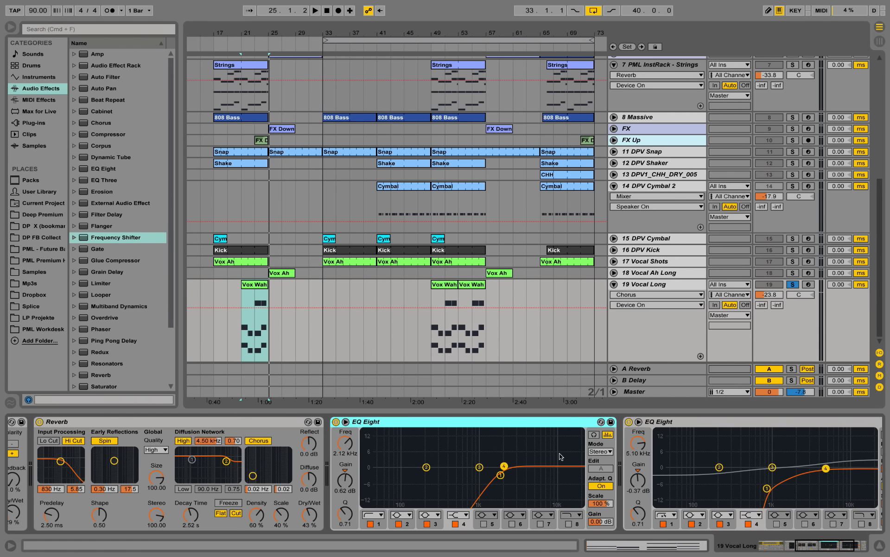
left_click(799, 548)
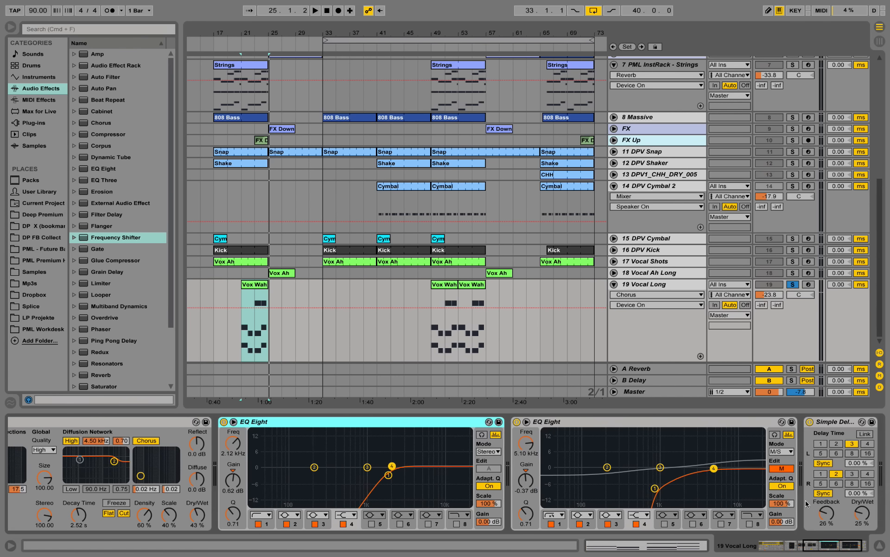
left_click(786, 469)
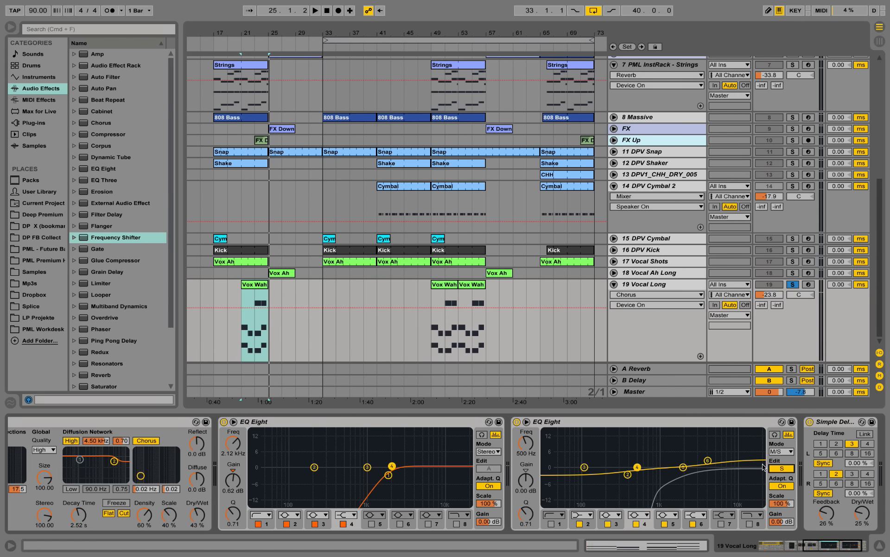
Unsolo the Vocal Long track and play the full arrangement from bar 21 into the bridge
key("space")
left_click(794, 284)
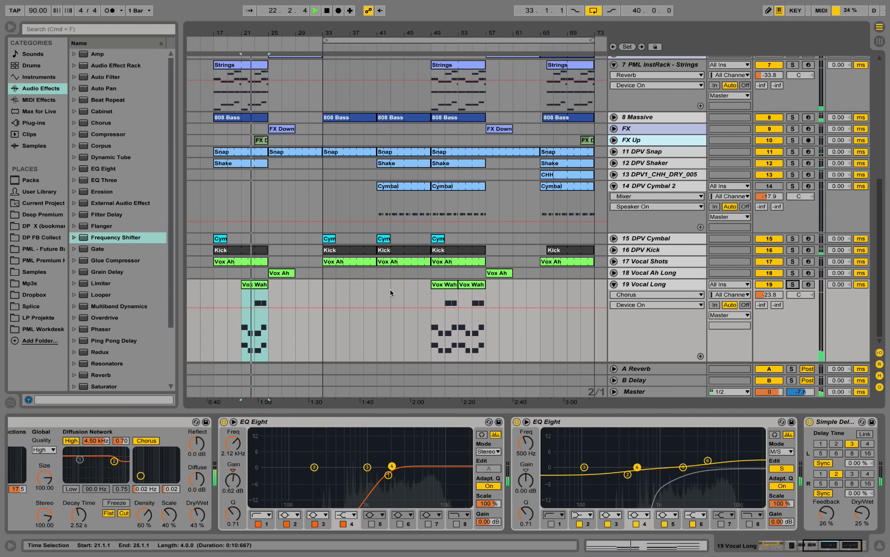
scroll(372, 287, "up", 3)
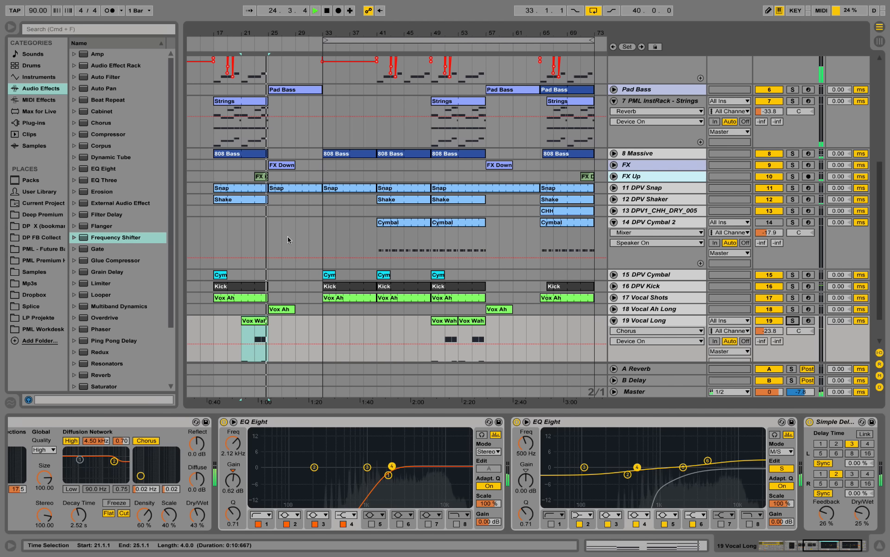
scroll(288, 240, "up", 5)
scroll(286, 269, "down", 5)
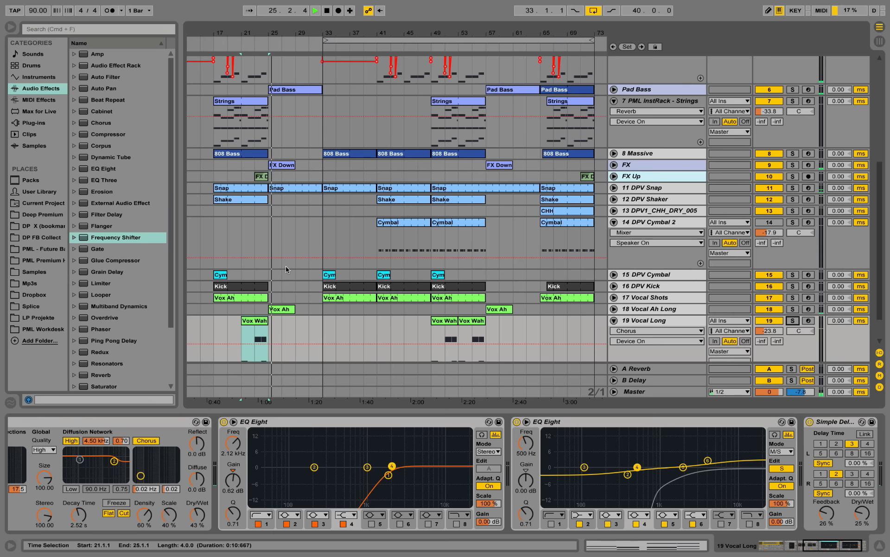
scroll(286, 269, "down", 2)
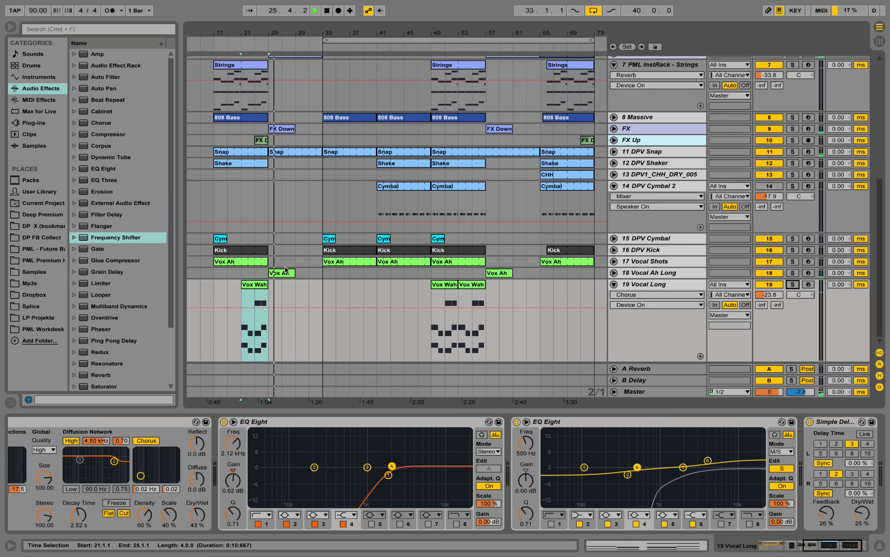
Unfold the Vocal Ah Long track during playback and examine the notes of its Vox Ah clip at bar 25
left_click(614, 273)
double_click(279, 274)
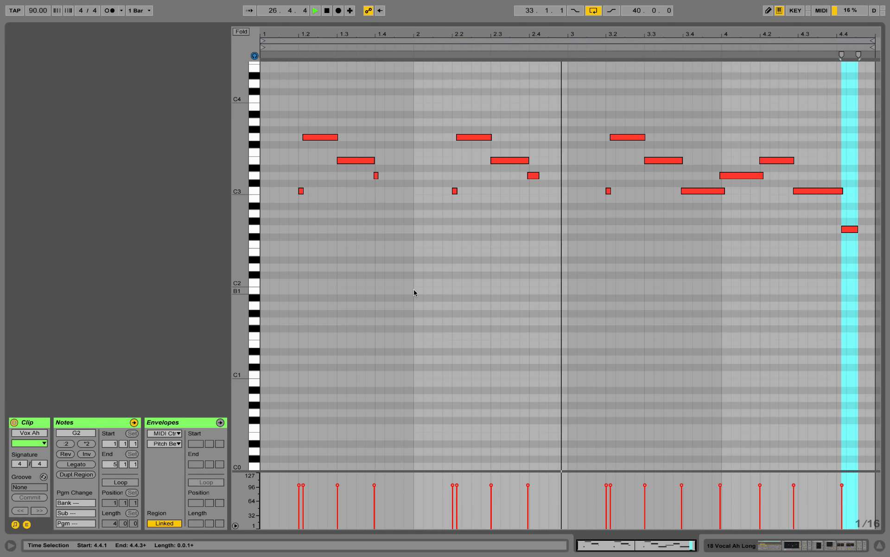
left_click(489, 291)
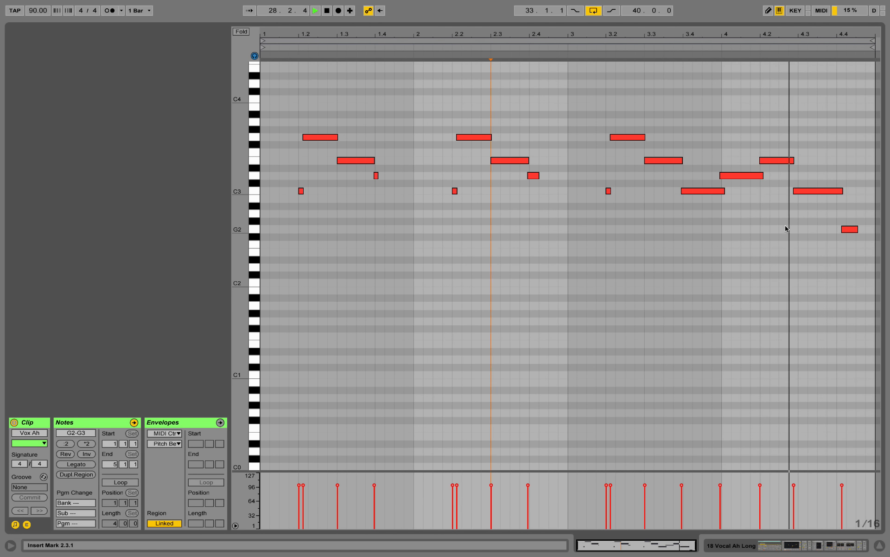
left_click(819, 541)
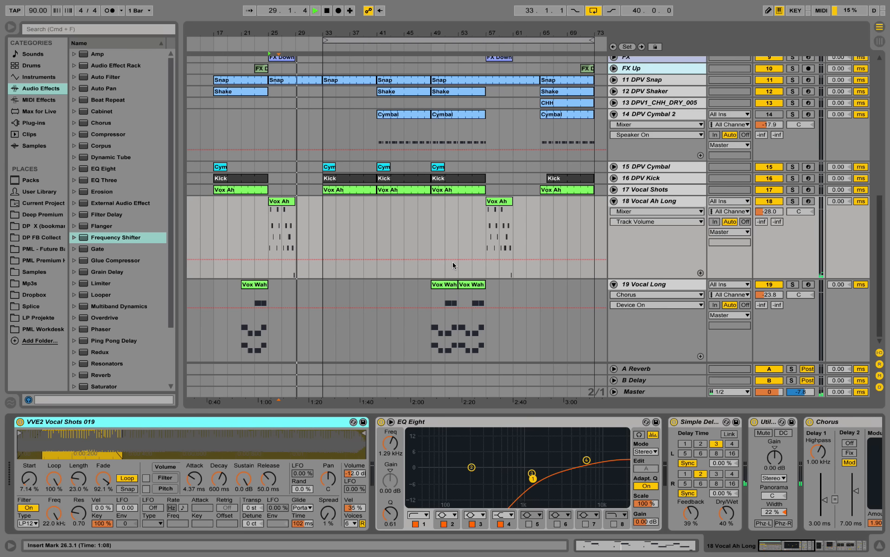
key("space")
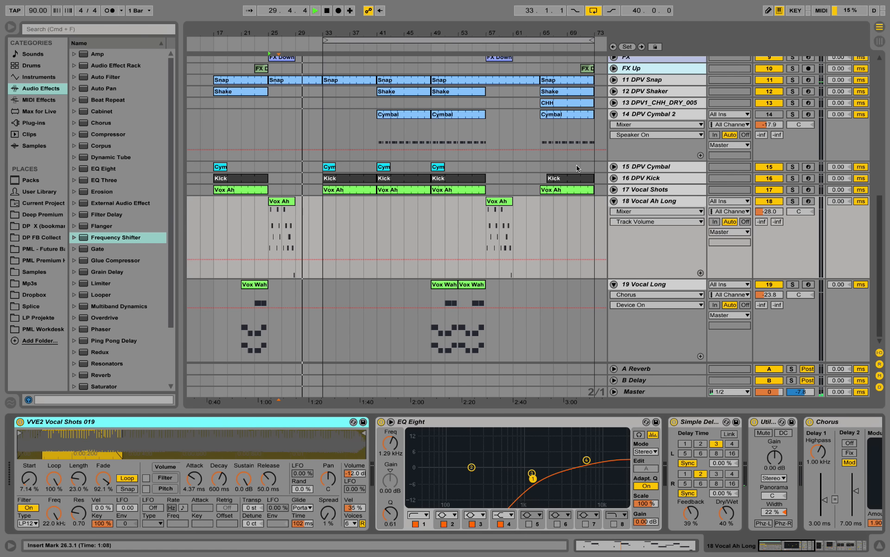
Play the Vocal Ah Long track's Vox Ah clip from bar 25 with its notes in view, and return to its devices
left_click(286, 191)
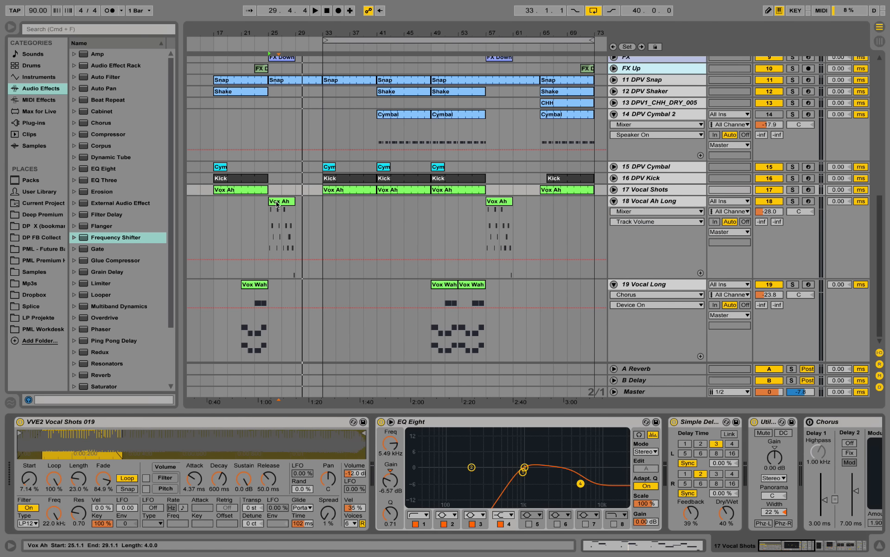
left_click(643, 201)
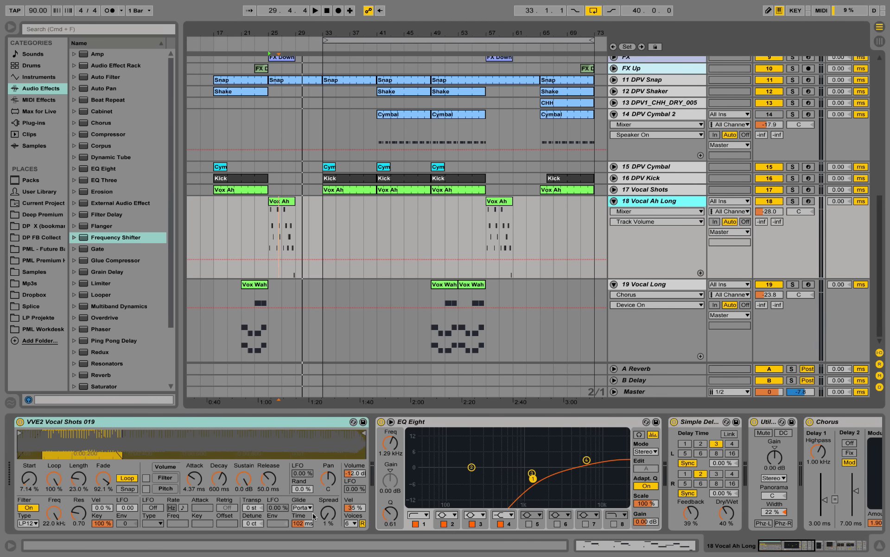
double_click(285, 204)
key("space")
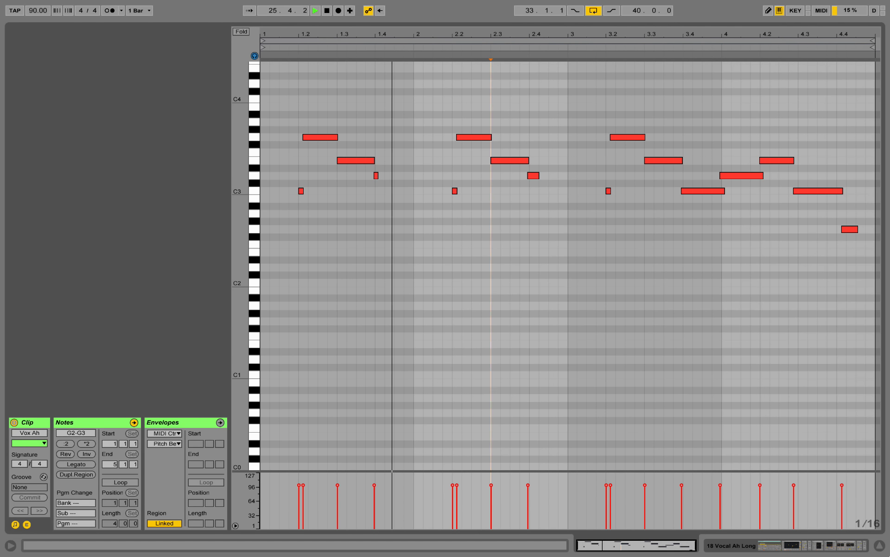
left_click(841, 546)
Unfold and solo the FX track and play the FX Down clip from bar 25
scroll(369, 176, "up", 5)
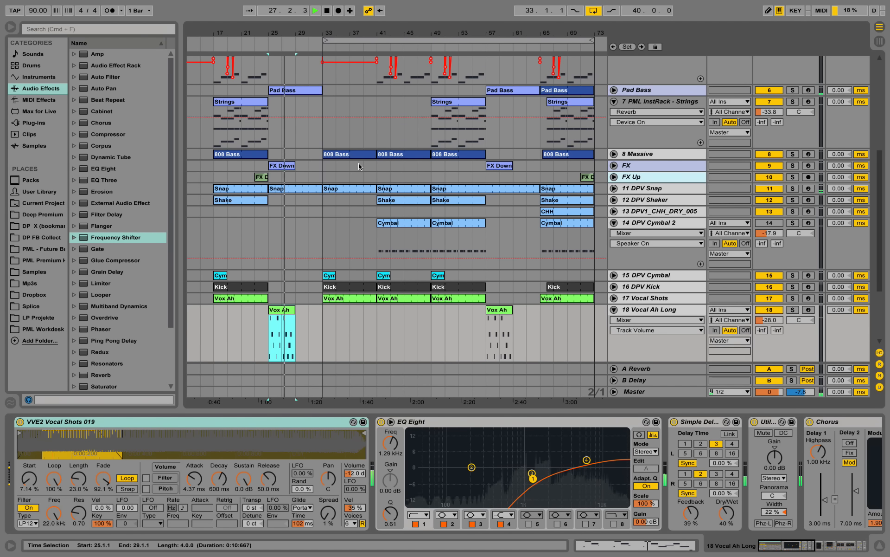
left_click(613, 165)
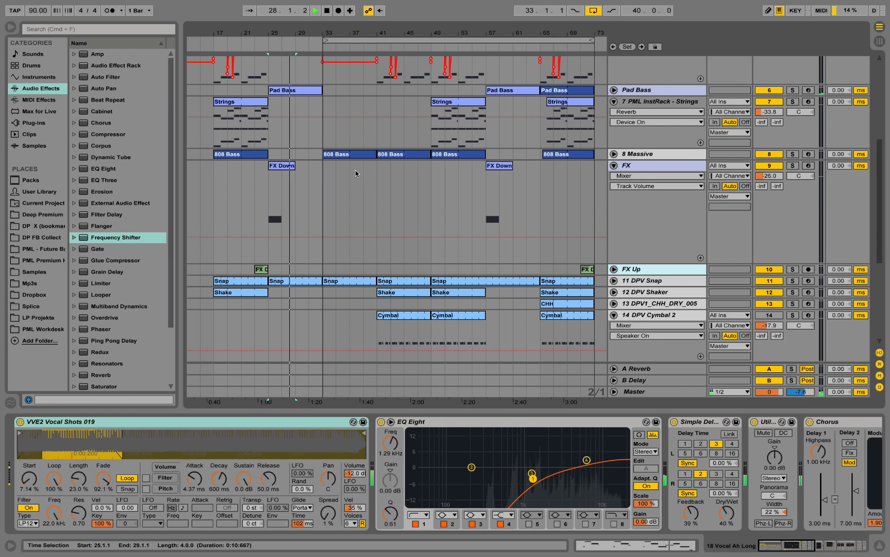
key("space")
left_click(273, 180)
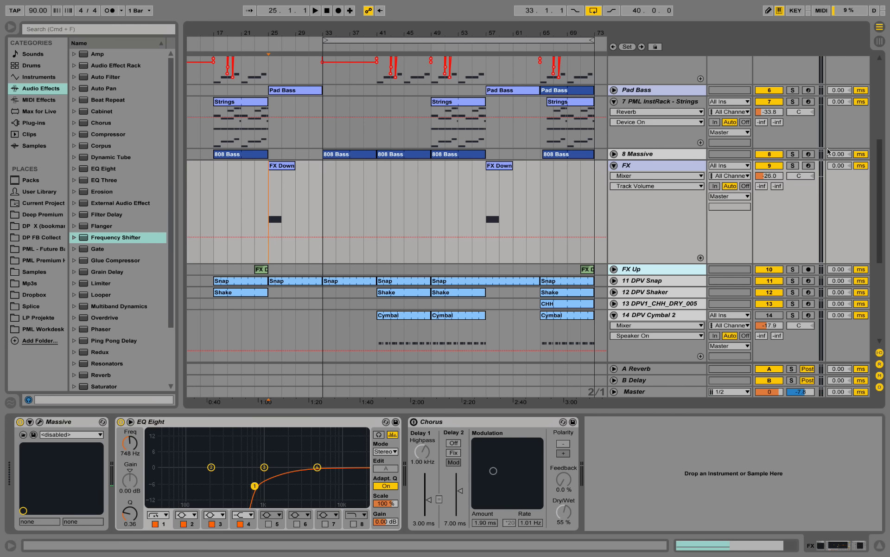
left_click(792, 166)
key("space")
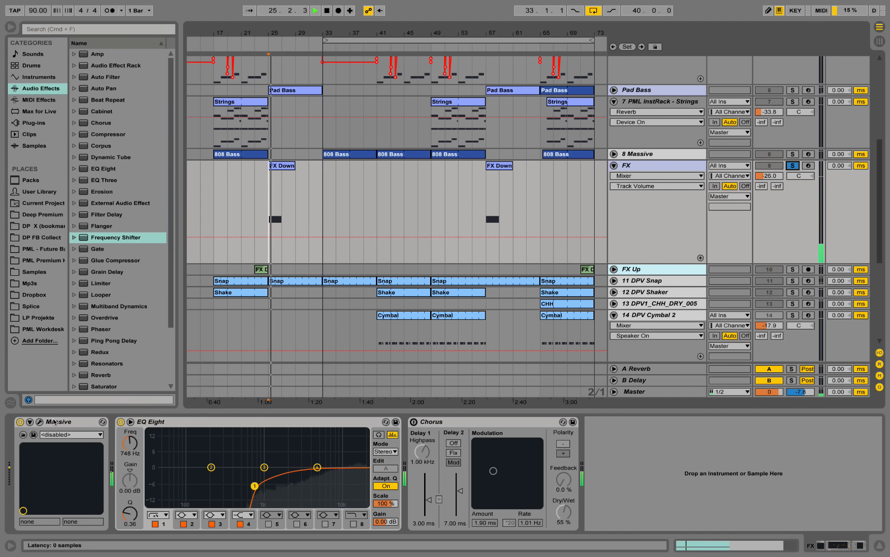
Examine the FX track's Massive patch and its envelope 3 while auditioning from bar 25, and close the plug-in window
left_click(39, 423)
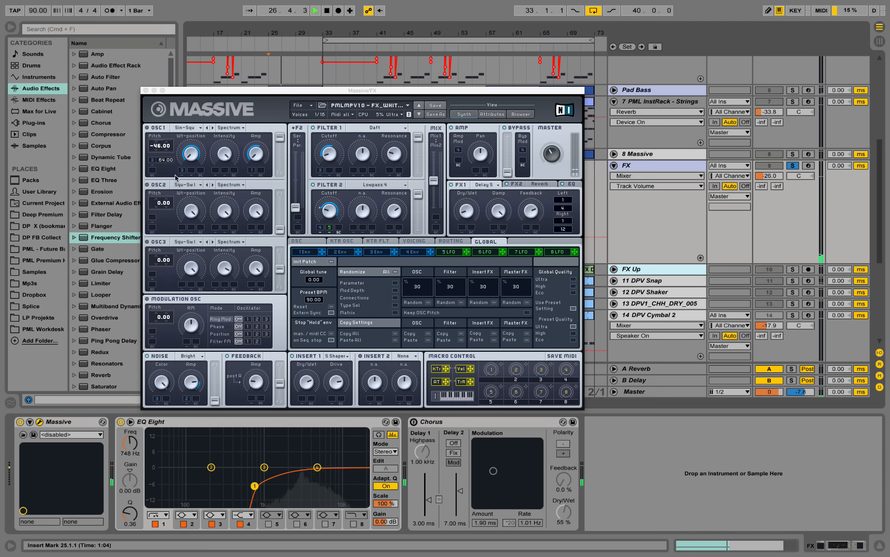
key("space")
left_click(384, 253)
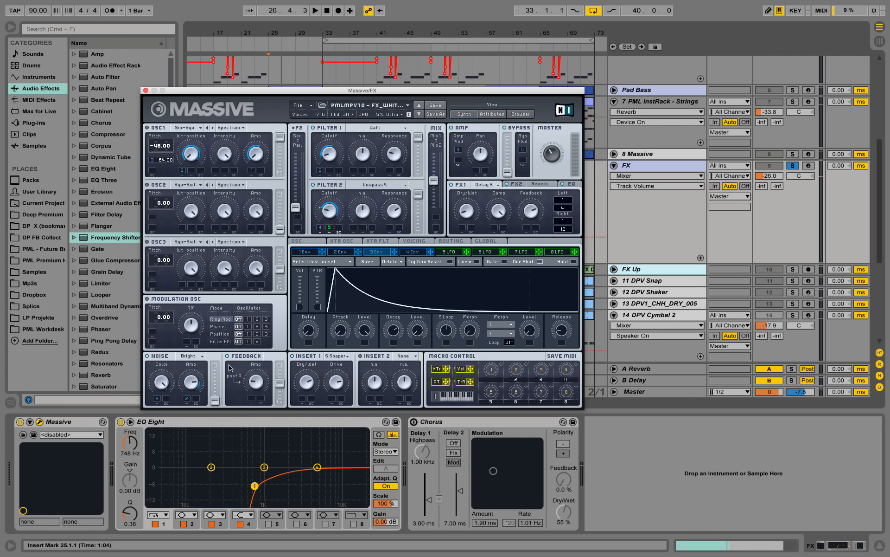
key("space")
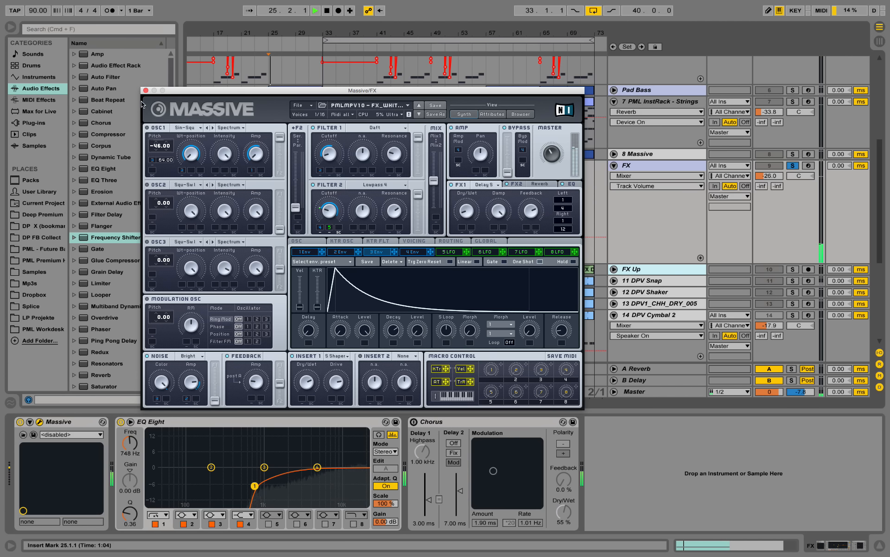
key("space")
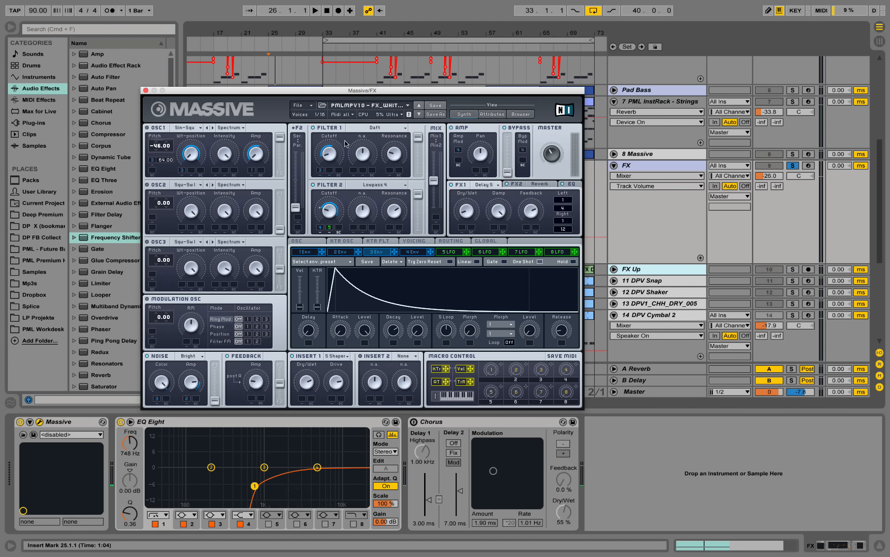
key("space")
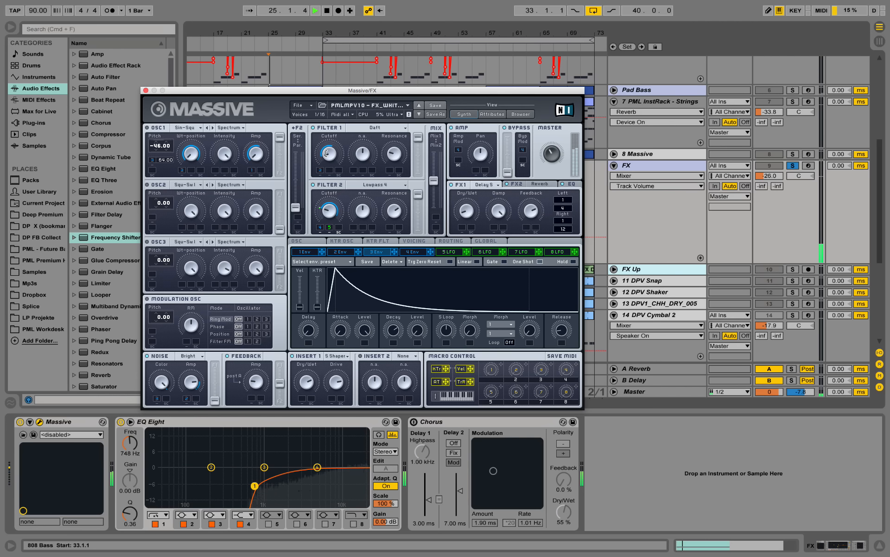
left_click(146, 91)
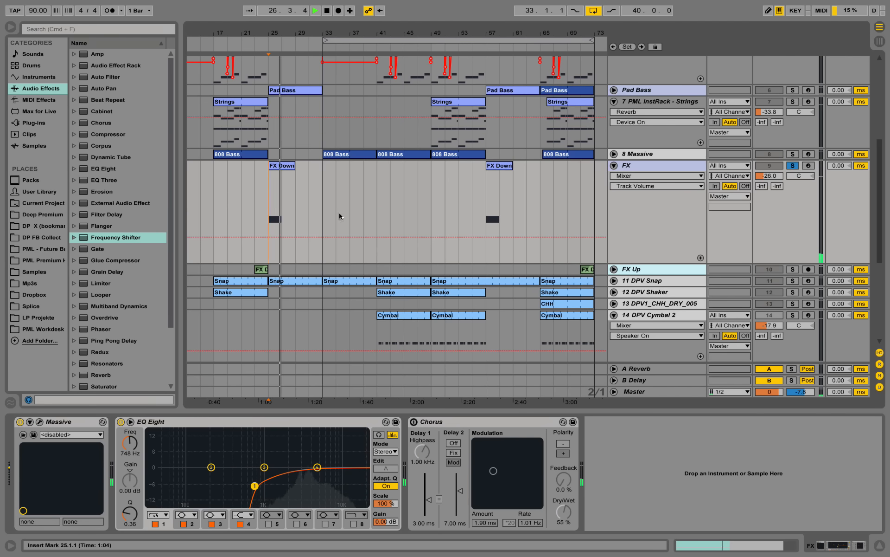
Solo the 4 Massive track and play its Wurly - Bridge clip from bar 25
scroll(389, 262, "up", 5)
left_click(614, 178)
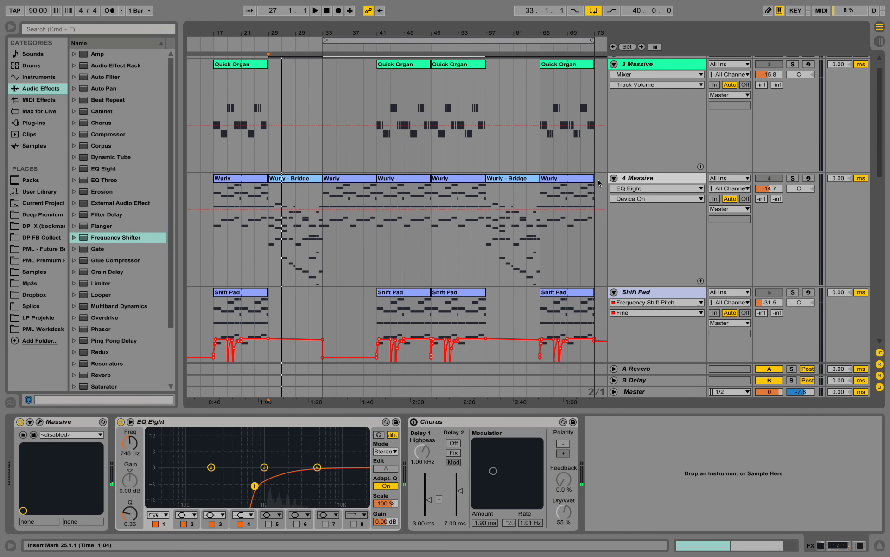
scroll(803, 143, "down", 2)
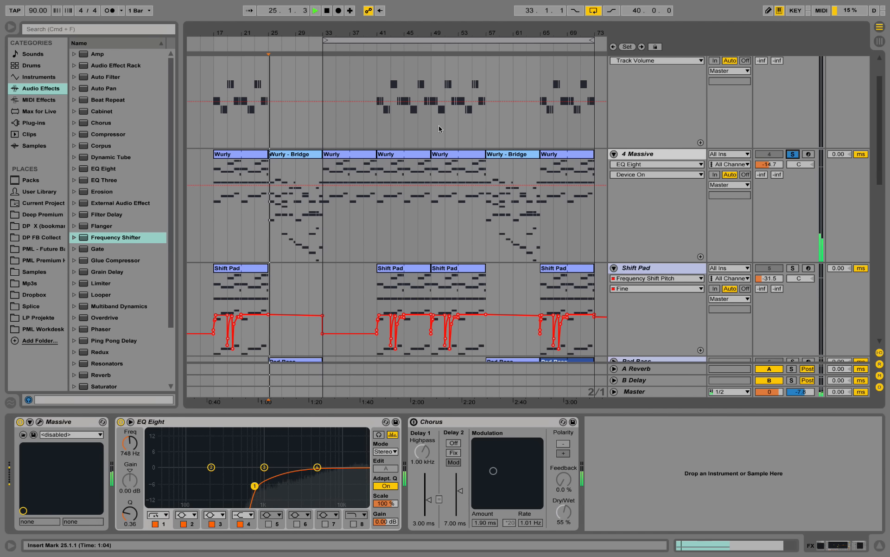
Examine the Wurly - Bridge clip's chords enlarged in the piano roll during playback
double_click(320, 186)
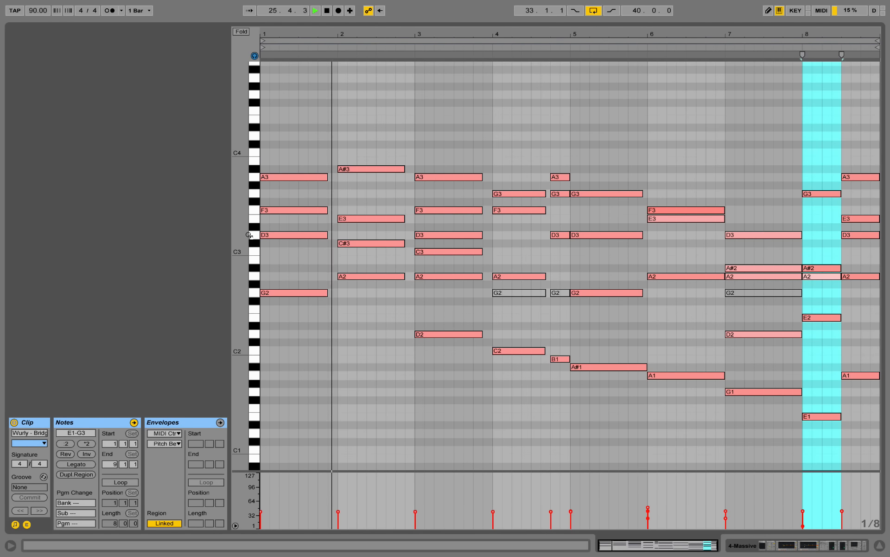
left_click_drag(235, 236, 244, 235)
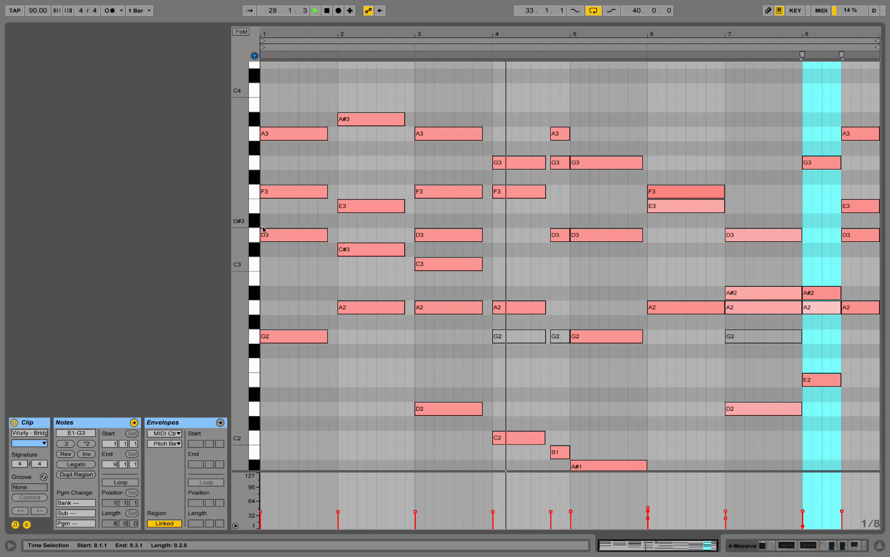
left_click_drag(243, 221, 238, 222)
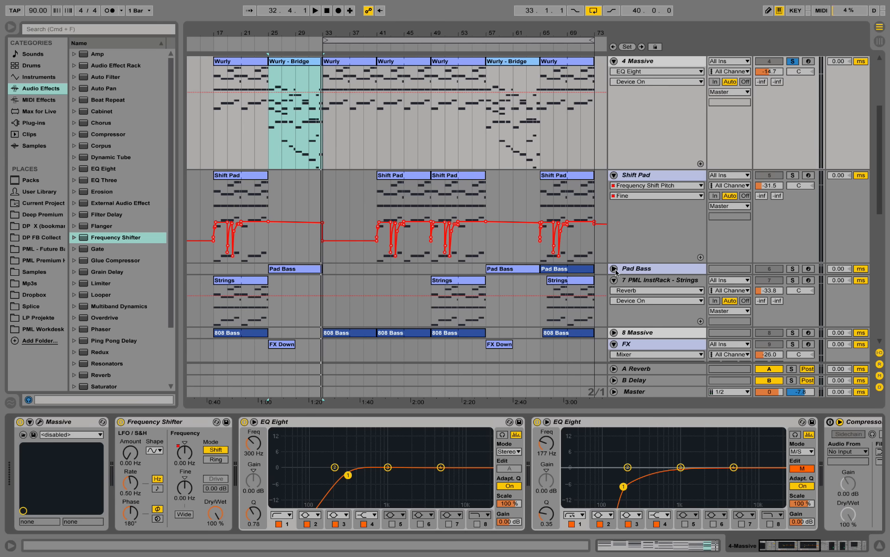
Return to the arrangement, unsolo the 4 Massive track and play the bridge from bar 25
left_click(614, 269)
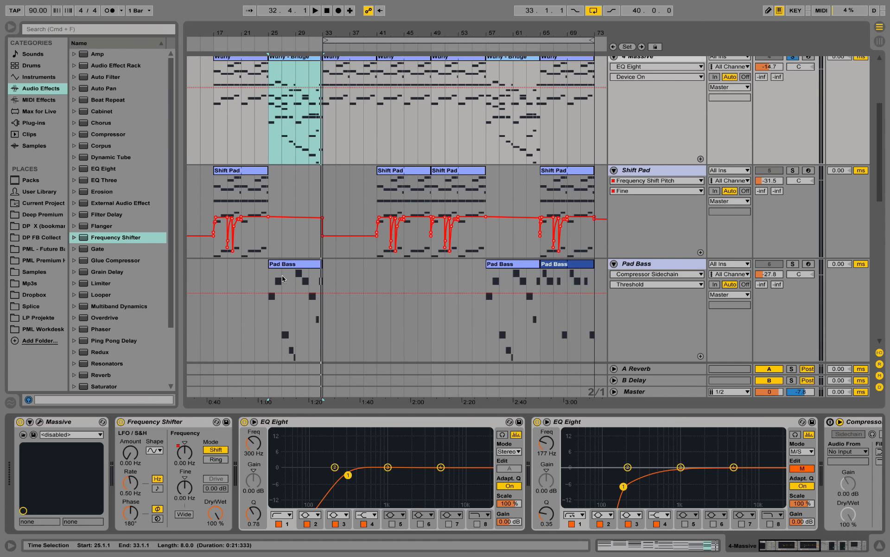
scroll(819, 220, "up", 5)
key("space")
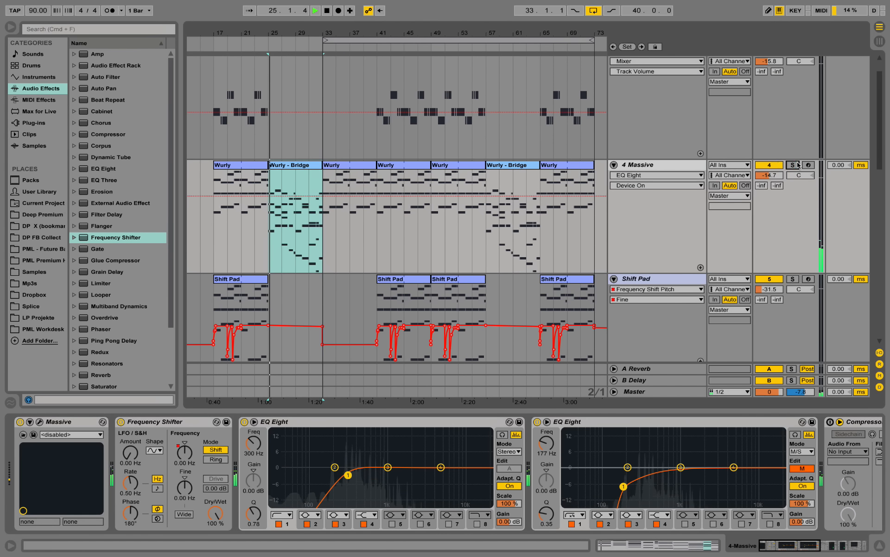
Open the Pad Bass clip at bar 25 and examine its notes in the piano roll during playback
scroll(297, 165, "down", 3)
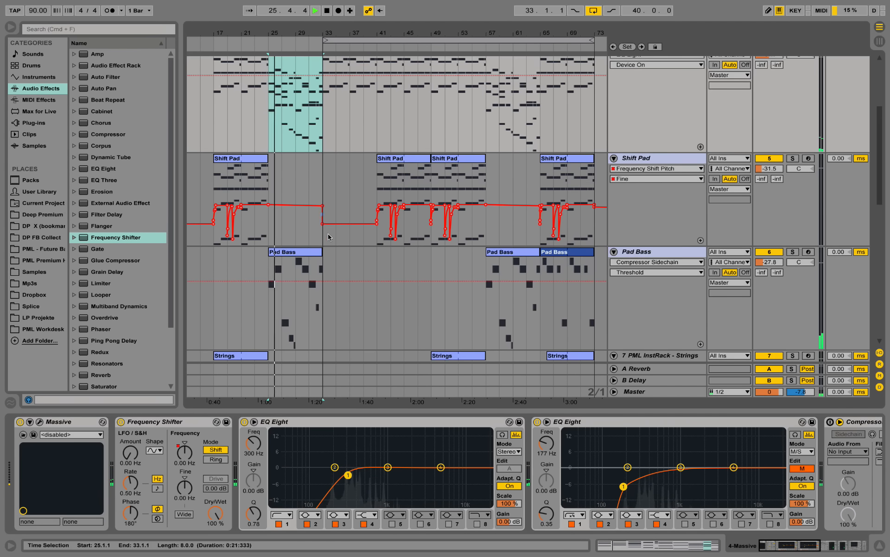
double_click(302, 253)
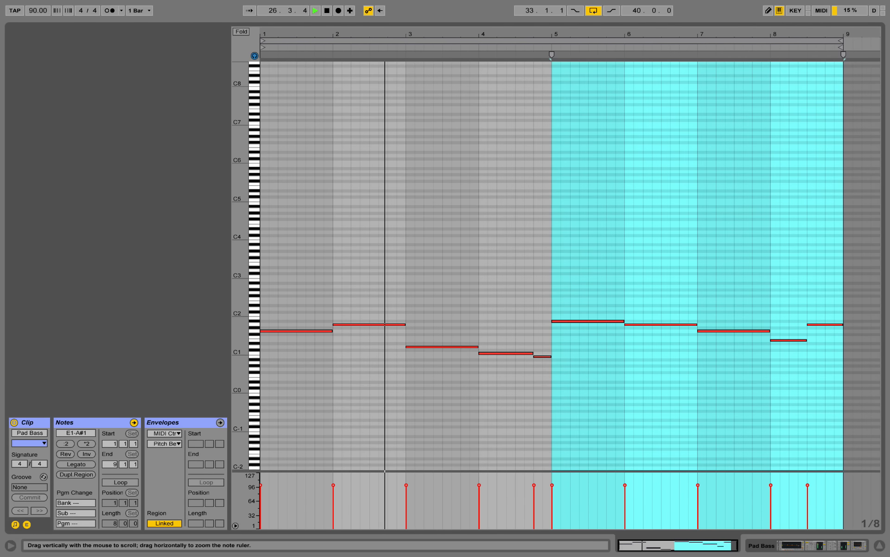
left_click_drag(240, 312, 292, 185)
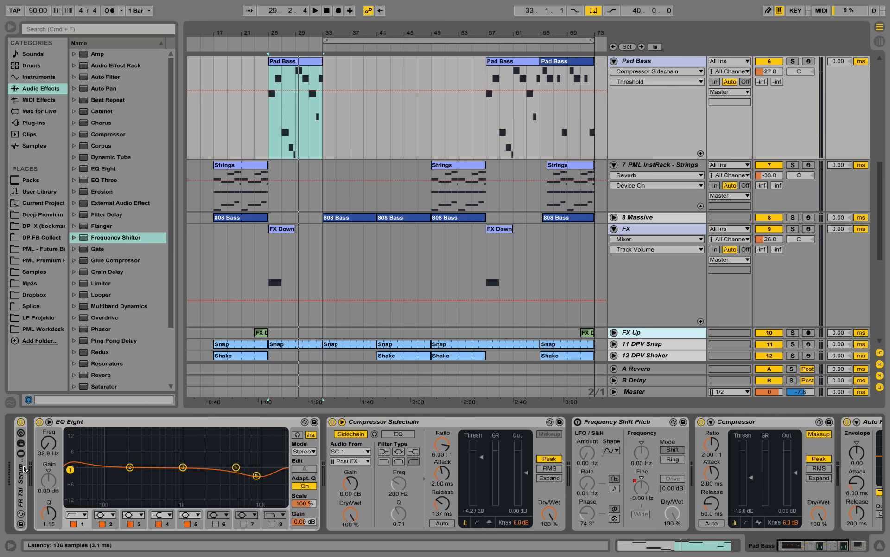
Unfold the Pad Bass track's FR Tal Serum Pad instrument rack, examine its Massive patch and close the plug-in window
left_click(22, 473)
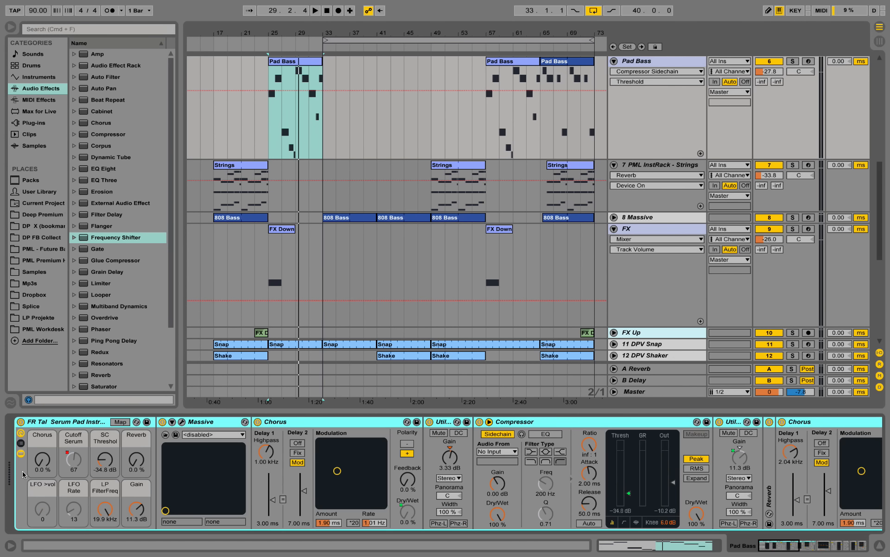
left_click(182, 421)
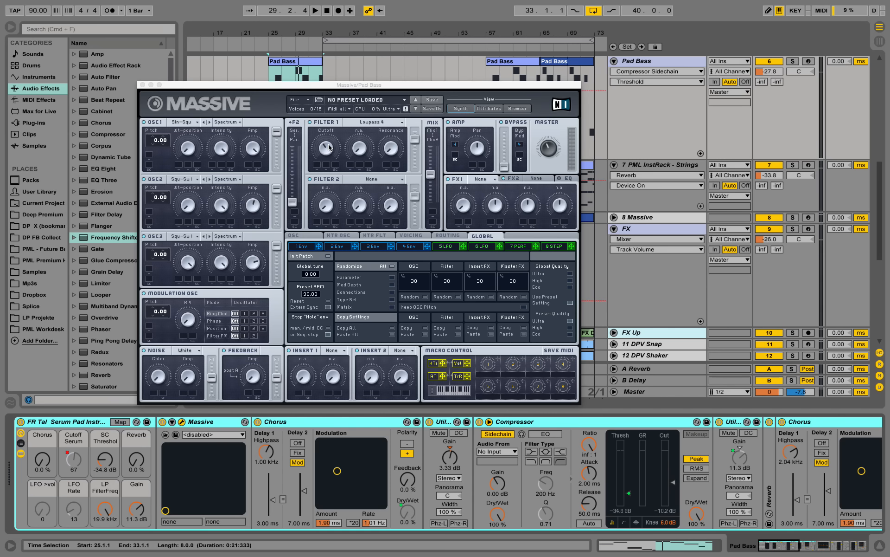
left_click(143, 85)
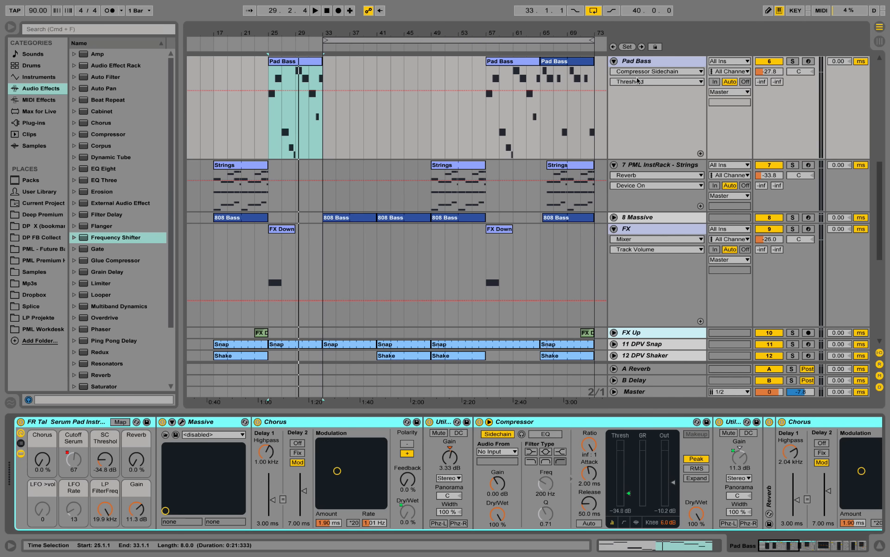
Solo the Pad Bass track and play its clip from bar 25
left_click(794, 62)
key("space")
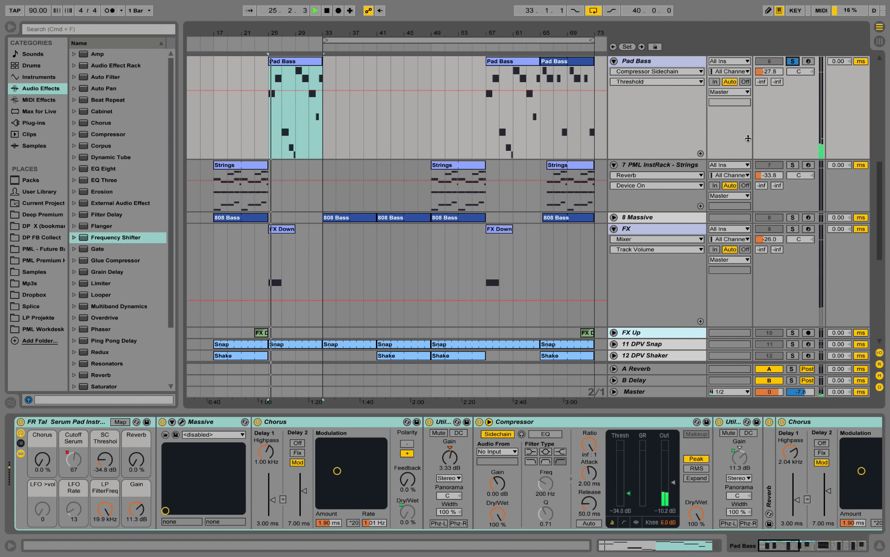
scroll(754, 210, "up", 4)
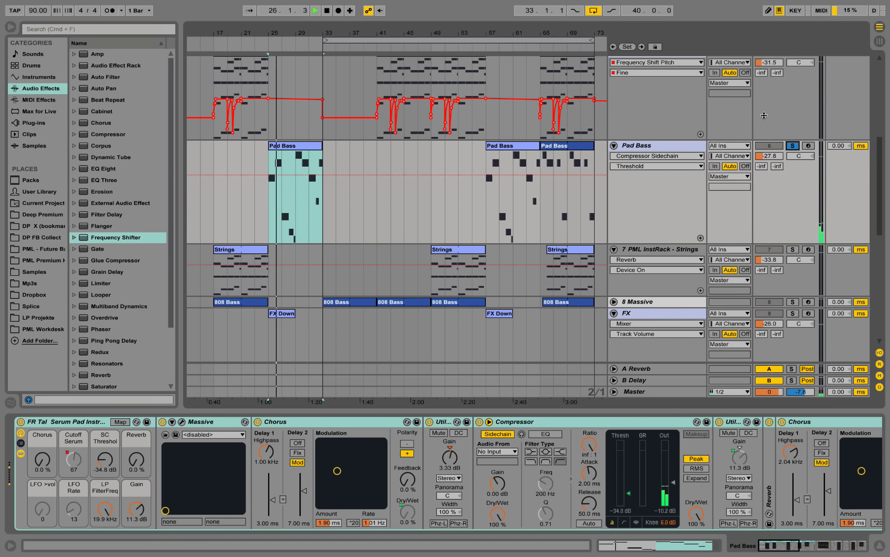
Unsolo the Pad Bass track during playback to hear the bridge with all tracks
left_click(793, 146)
scroll(634, 169, "up", 5)
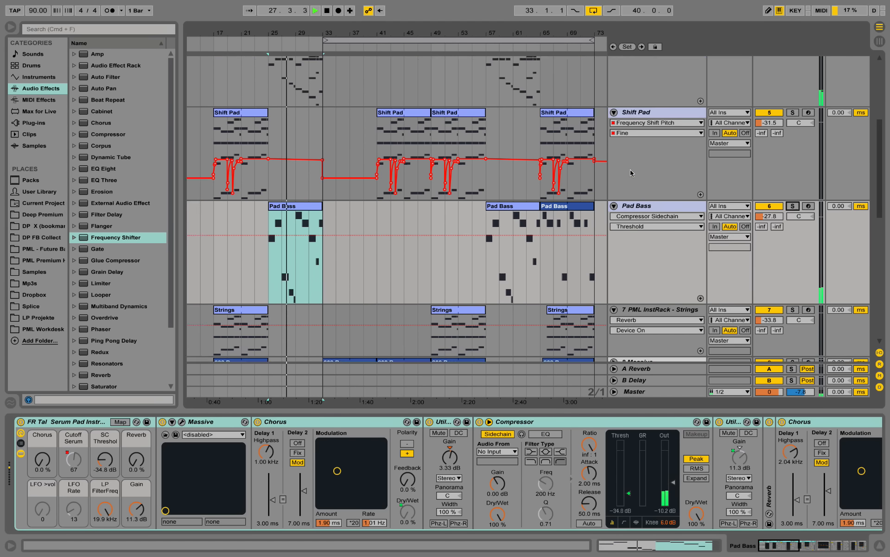
scroll(635, 169, "up", 3)
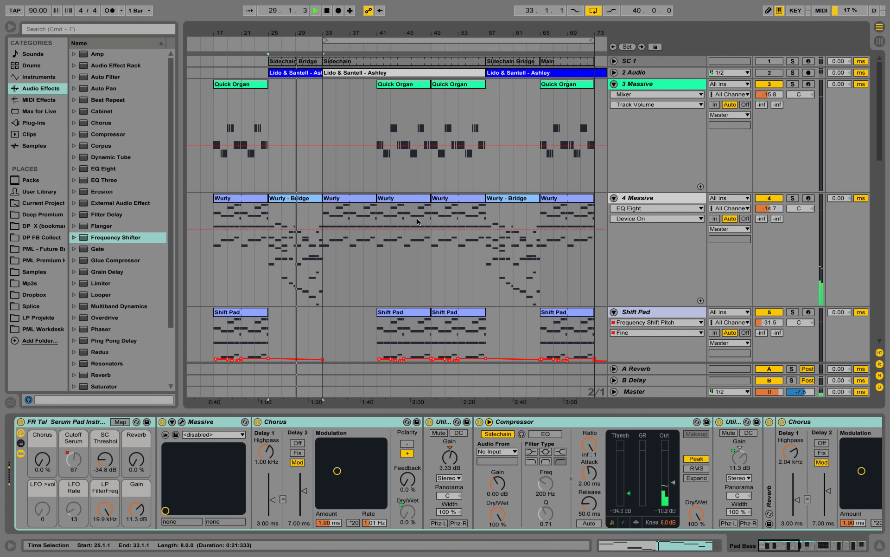
Reopen the Wurly - Bridge clip, examine its chord notes at different zoom levels in the piano roll, and return to the arrangement
double_click(310, 198)
left_click_drag(457, 89, 439, 496)
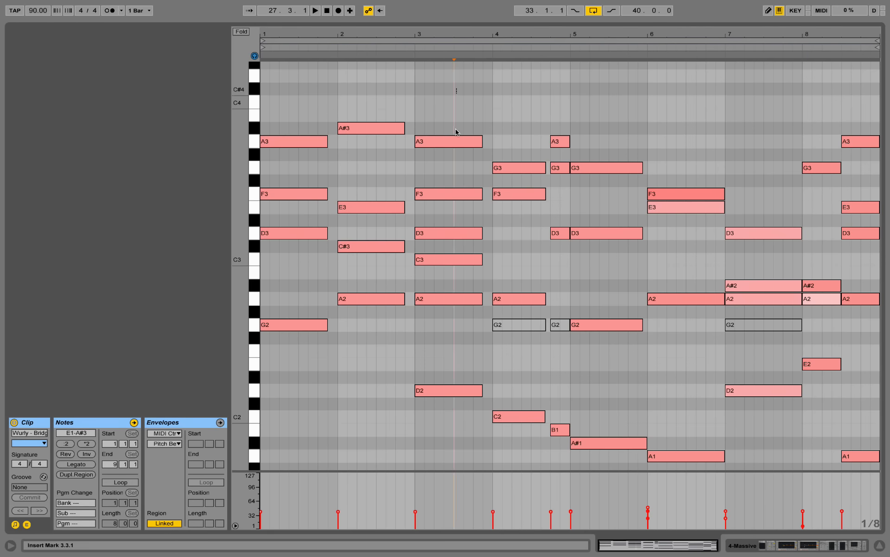
left_click_drag(424, 447, 460, 107)
left_click_drag(344, 330, 386, 99)
left_click_drag(429, 422, 475, 67)
left_click(446, 272)
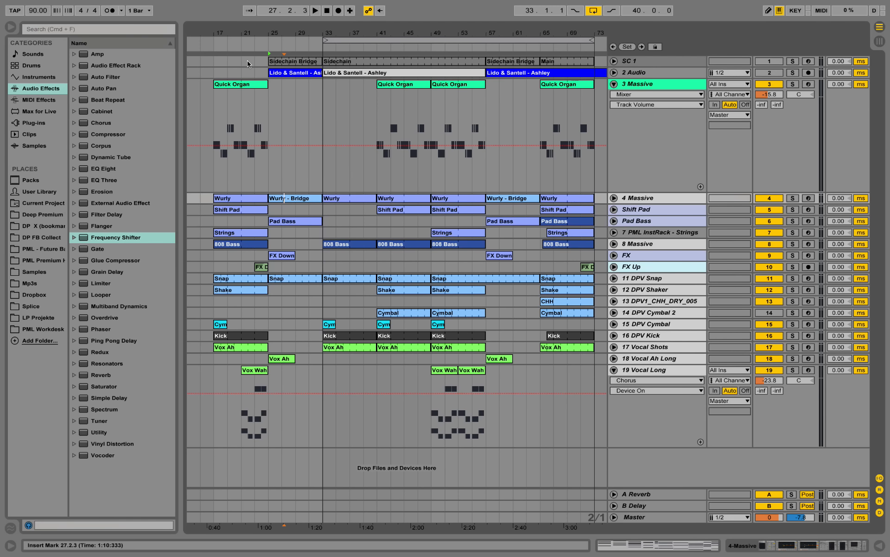
Fold the 3 Massive track and place the insert marker at bar 17 in the arrangement
left_click_drag(242, 36, 259, 52)
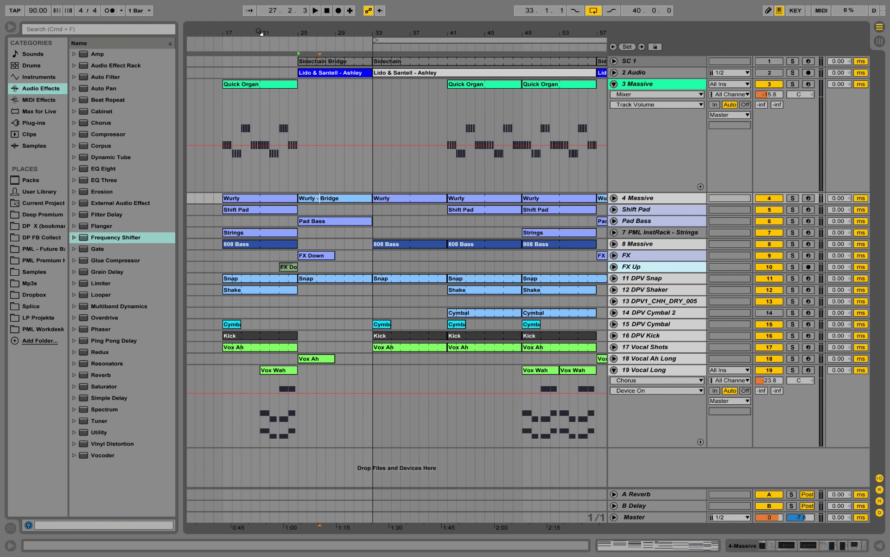
left_click(614, 84)
left_click_drag(334, 47, 336, 32)
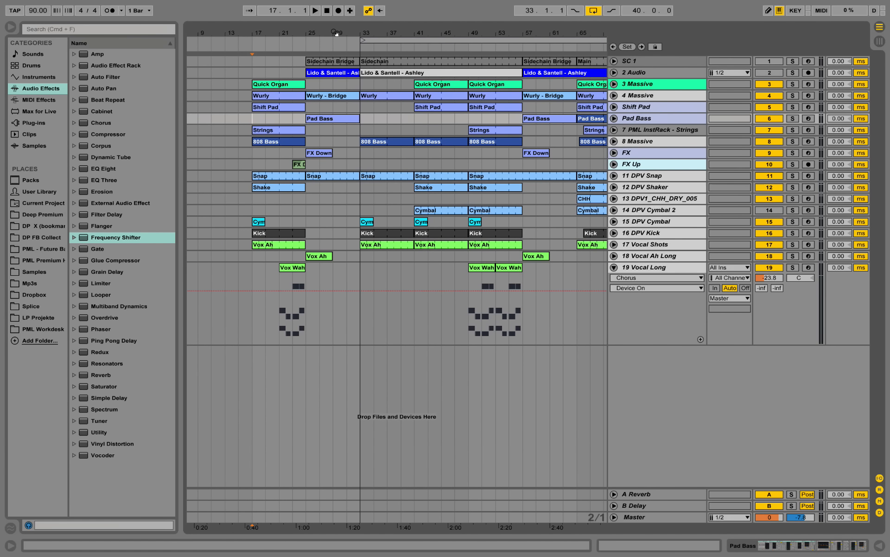